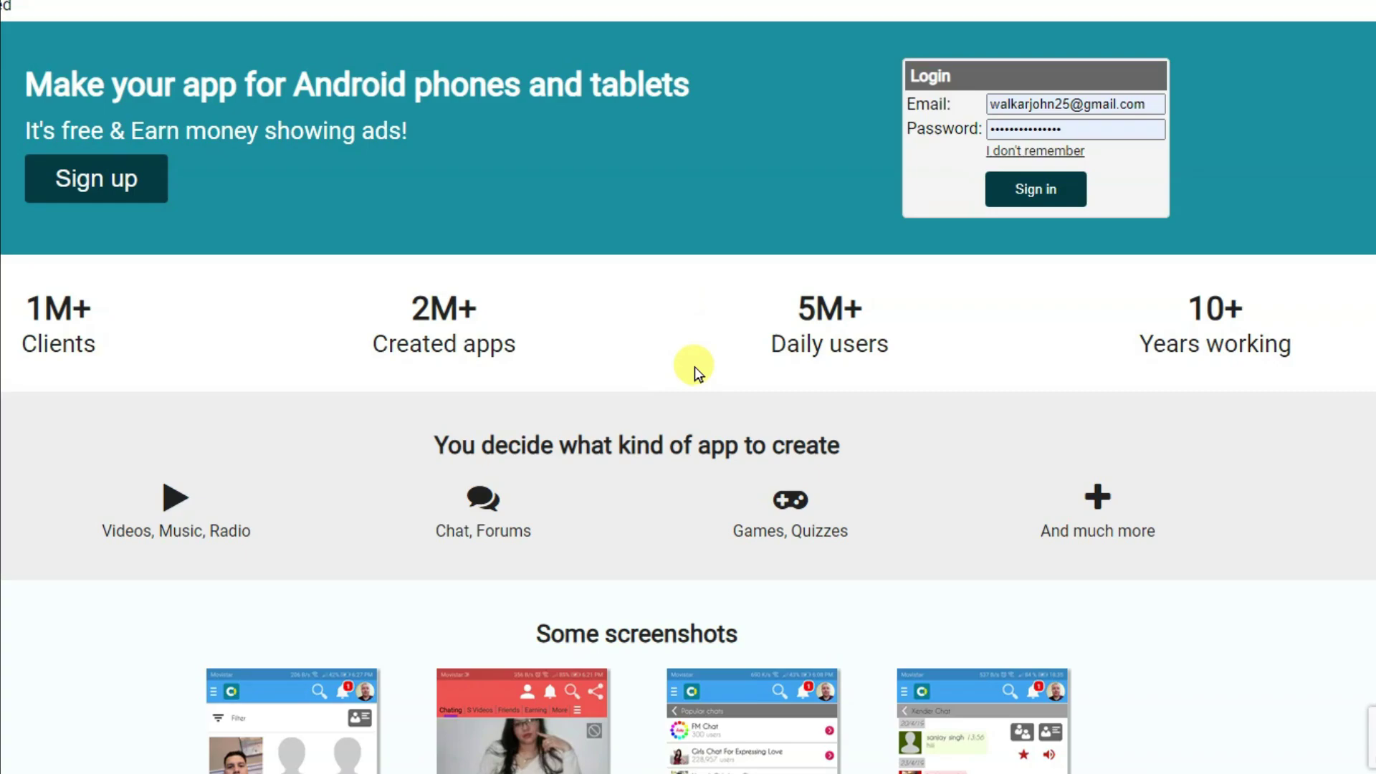
# Step: Keep United States as the country, accept the terms of service and submit the sign-up form
pyautogui.scroll(-7, 695, 367)
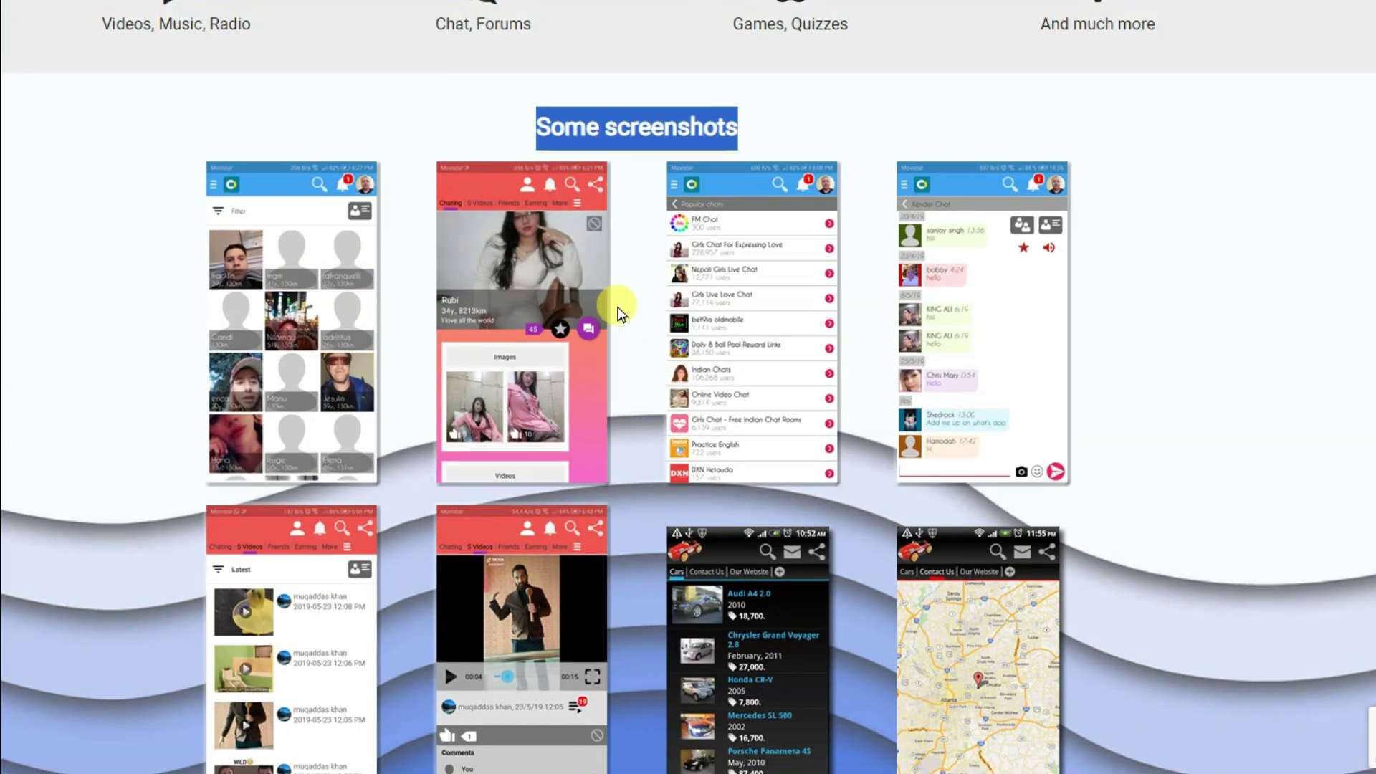
pyautogui.scroll(-3, 614, 301)
pyautogui.scroll(2, 614, 301)
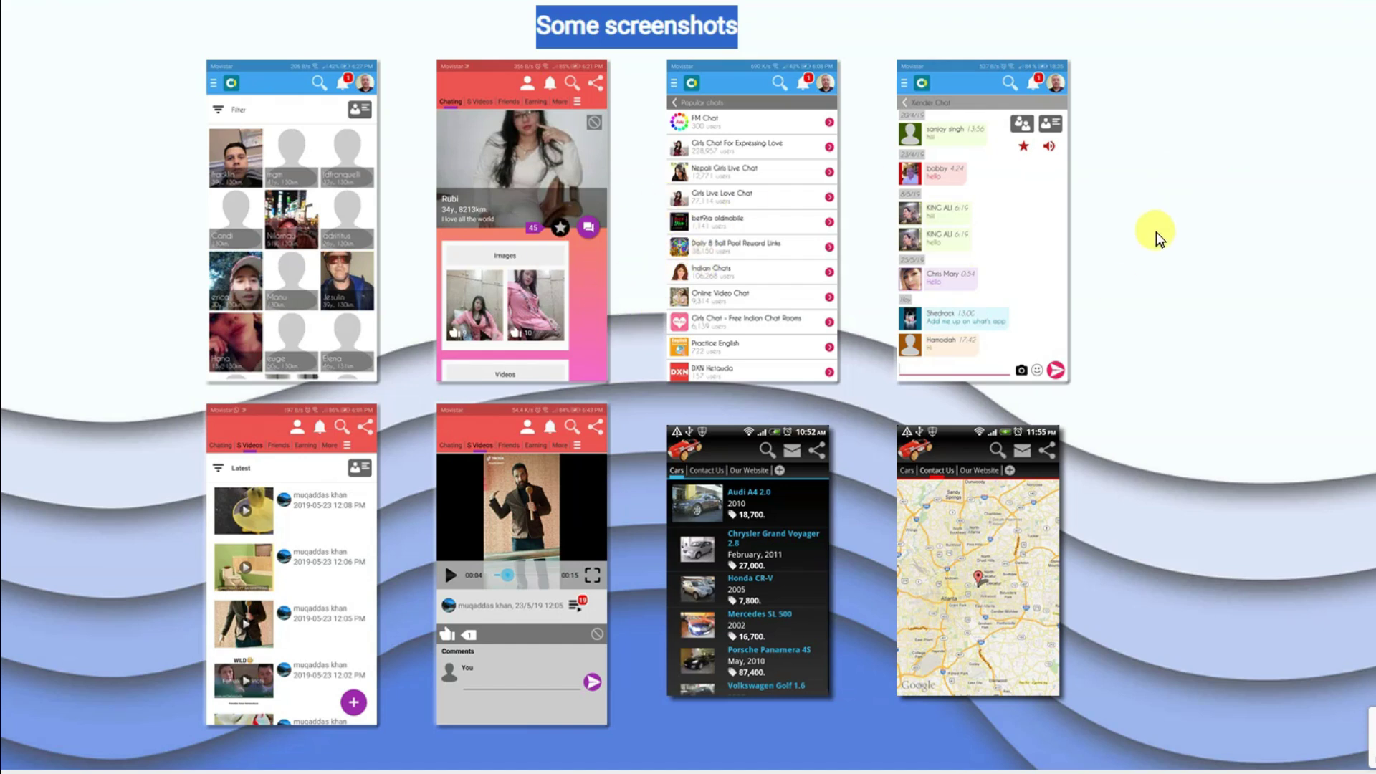
pyautogui.scroll(-5, 1162, 222)
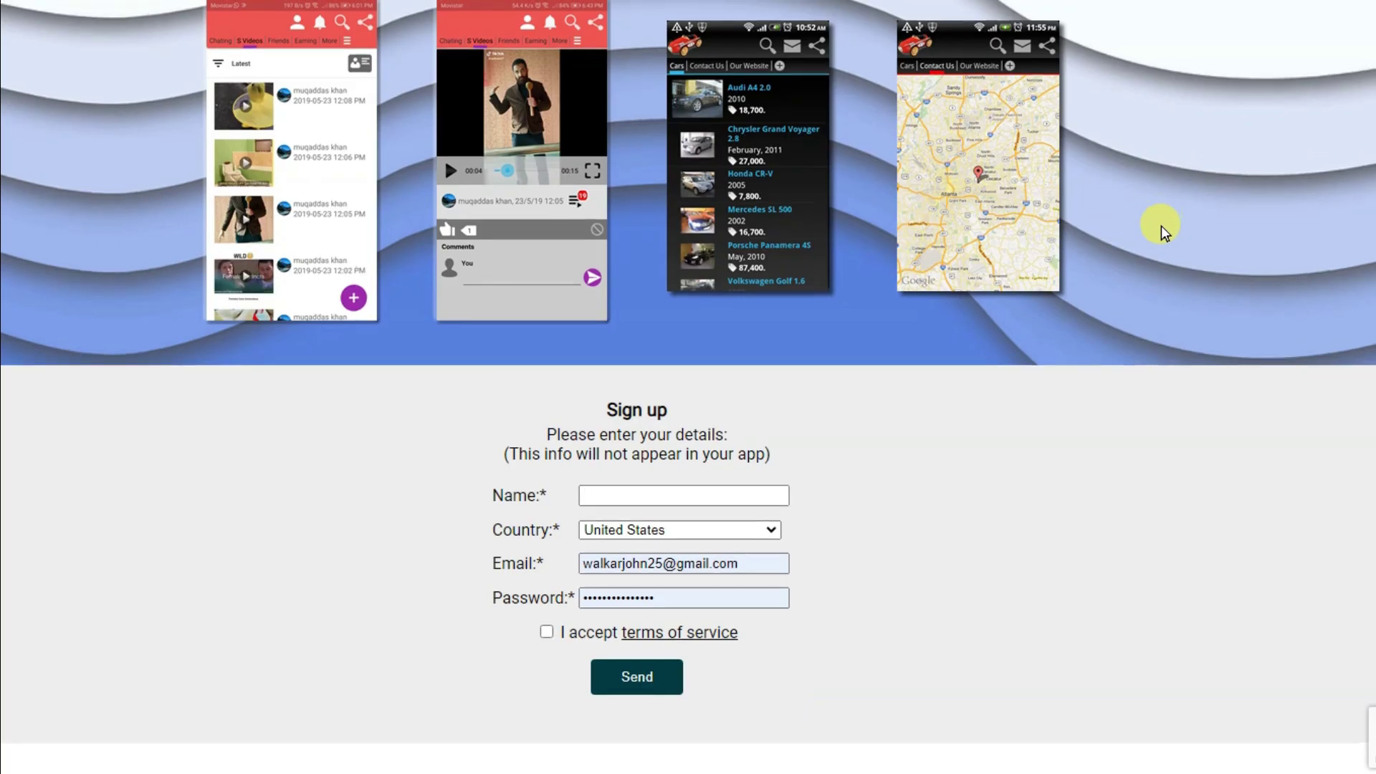
pyautogui.scroll(4, 1162, 225)
pyautogui.scroll(-2, 1142, 217)
pyautogui.scroll(-4, 1142, 216)
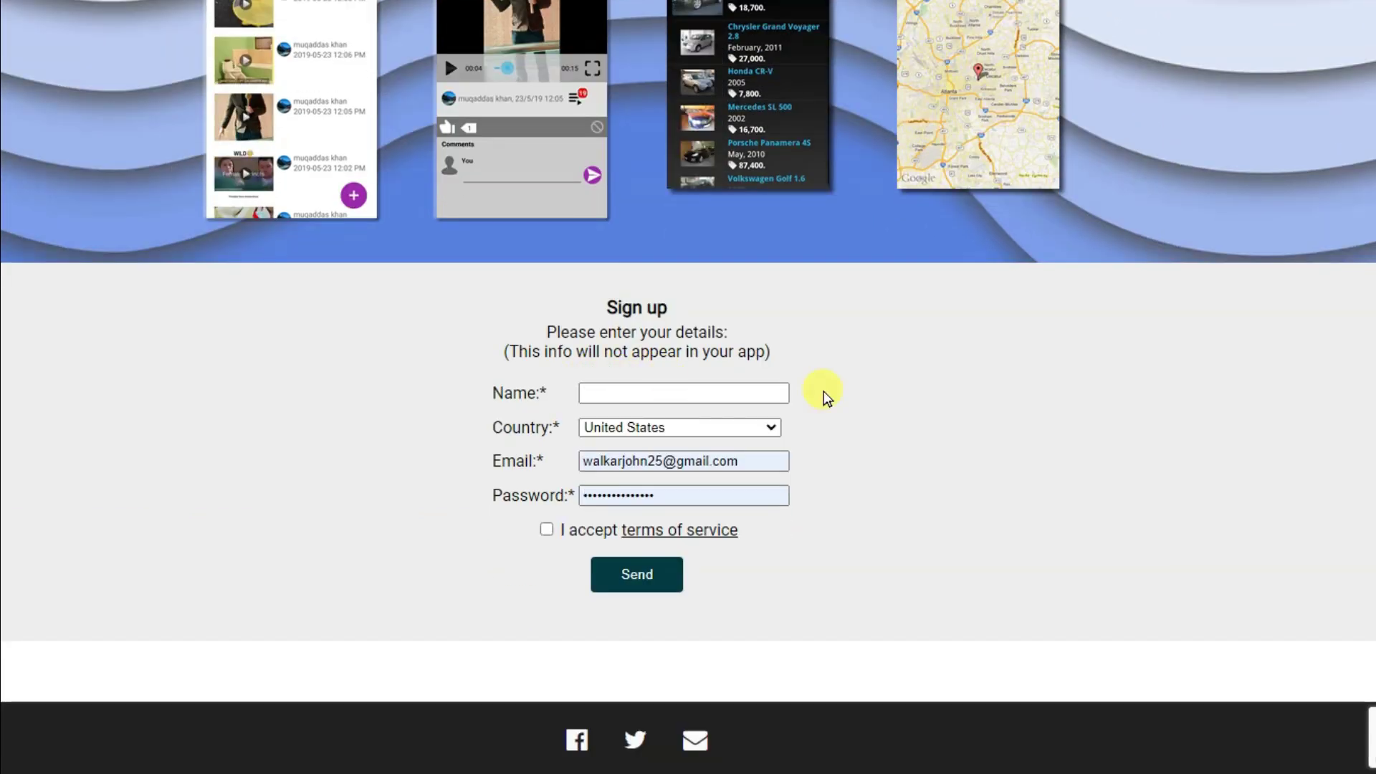
pyautogui.click(682, 433)
pyautogui.click(682, 433)
pyautogui.click(548, 534)
pyautogui.click(654, 577)
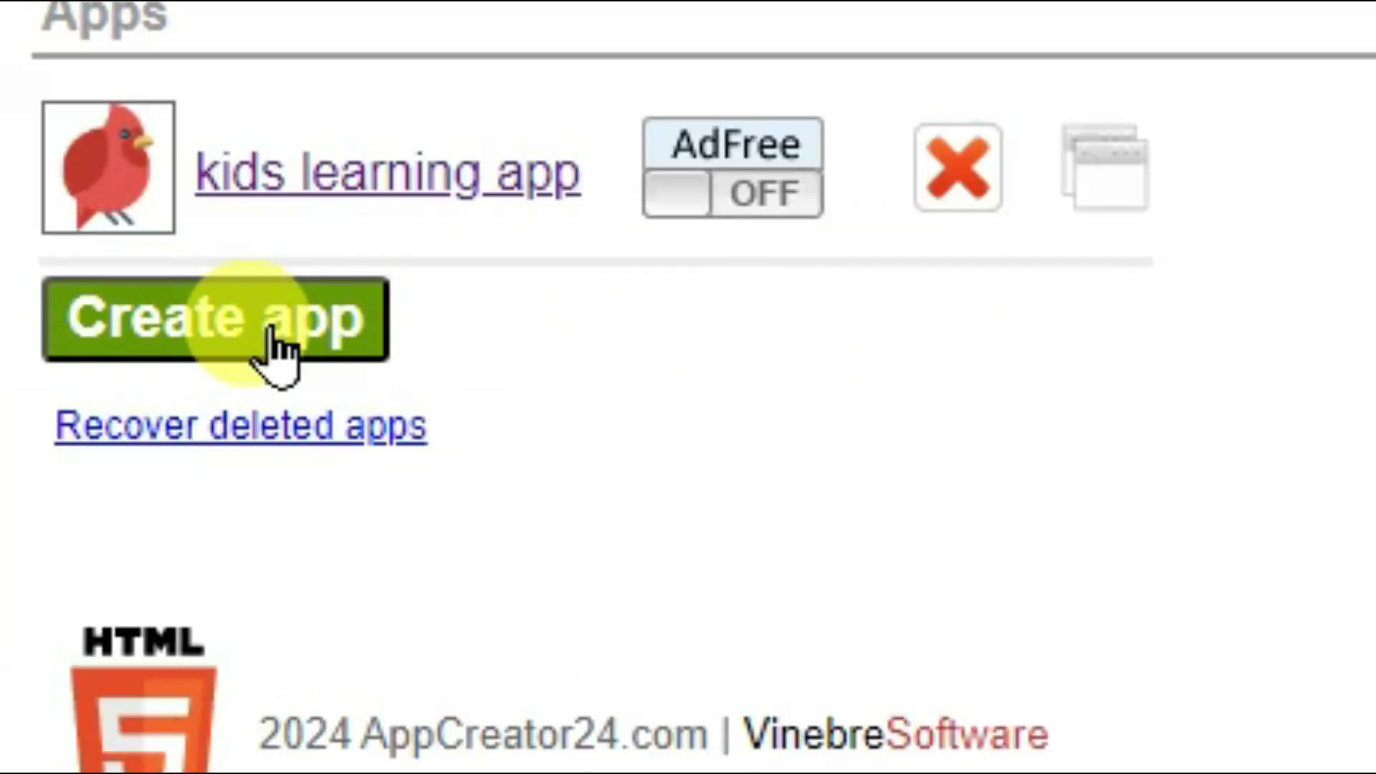
# Step: Create a new app named 'Math vs Bat' with the theater-masks gallery icon
pyautogui.click(276, 344)
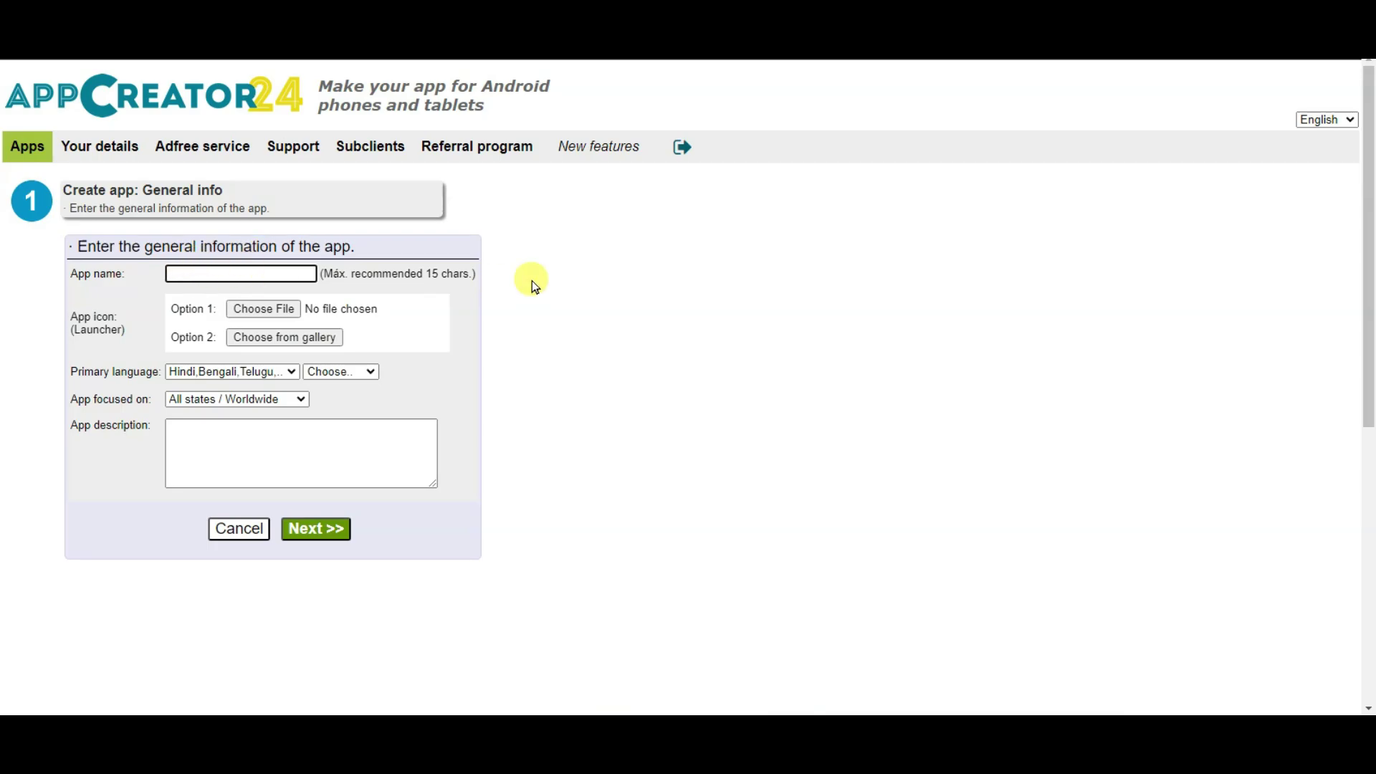
pyautogui.write('Math vs Bat')
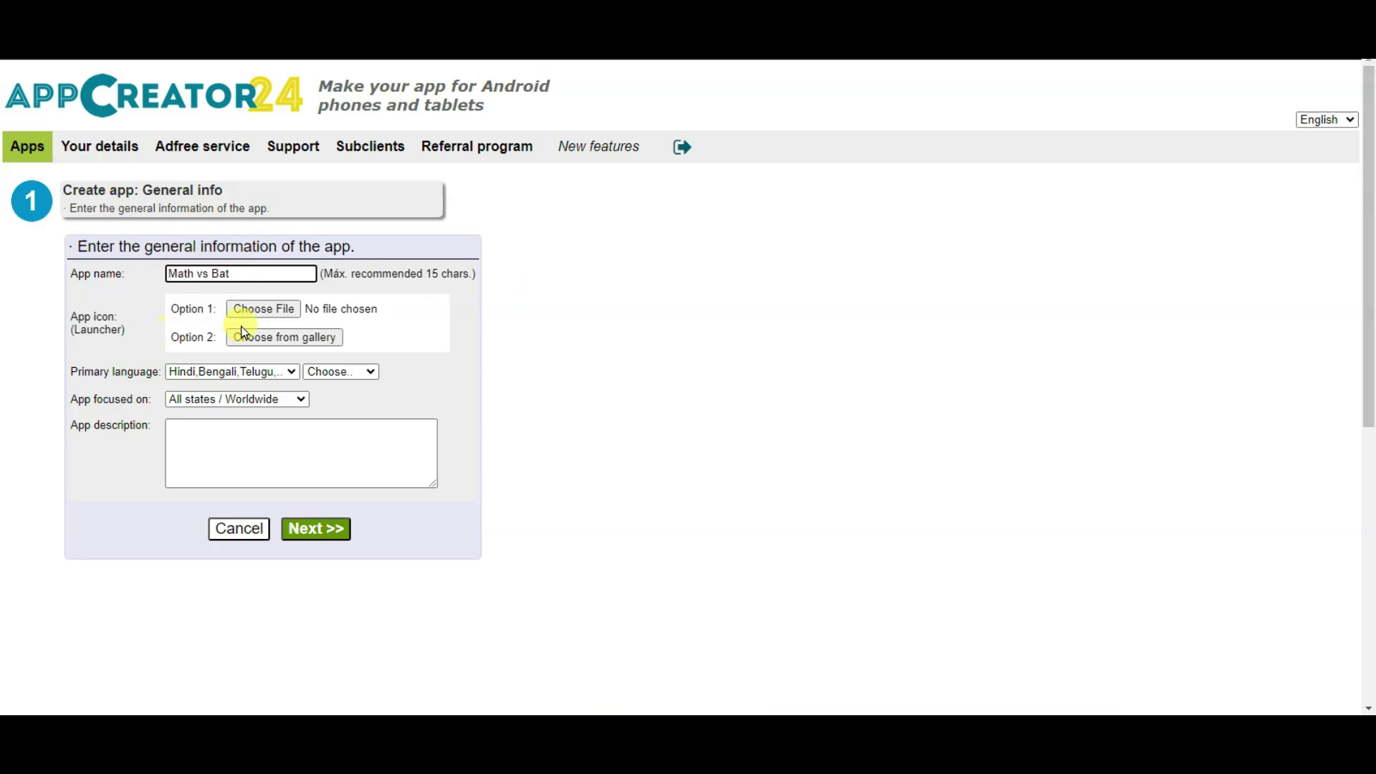
pyautogui.click(312, 341)
pyautogui.scroll(-5, 406, 279)
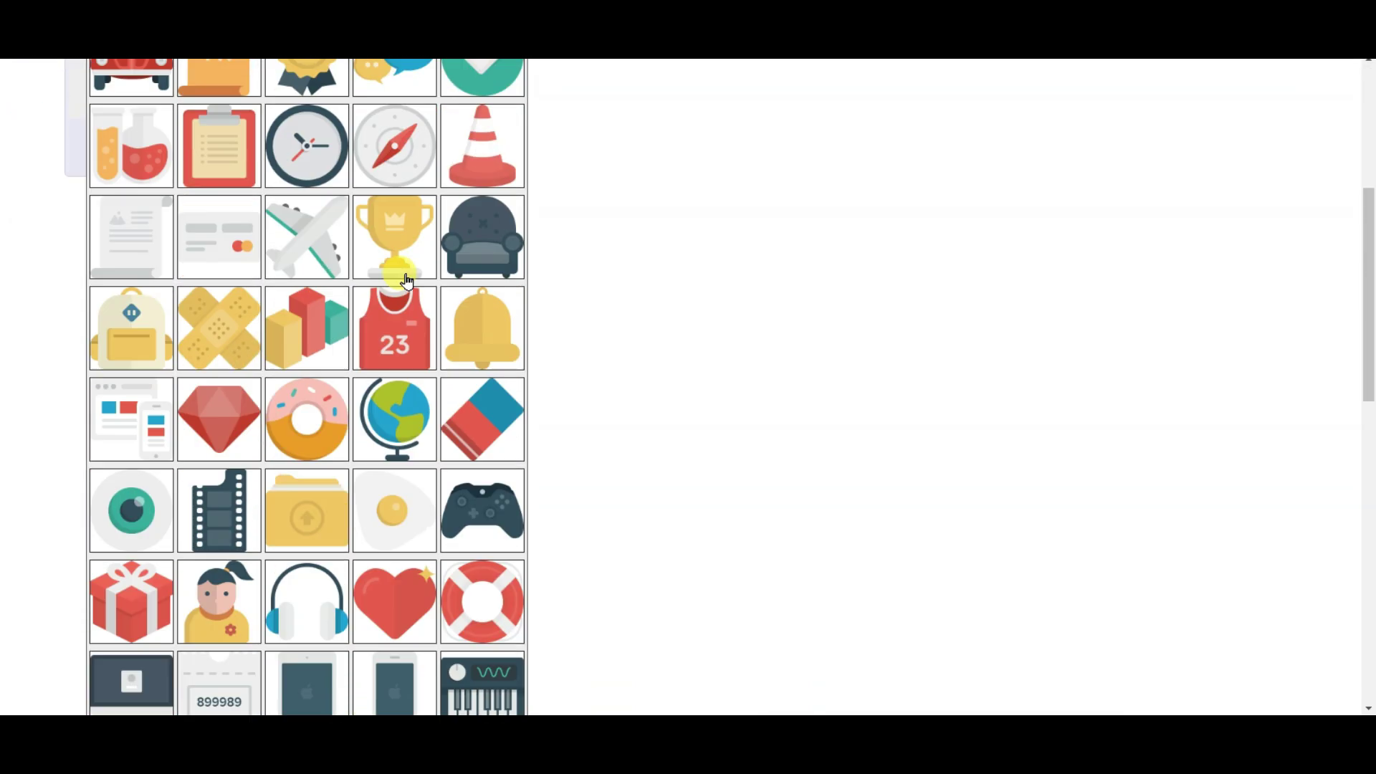
pyautogui.scroll(-12, 406, 280)
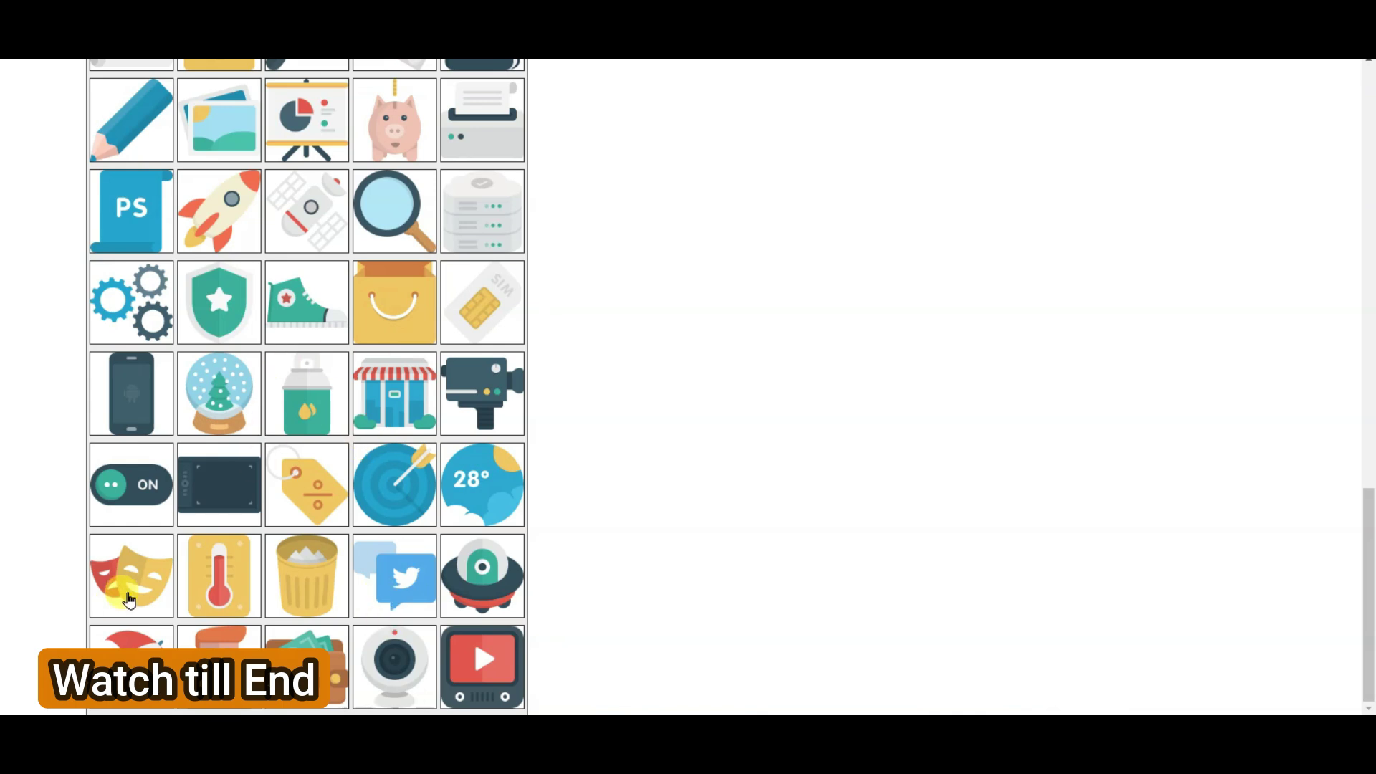
pyautogui.click(129, 601)
# Step: Set the language to English and paste in the math-game description
pyautogui.click(364, 464)
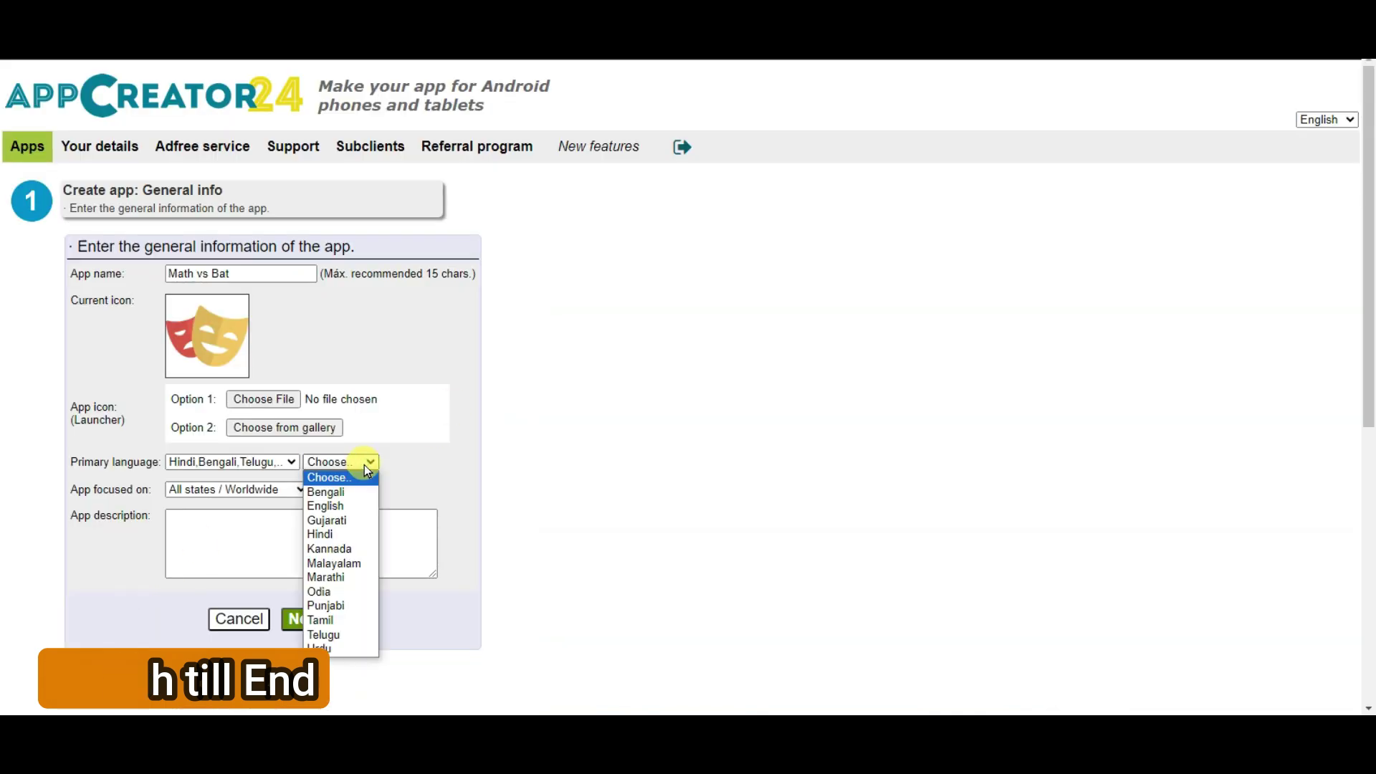
pyautogui.click(355, 505)
pyautogui.click(326, 531)
pyautogui.write('Math vs Bat is simple game for all age people. You can grow your mind by solving some math questions.')
pyautogui.moveTo(294, 545); pyautogui.dragTo(159, 520)
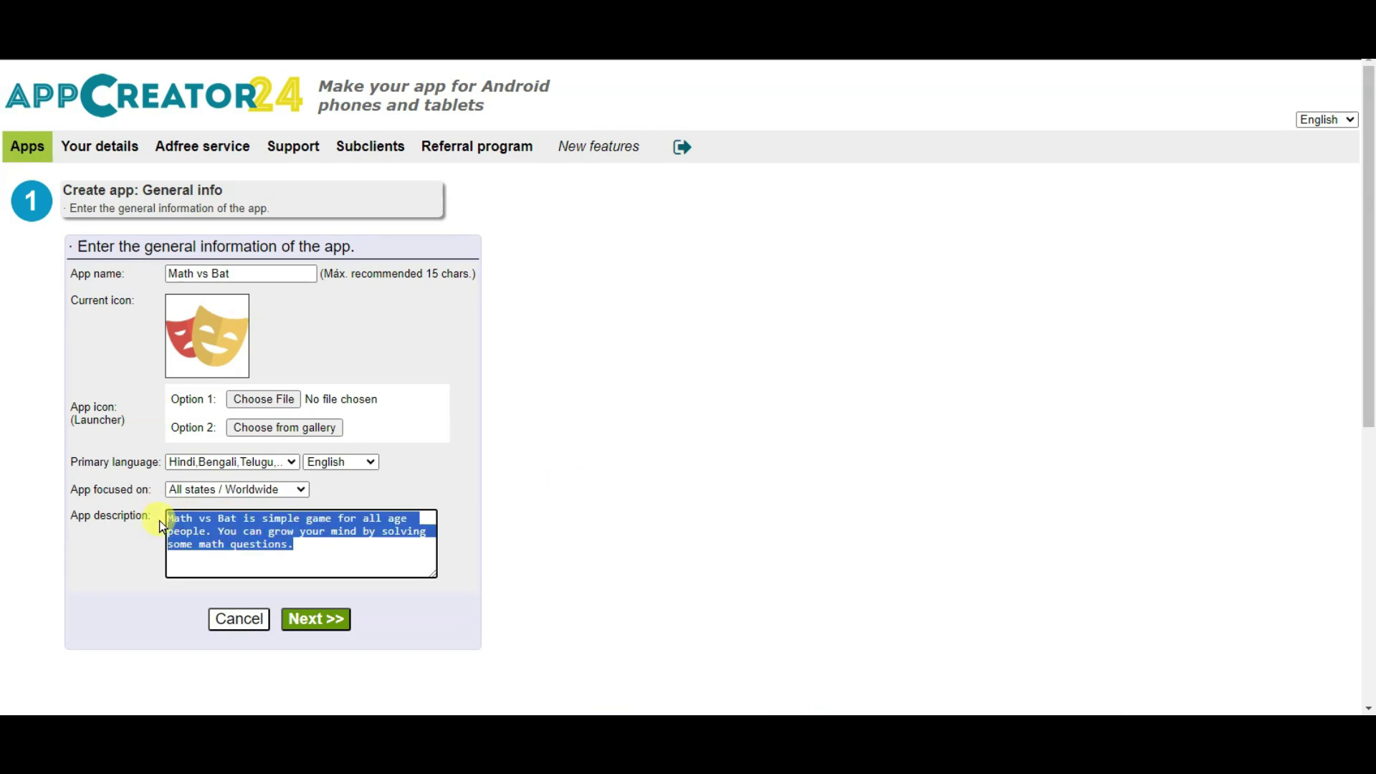
# Step: Pick the Blue style, create Math vs Bat as an empty app and go to its app manager
pyautogui.click(308, 621)
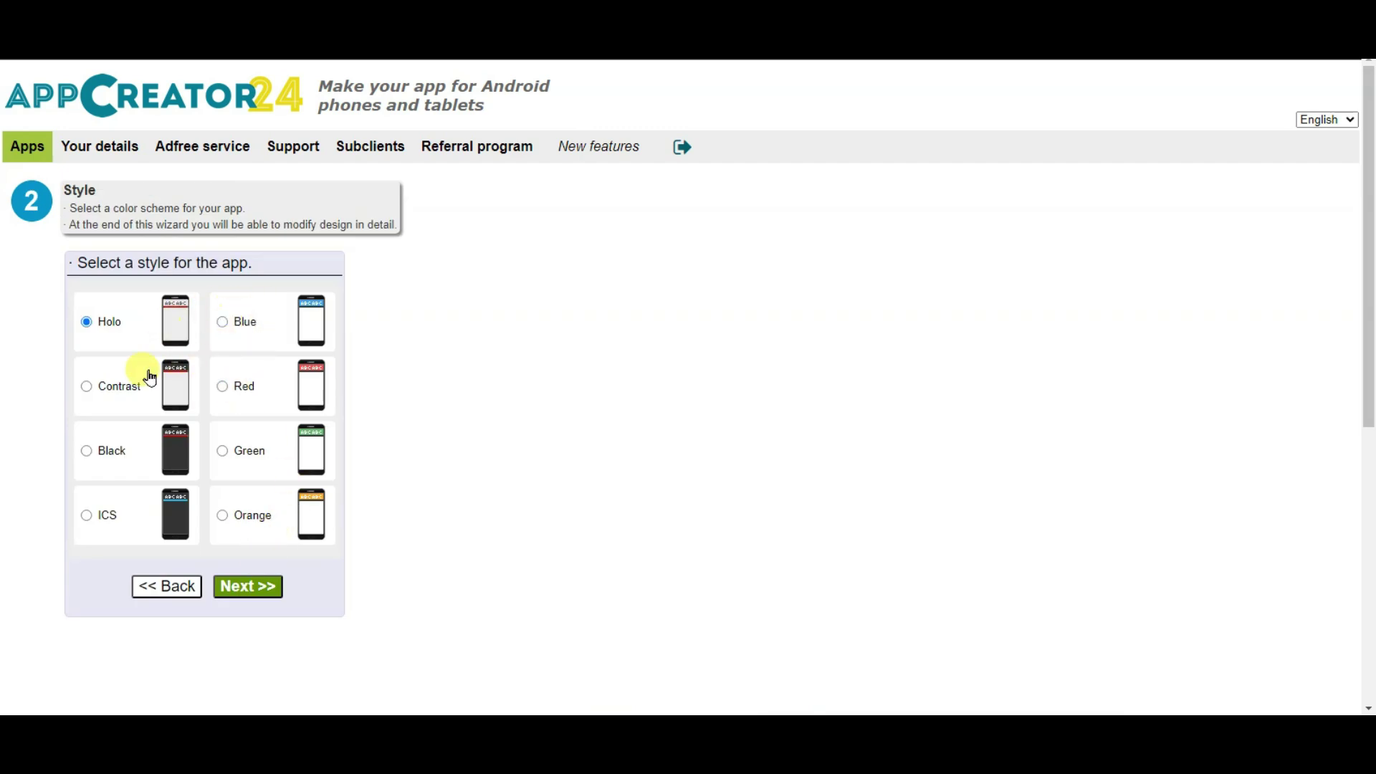
pyautogui.click(228, 321)
pyautogui.click(273, 600)
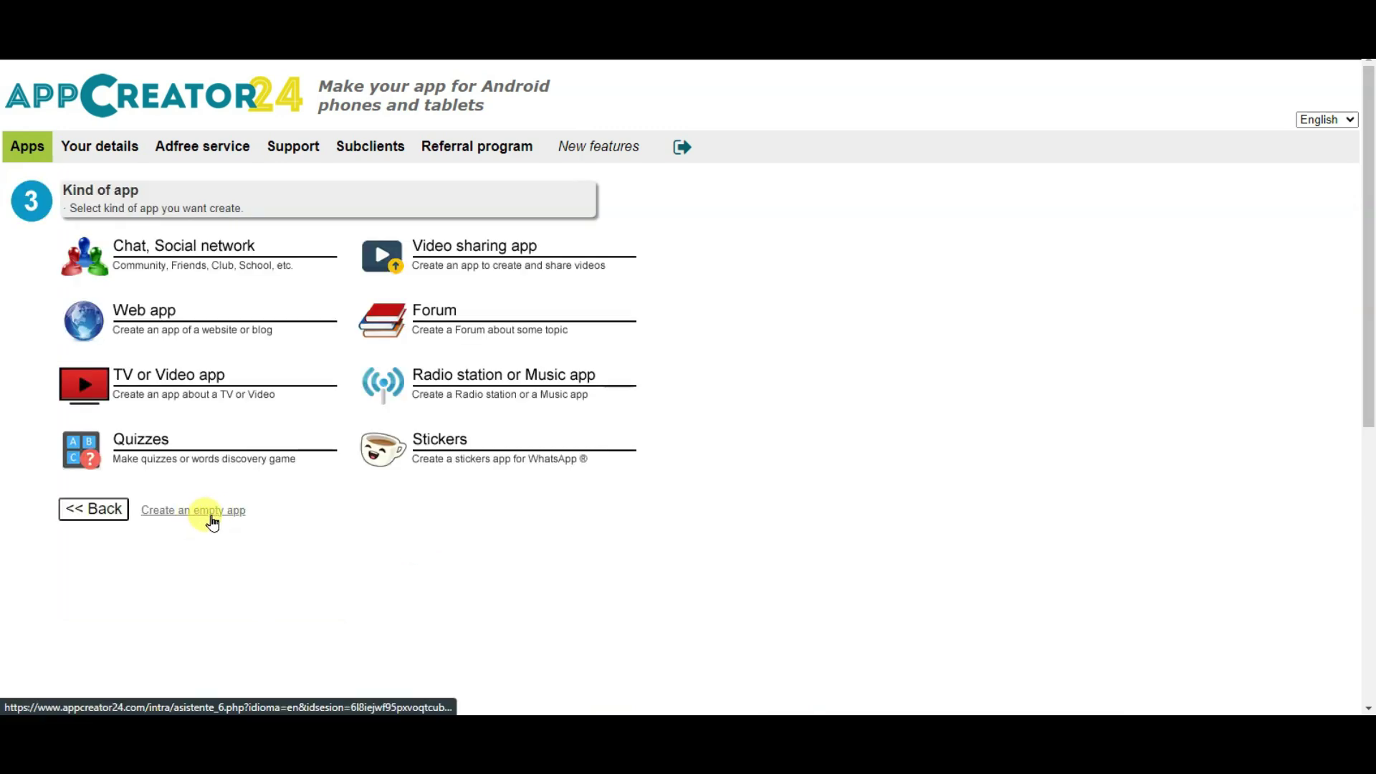
pyautogui.click(204, 517)
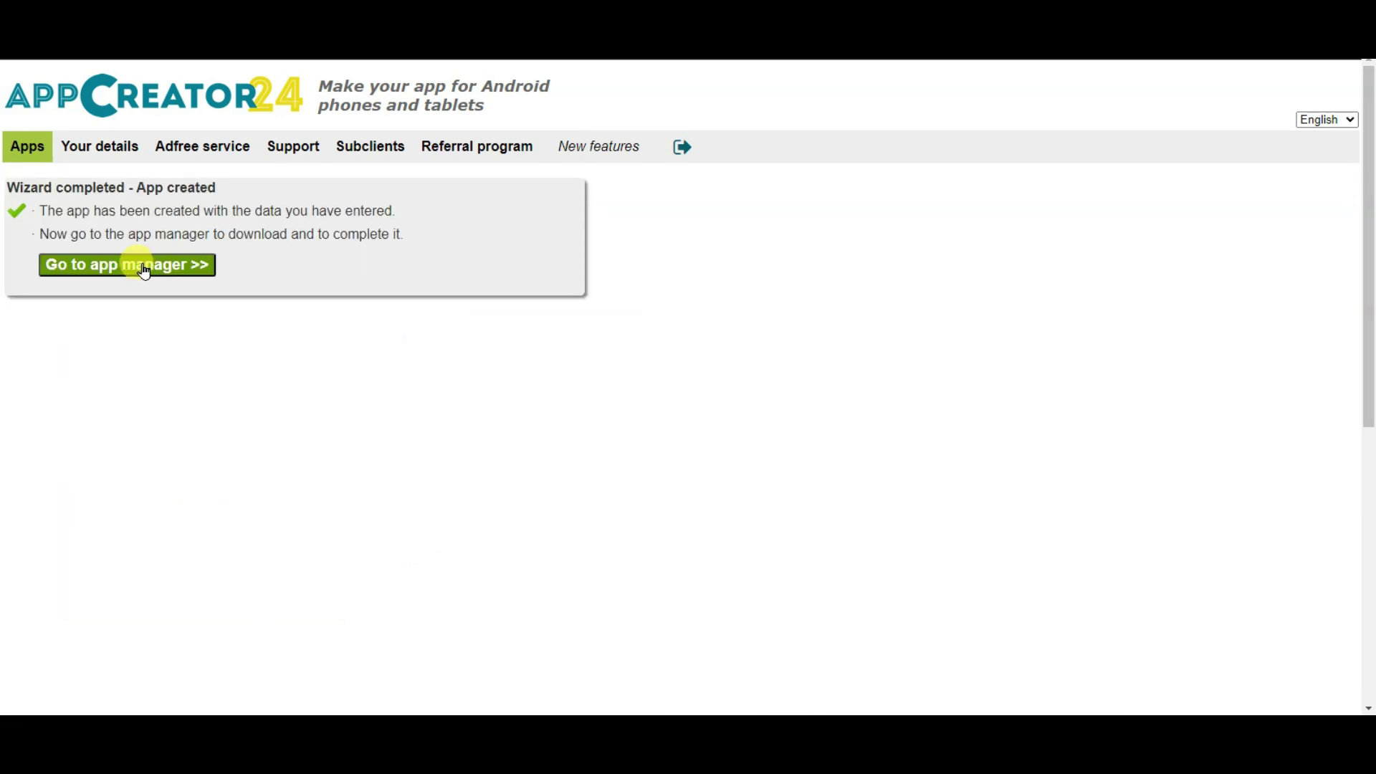
pyautogui.click(168, 266)
# Step: In General info > Name and icon, replace the package name with a new pasted one
pyautogui.click(87, 221)
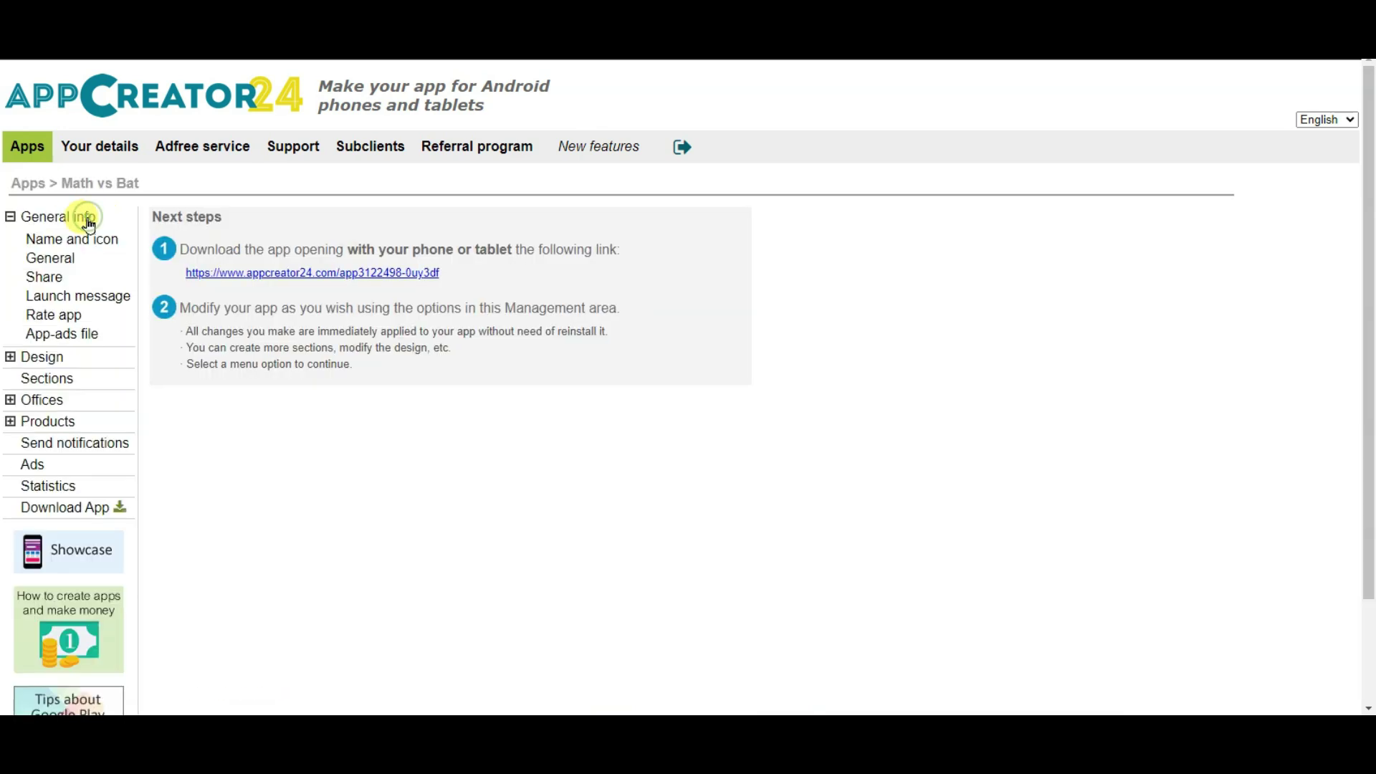
pyautogui.click(109, 245)
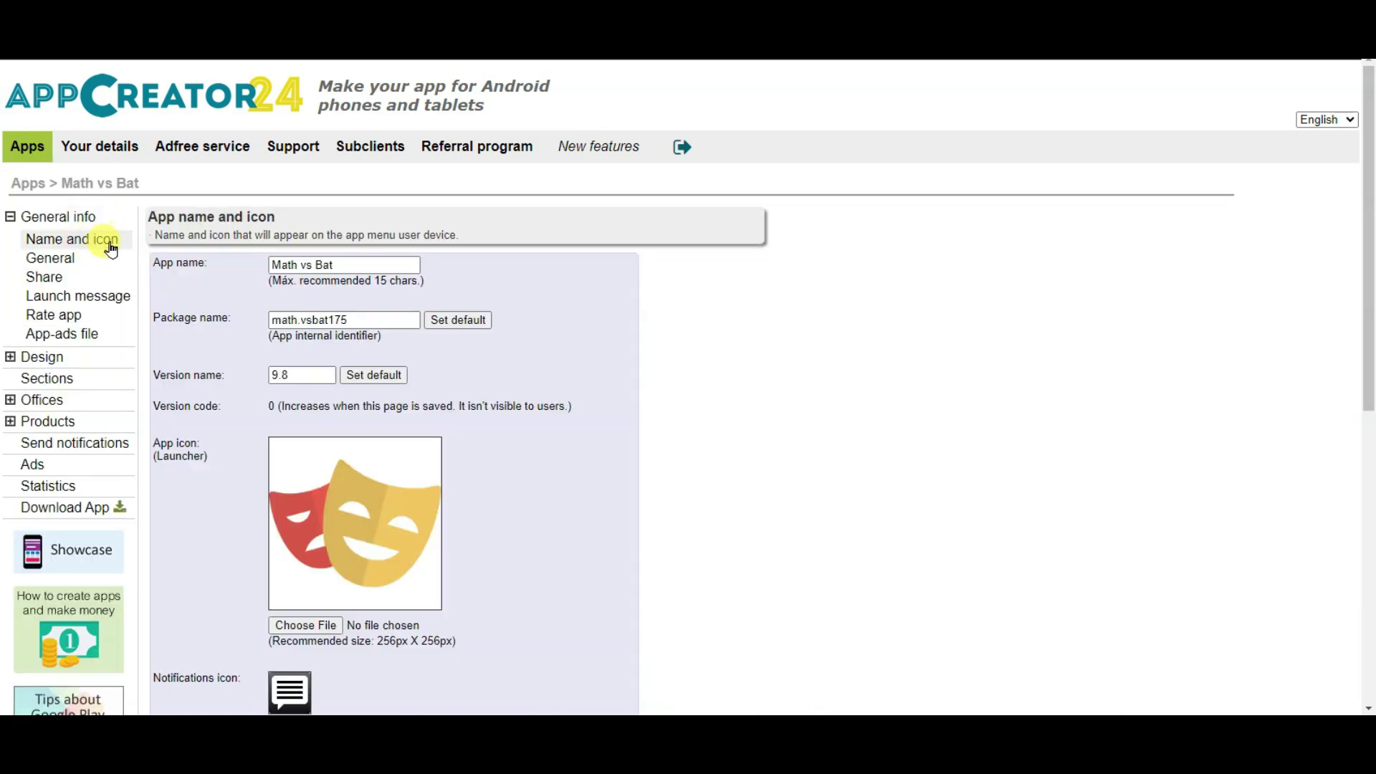
pyautogui.click(330, 320)
pyautogui.hotkey('ctrl', 'a')
pyautogui.write('math.mumtazmath')
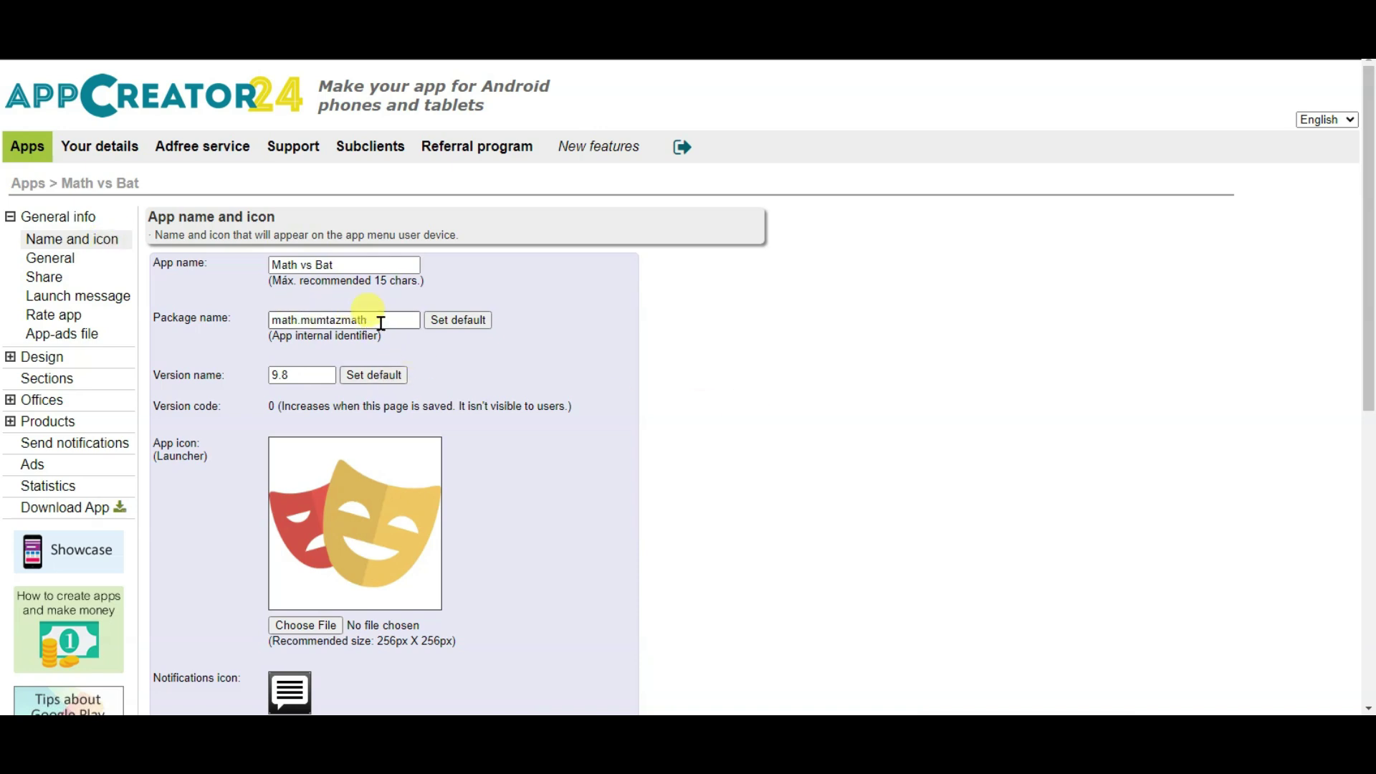
# Step: Save the name and icon settings and confirm regenerating the app
pyautogui.scroll(-3, 724, 337)
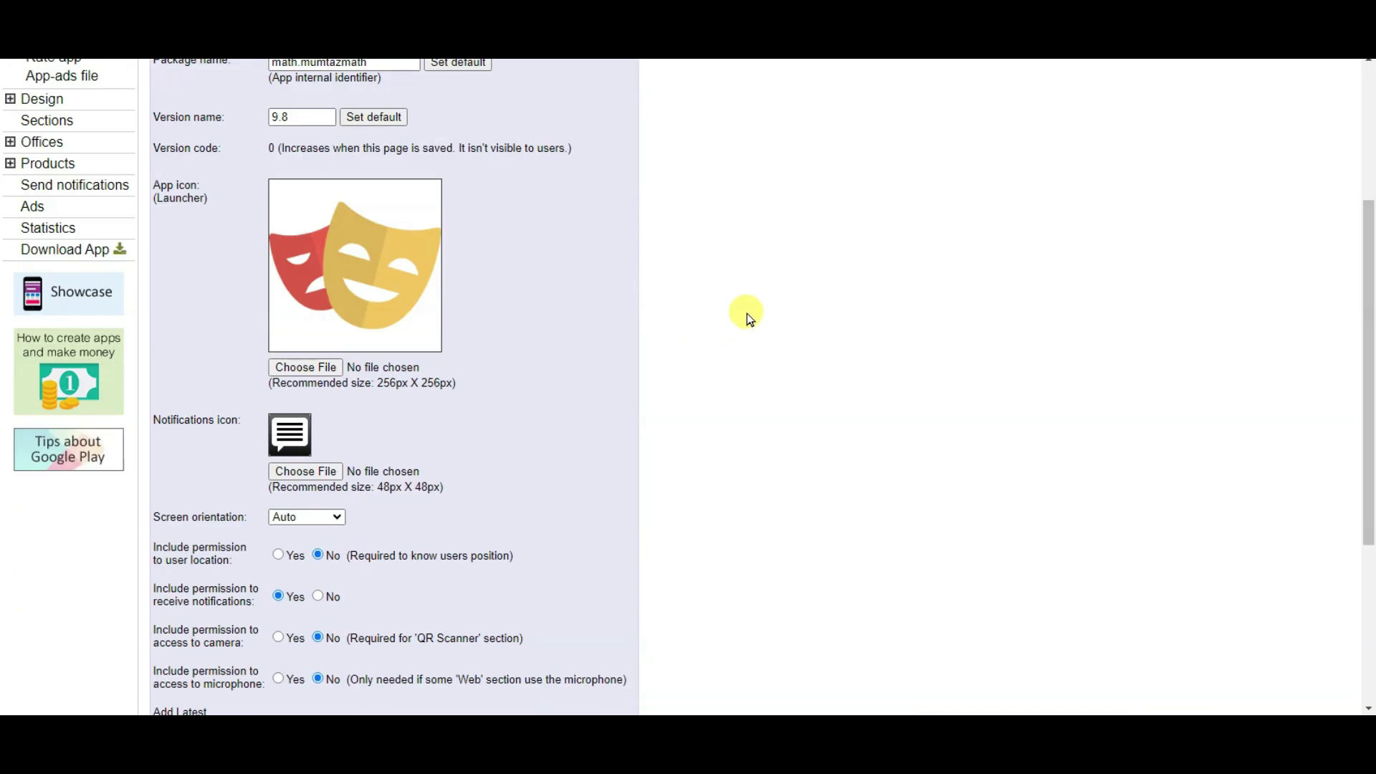
pyautogui.scroll(-1, 500, 330)
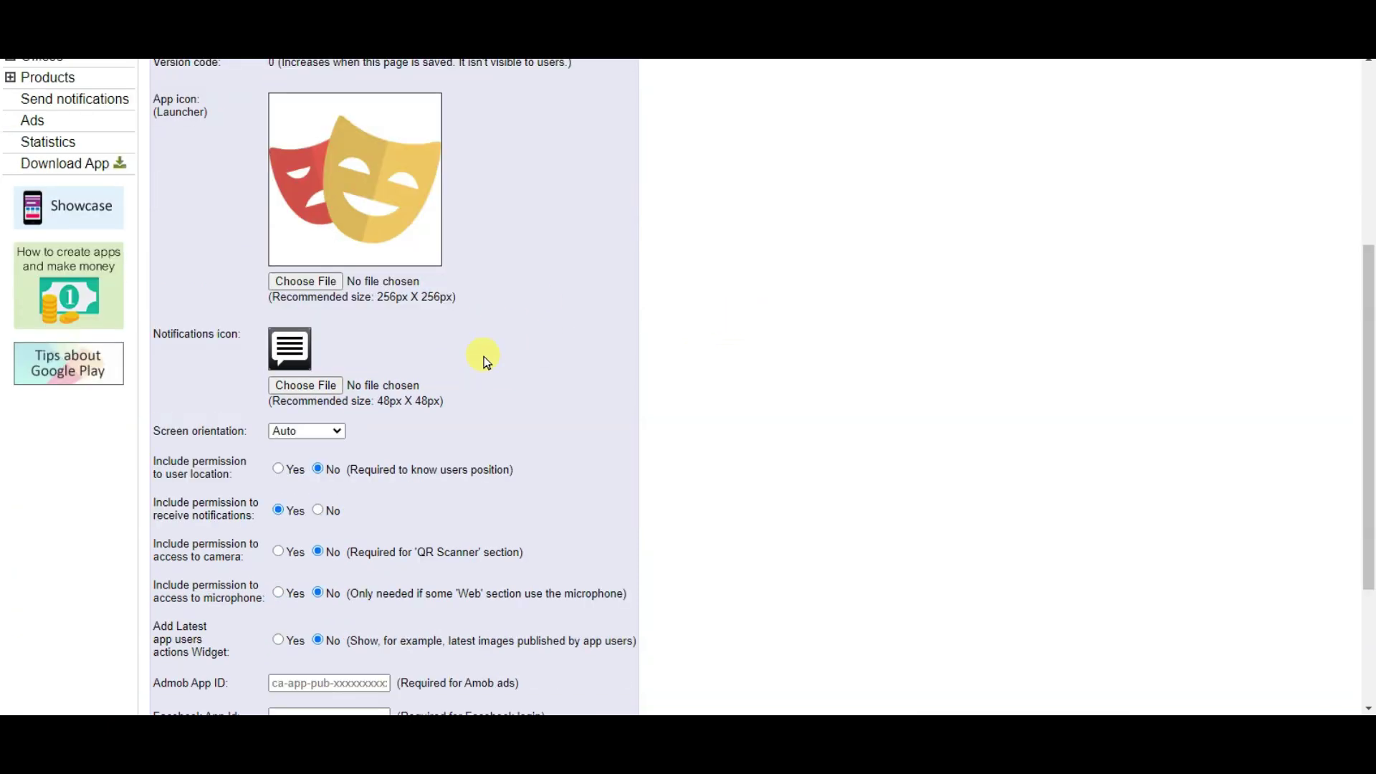
pyautogui.scroll(-3, 367, 343)
pyautogui.click(296, 469)
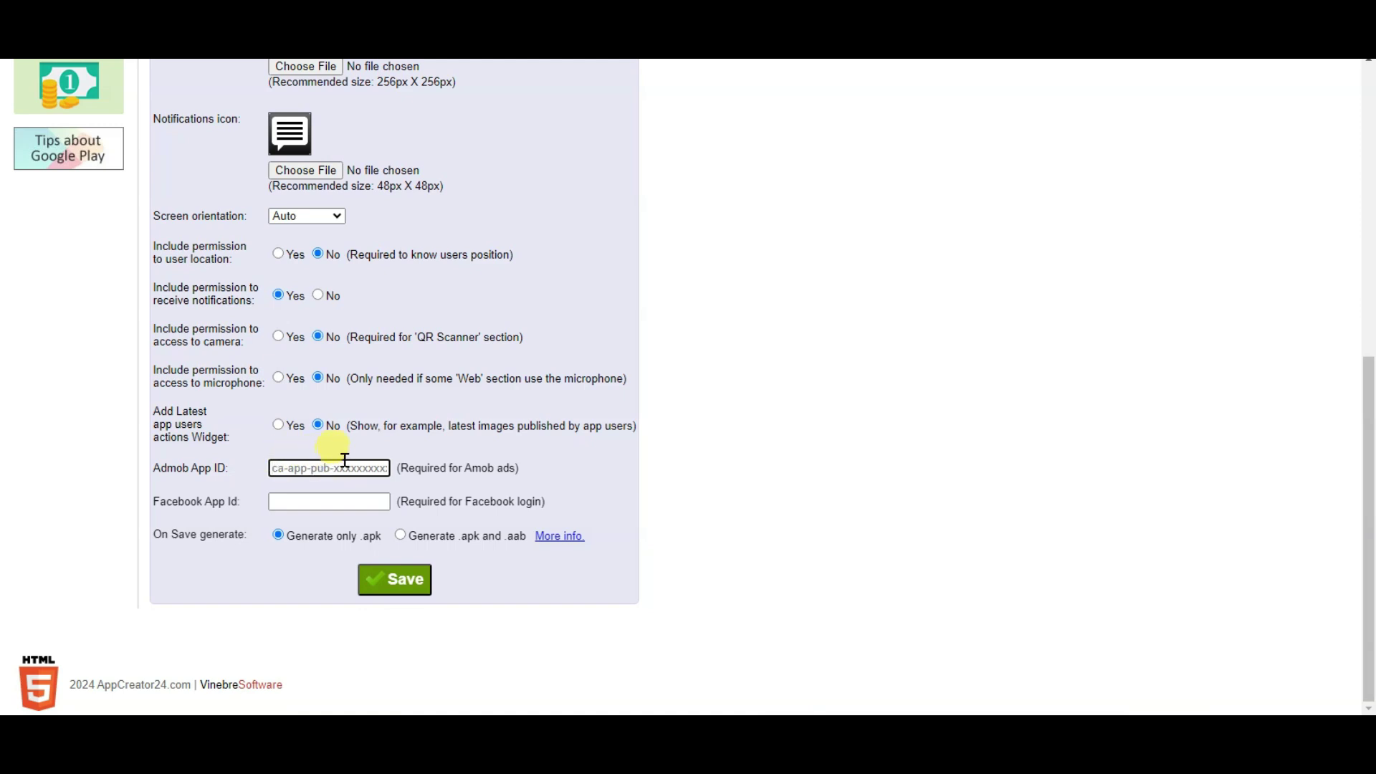
pyautogui.click(410, 582)
pyautogui.click(356, 390)
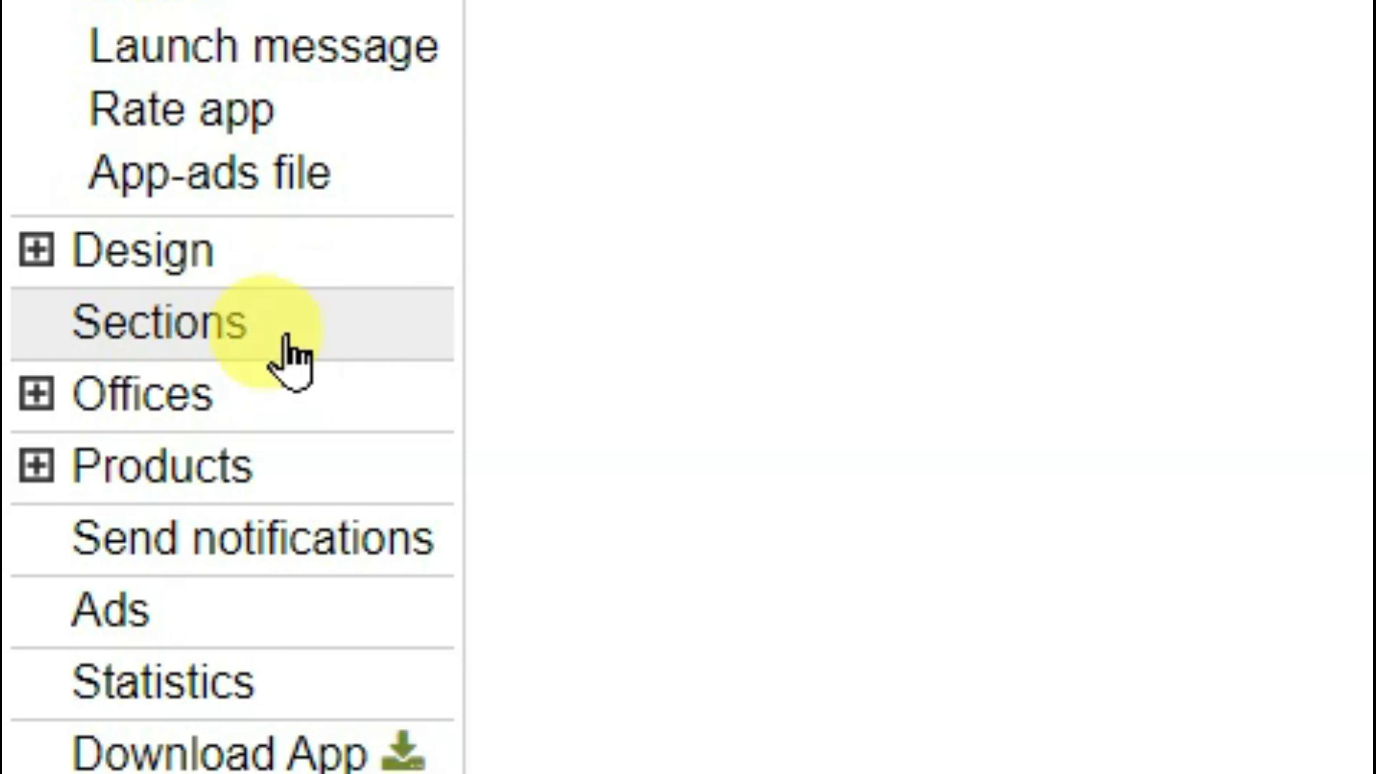
pyautogui.click(280, 340)
# Step: Start a new game-type section named 'math vs Bat'
pyautogui.click(700, 408)
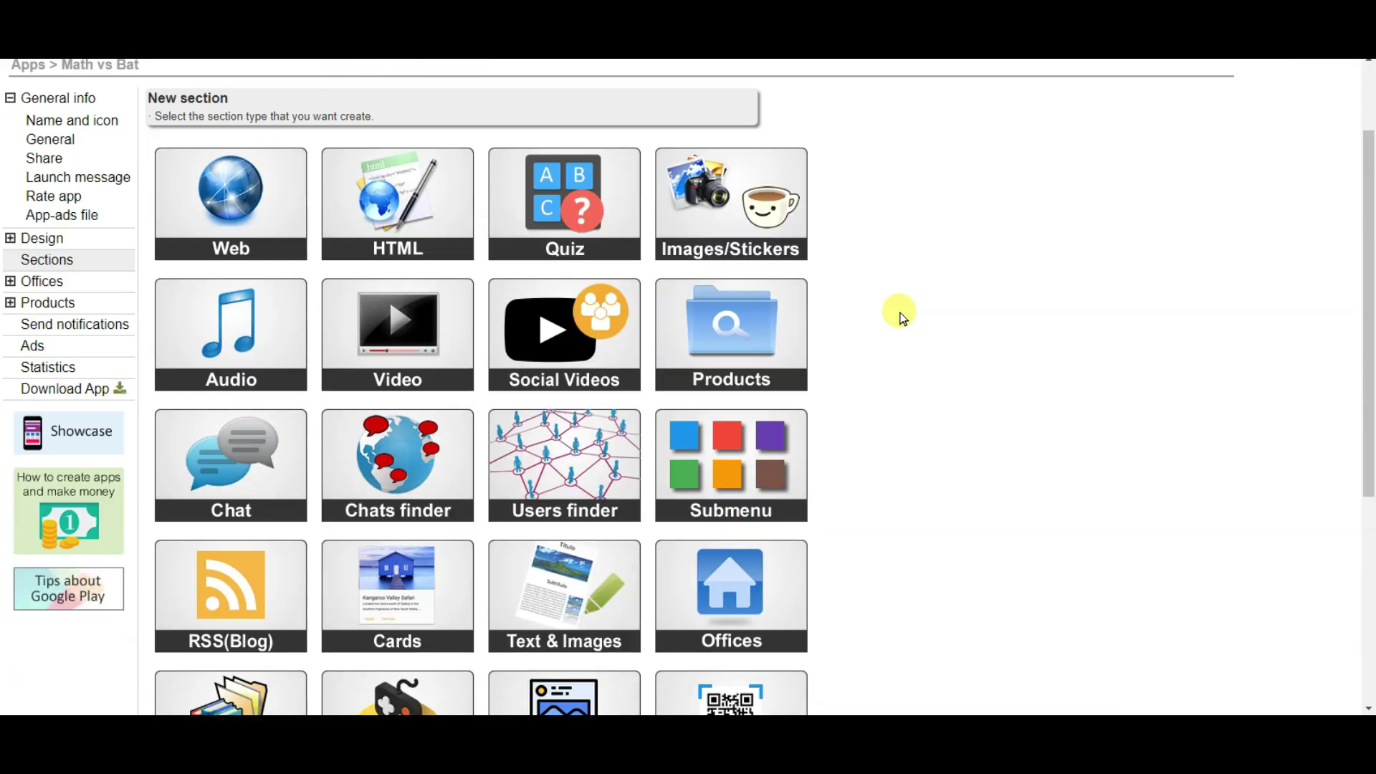
pyautogui.scroll(-2, 899, 312)
pyautogui.click(418, 576)
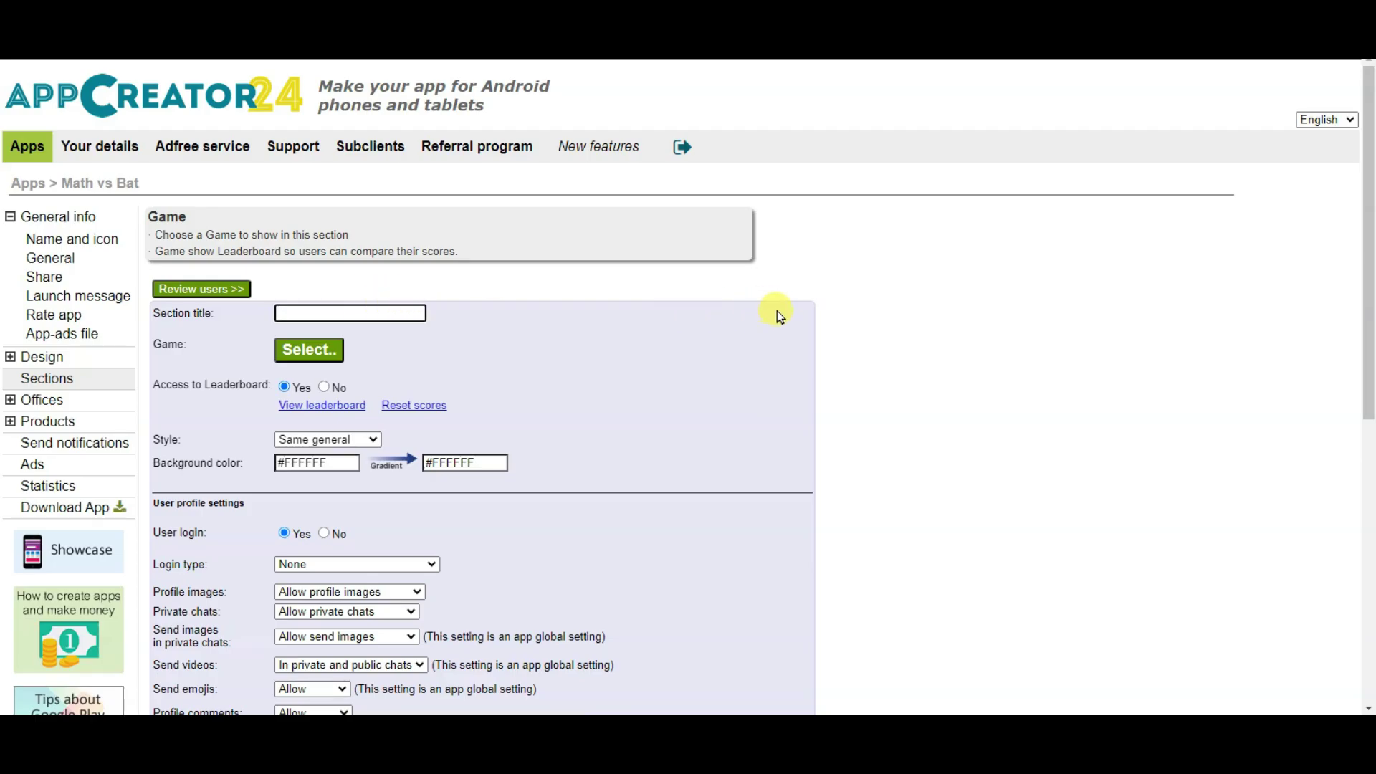
pyautogui.write('math vs Bat')
# Step: Attach the Math vs Bat game from the game list and save the section
pyautogui.click(312, 357)
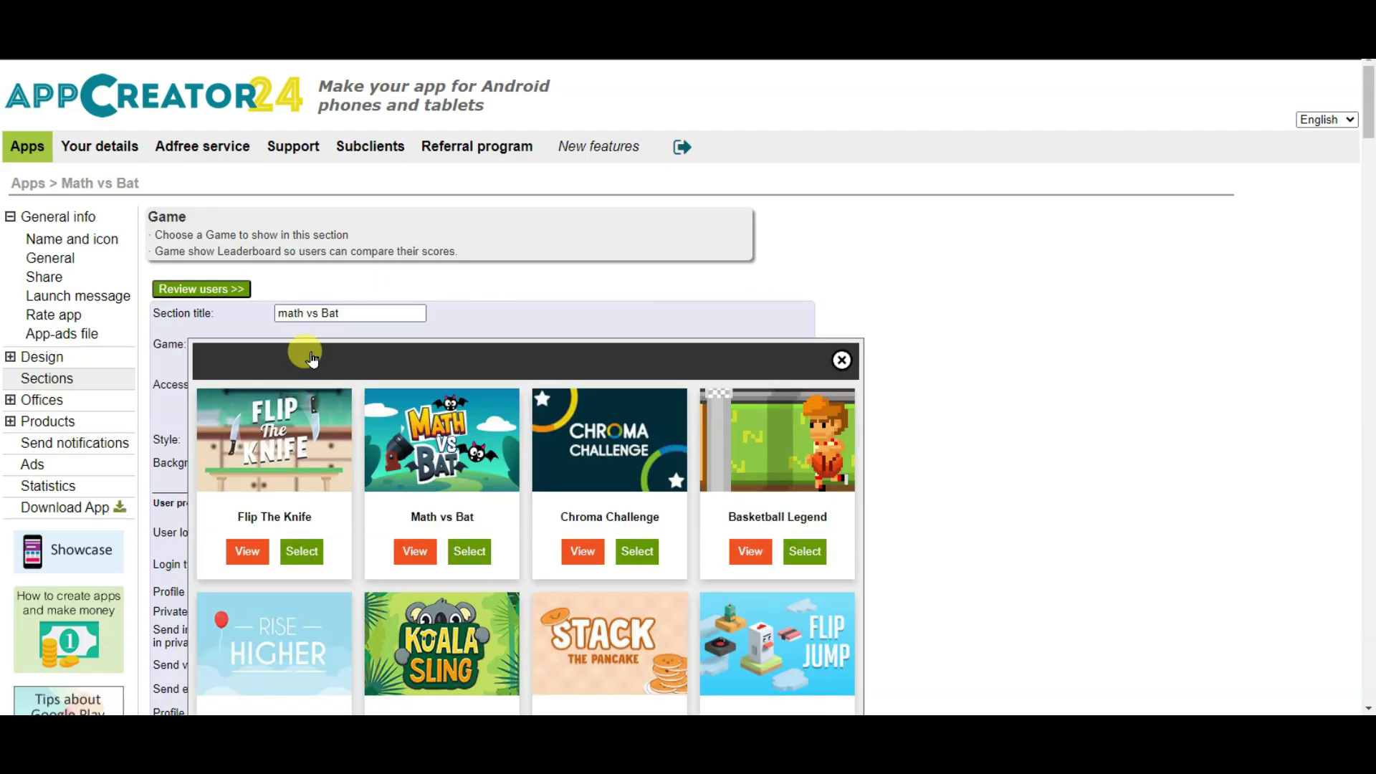
pyautogui.scroll(-6, 568, 426)
pyautogui.scroll(-15, 561, 360)
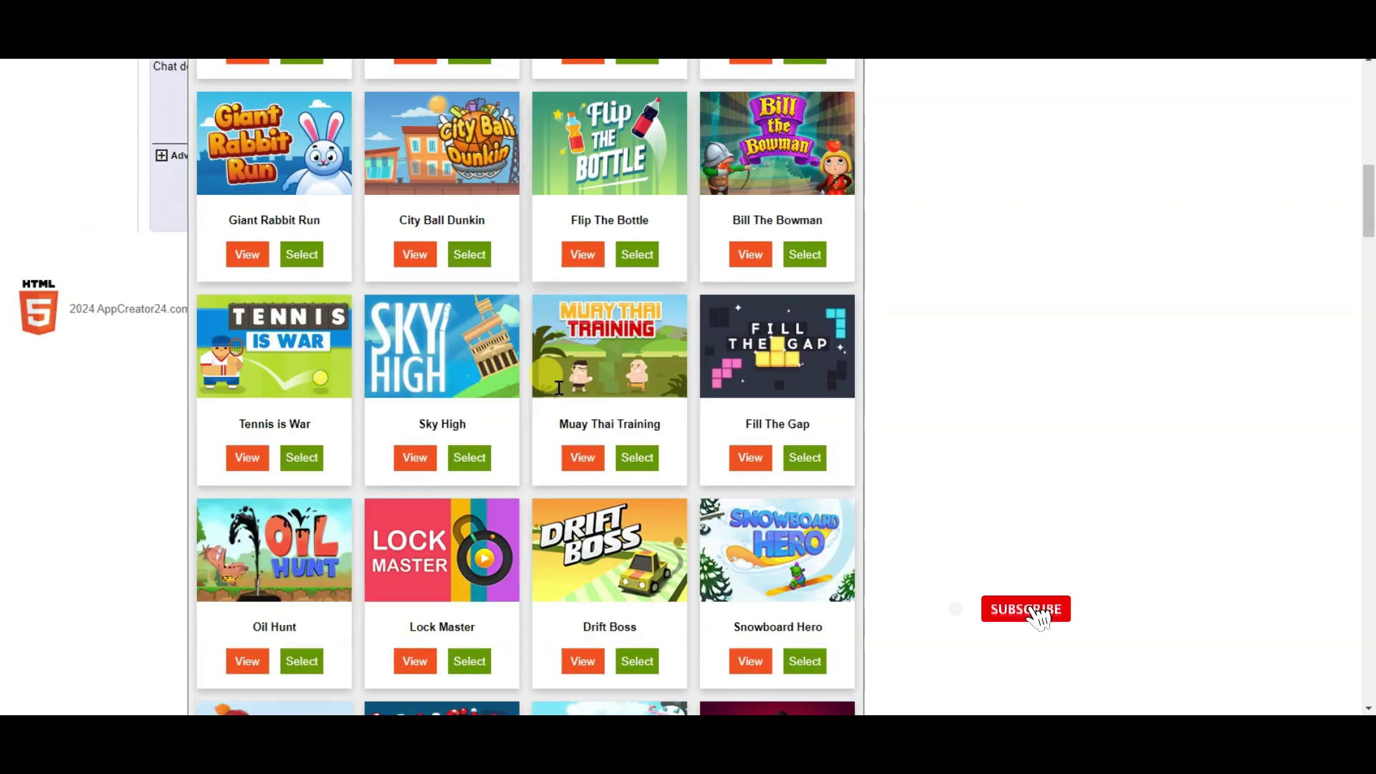
pyautogui.scroll(20, 613, 494)
pyautogui.scroll(-3, 489, 402)
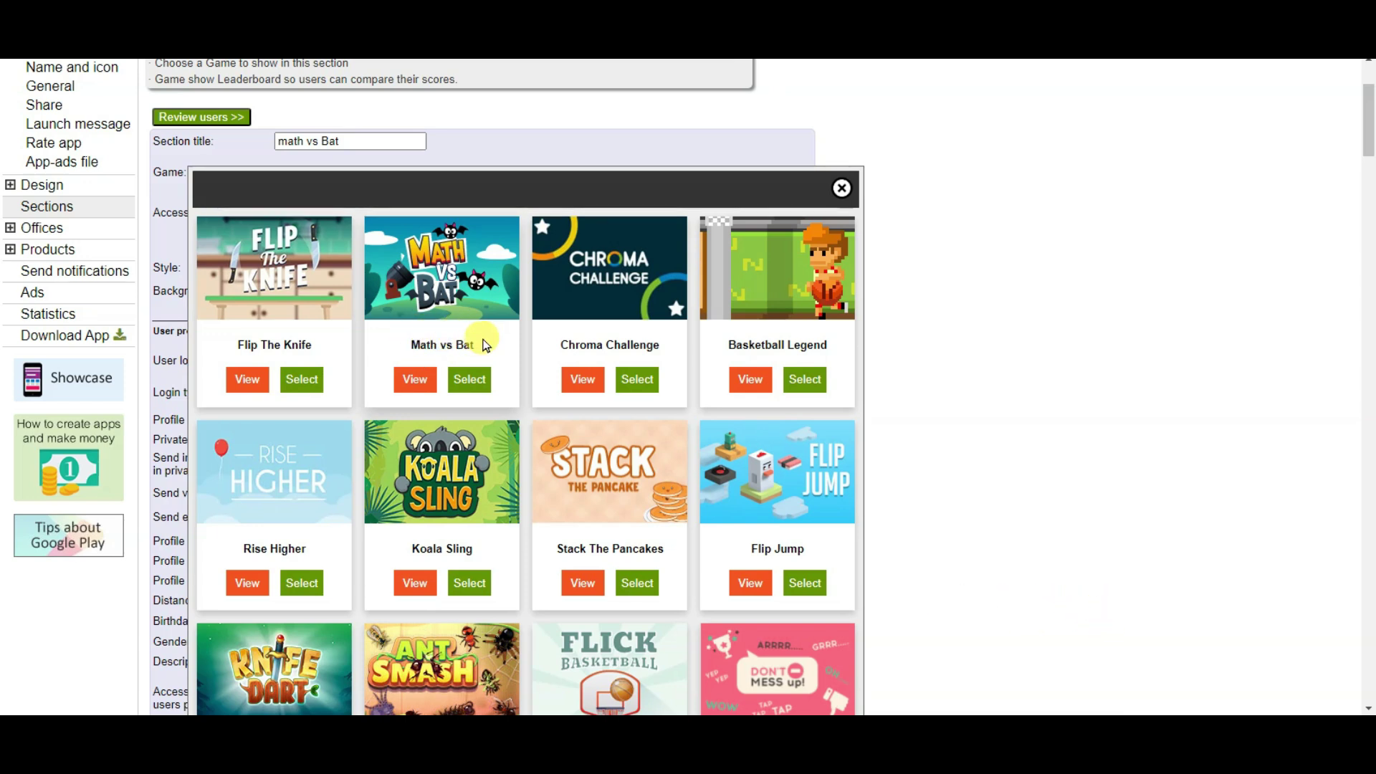
pyautogui.click(492, 378)
pyautogui.scroll(-2, 549, 360)
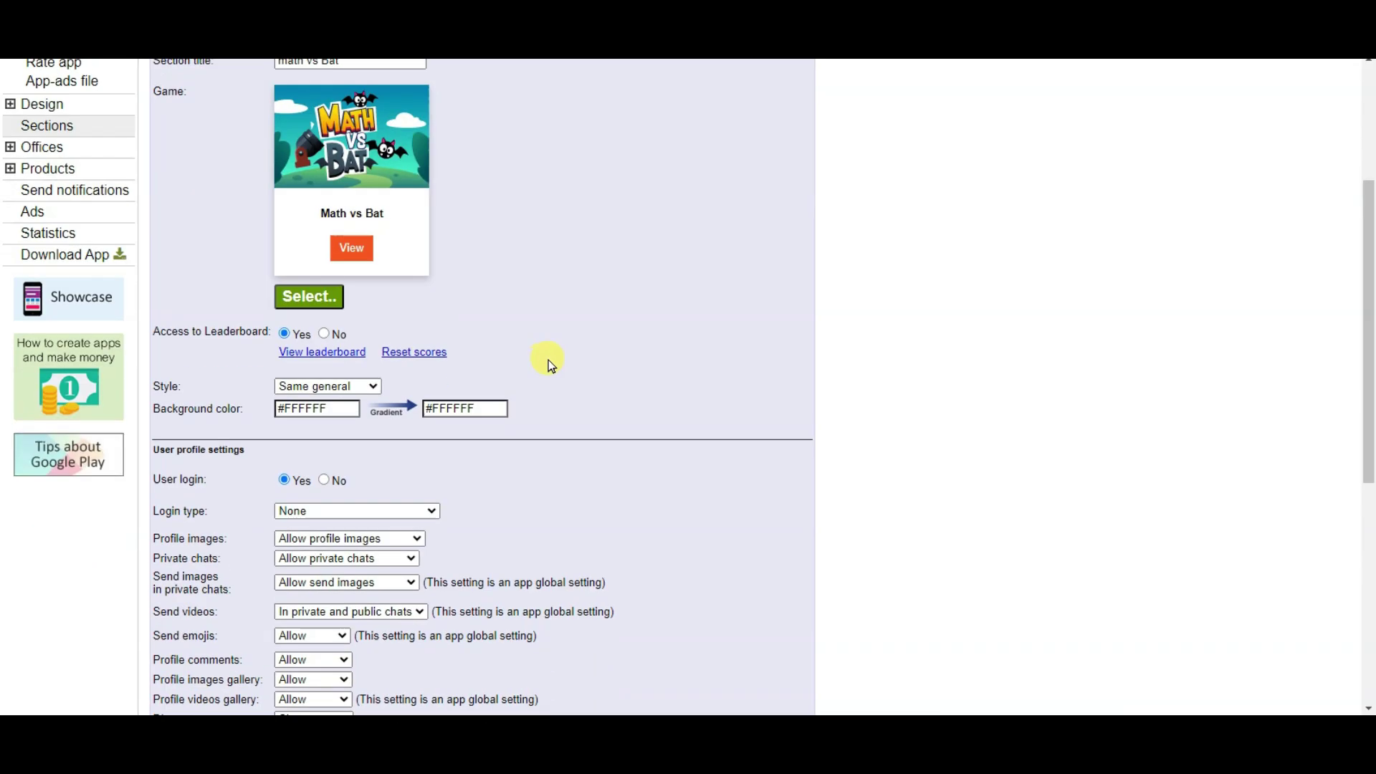
pyautogui.scroll(-5, 566, 339)
pyautogui.click(531, 624)
pyautogui.tripleClick(511, 258)
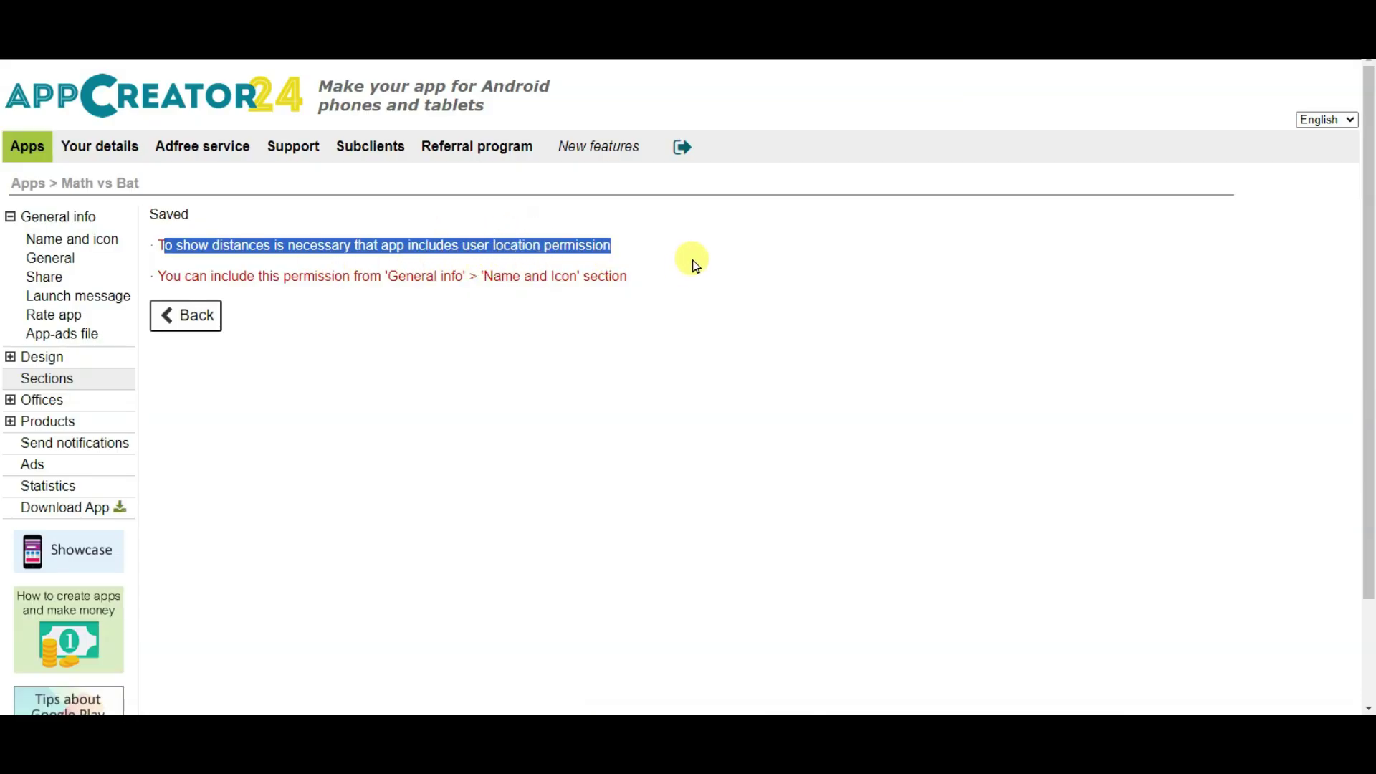
# Step: Set 'Include permission to user location' to Yes, save and confirm regenerating the app
pyautogui.click(102, 247)
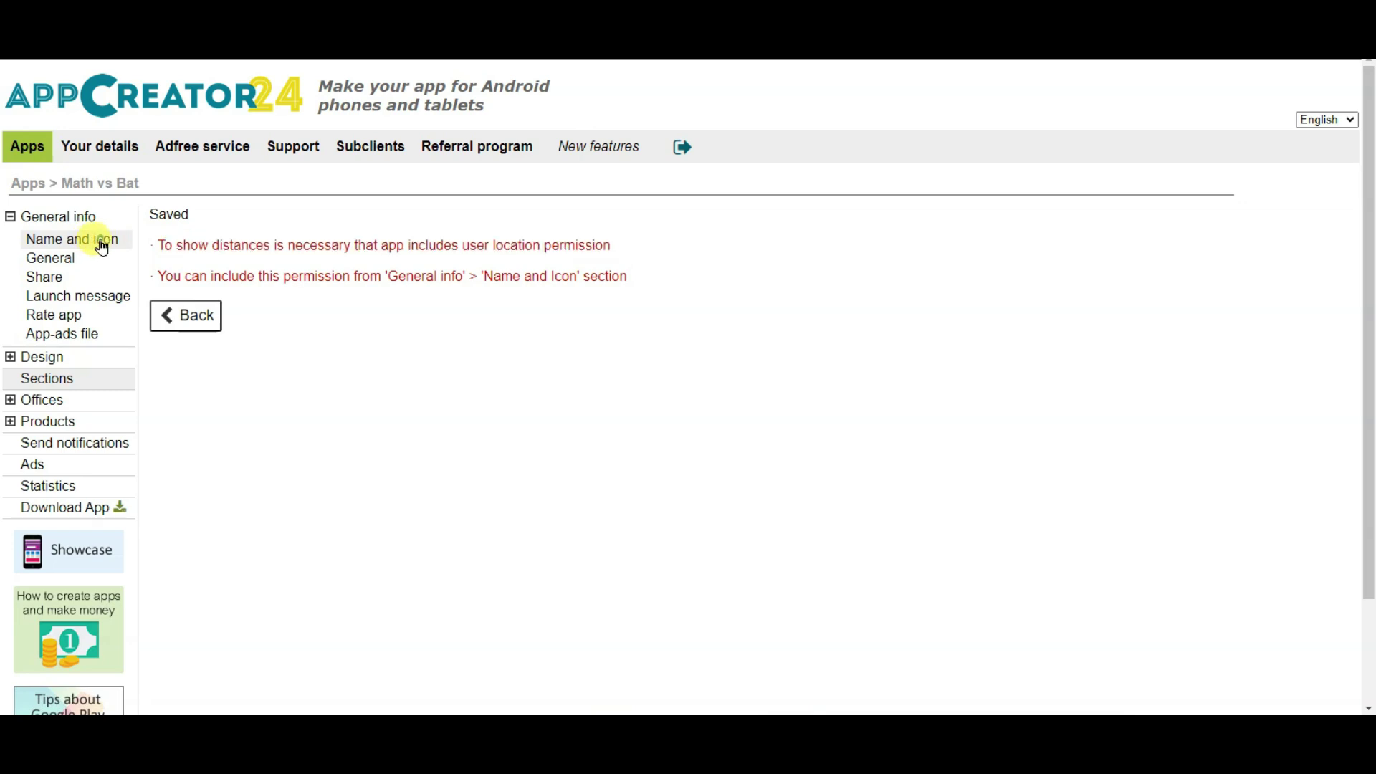
pyautogui.scroll(-5, 605, 348)
pyautogui.tripleClick(257, 272)
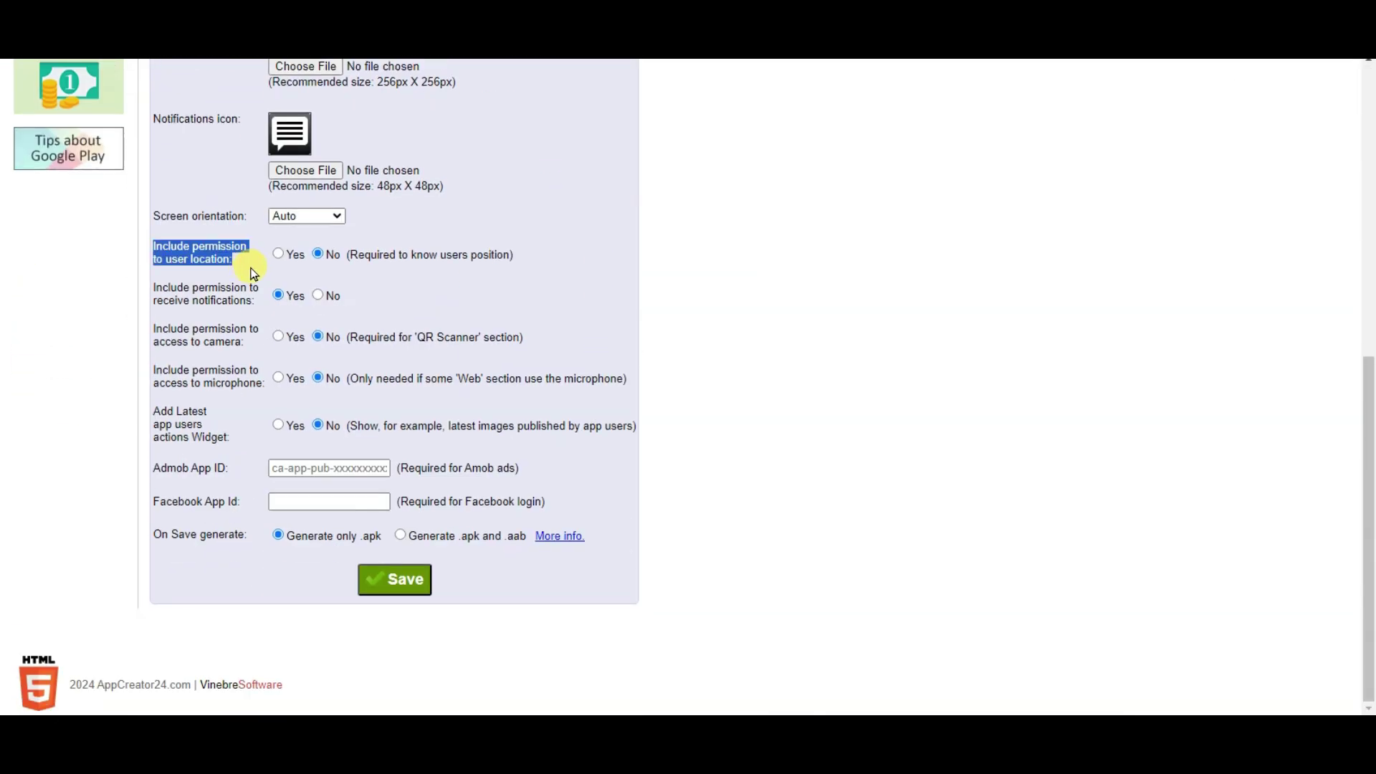
pyautogui.click(403, 589)
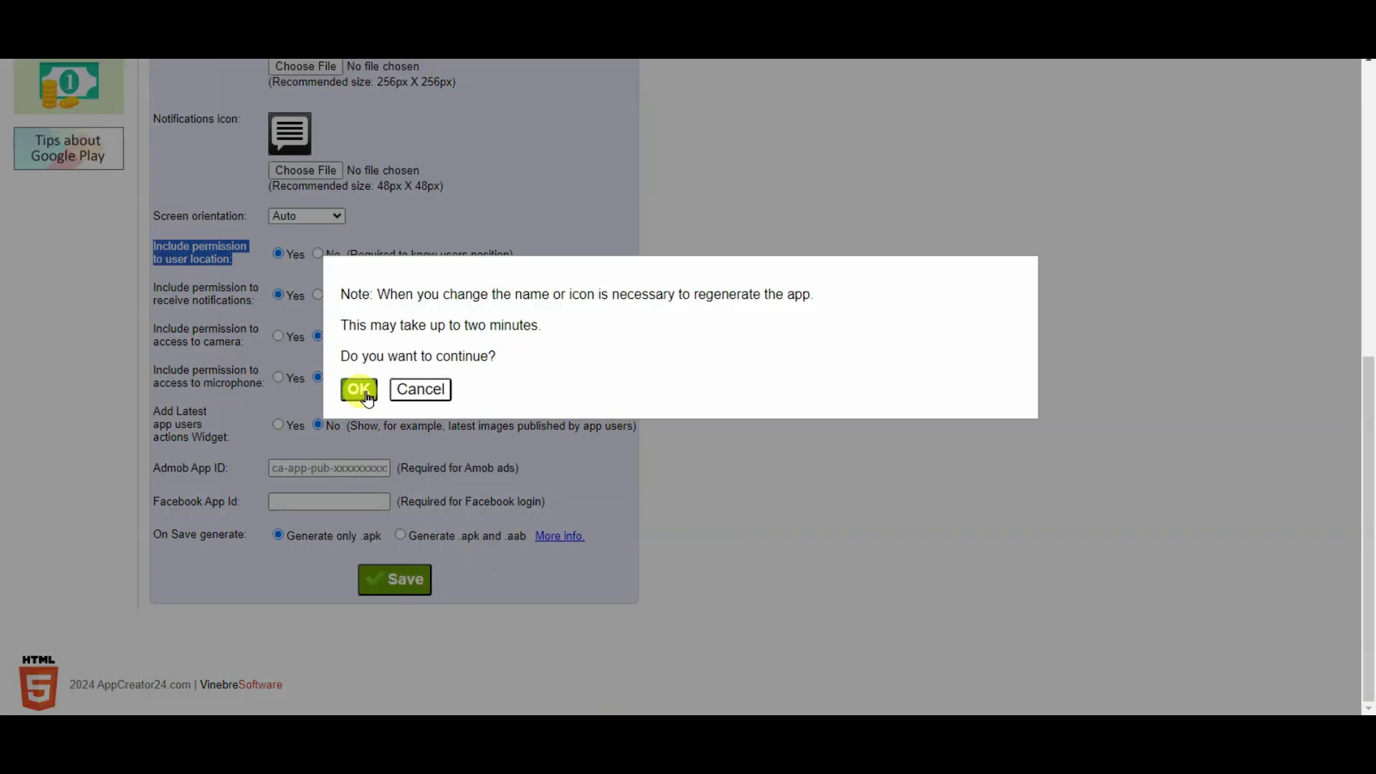
pyautogui.click(359, 389)
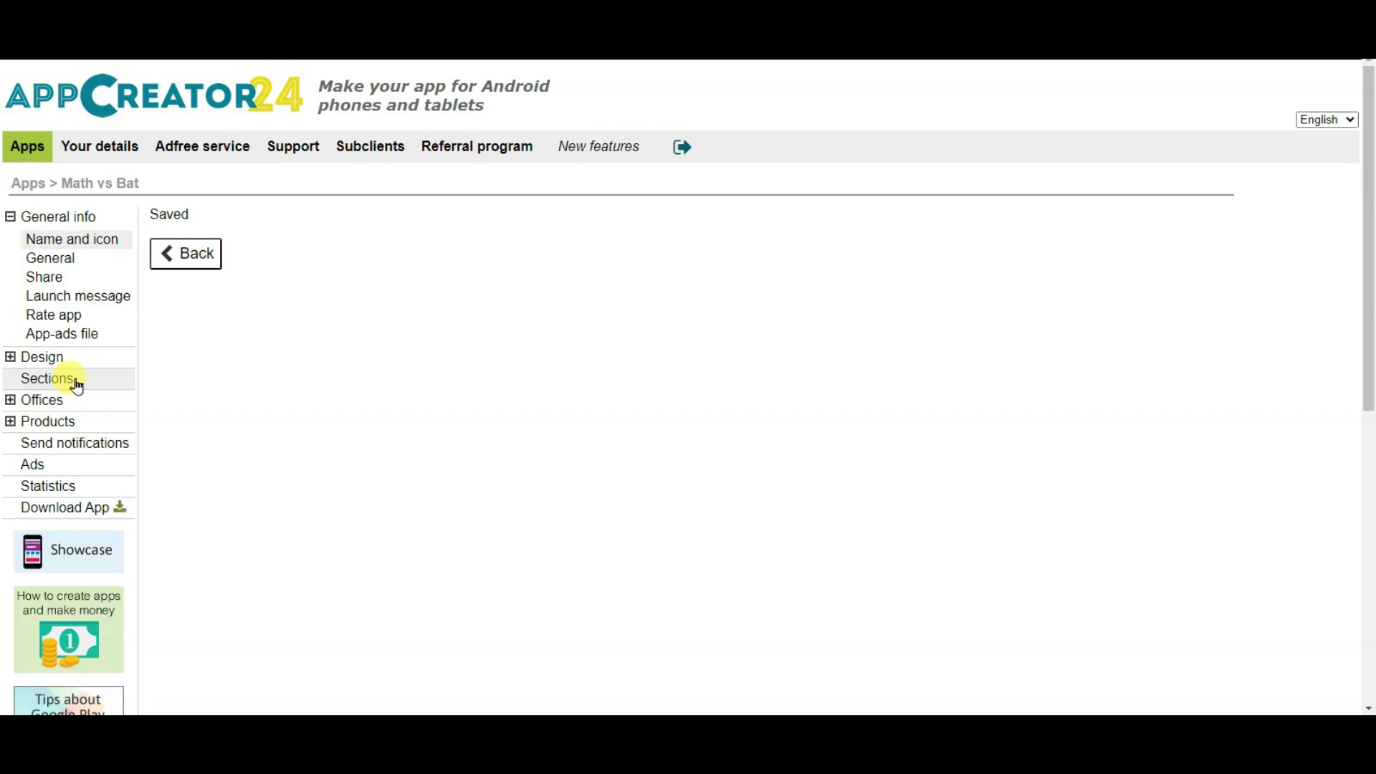
pyautogui.click(76, 386)
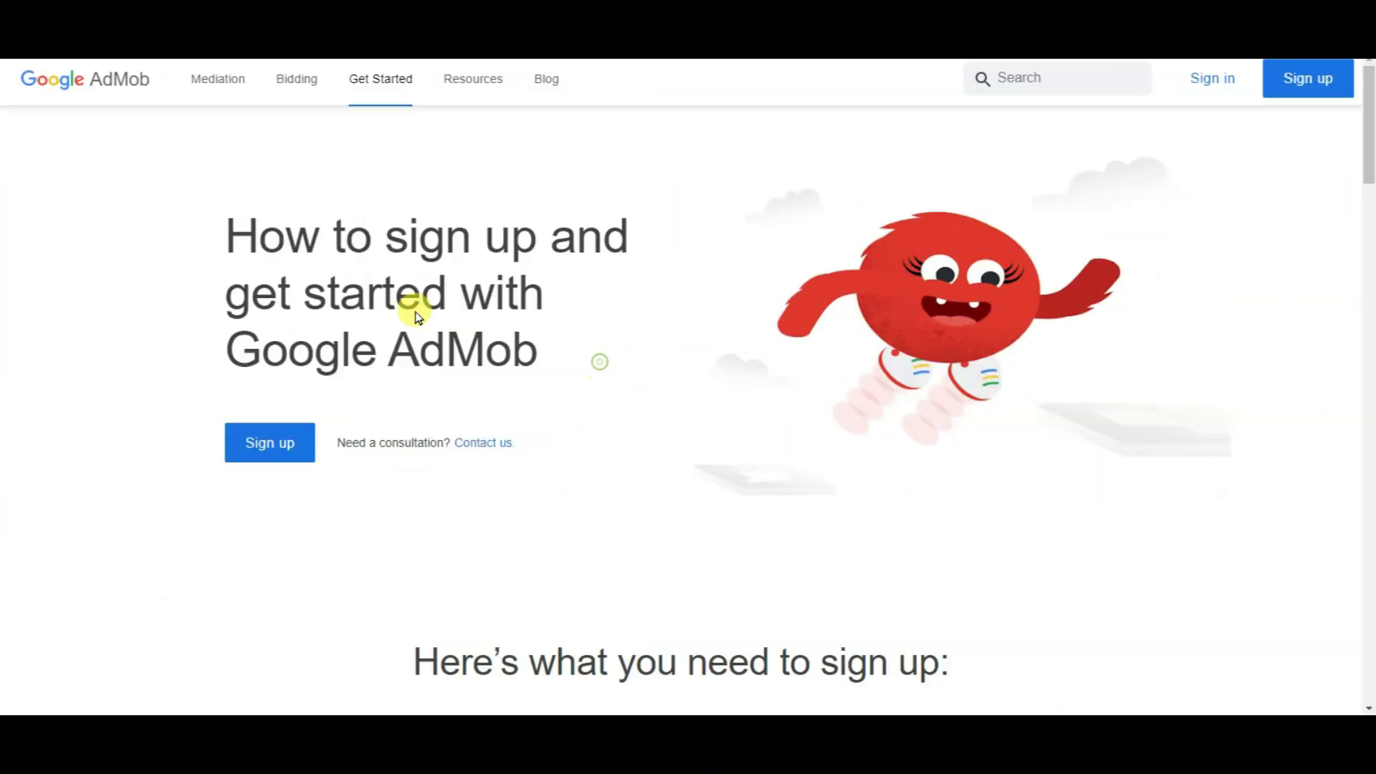
# Step: Read through steps one and two of the AdMob Get Started guide, then begin AdMob sign-up
pyautogui.moveTo(230, 212); pyautogui.dragTo(567, 372)
pyautogui.scroll(-7, 603, 354)
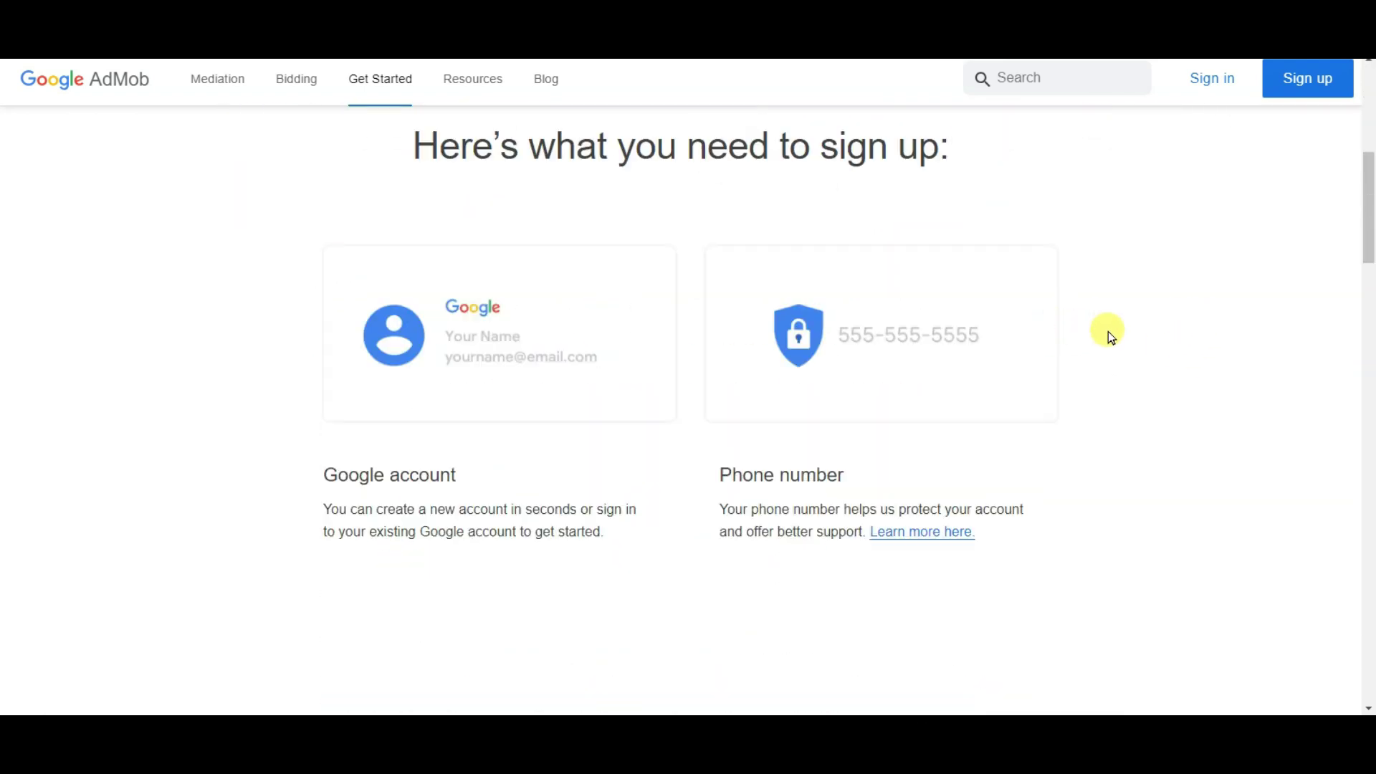
pyautogui.scroll(-7, 1108, 329)
pyautogui.moveTo(516, 222); pyautogui.dragTo(845, 224)
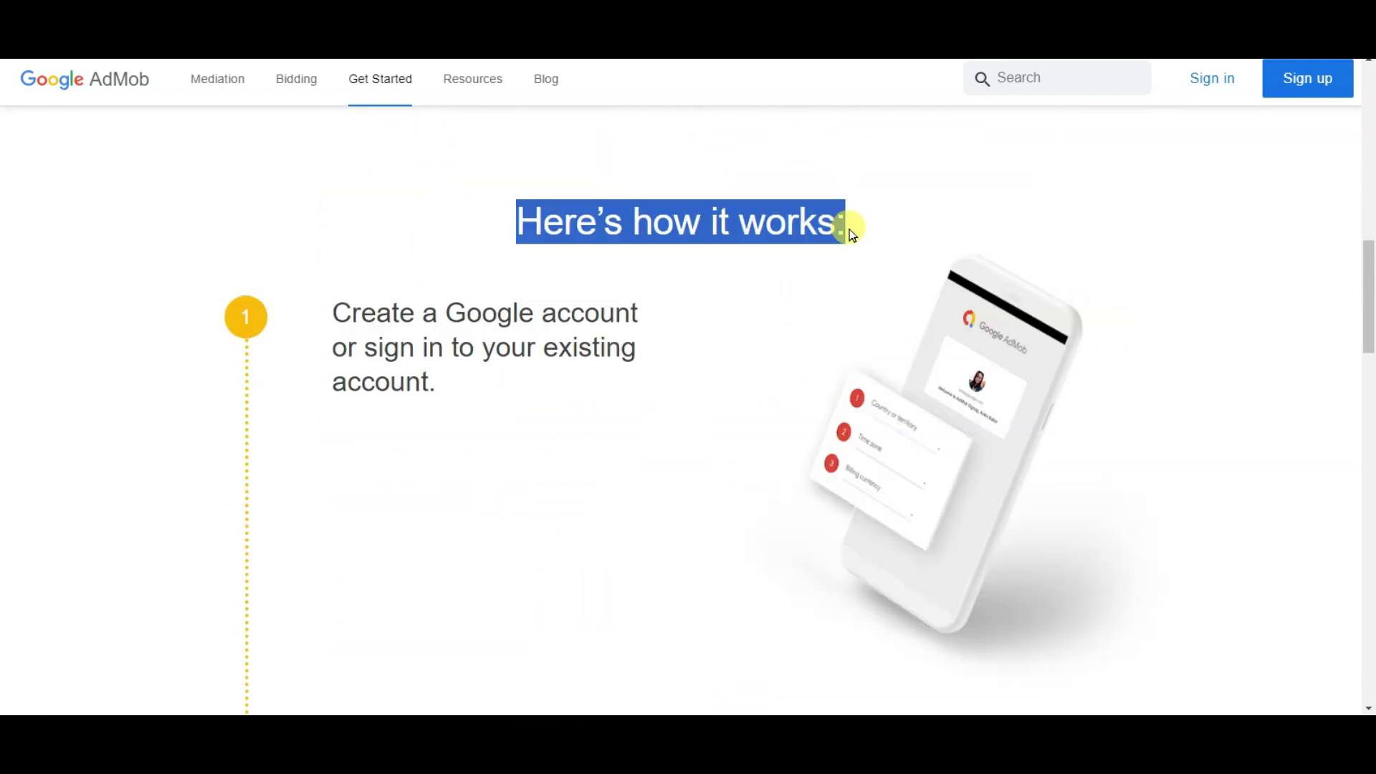
pyautogui.scroll(-1, 626, 283)
pyautogui.tripleClick(623, 280)
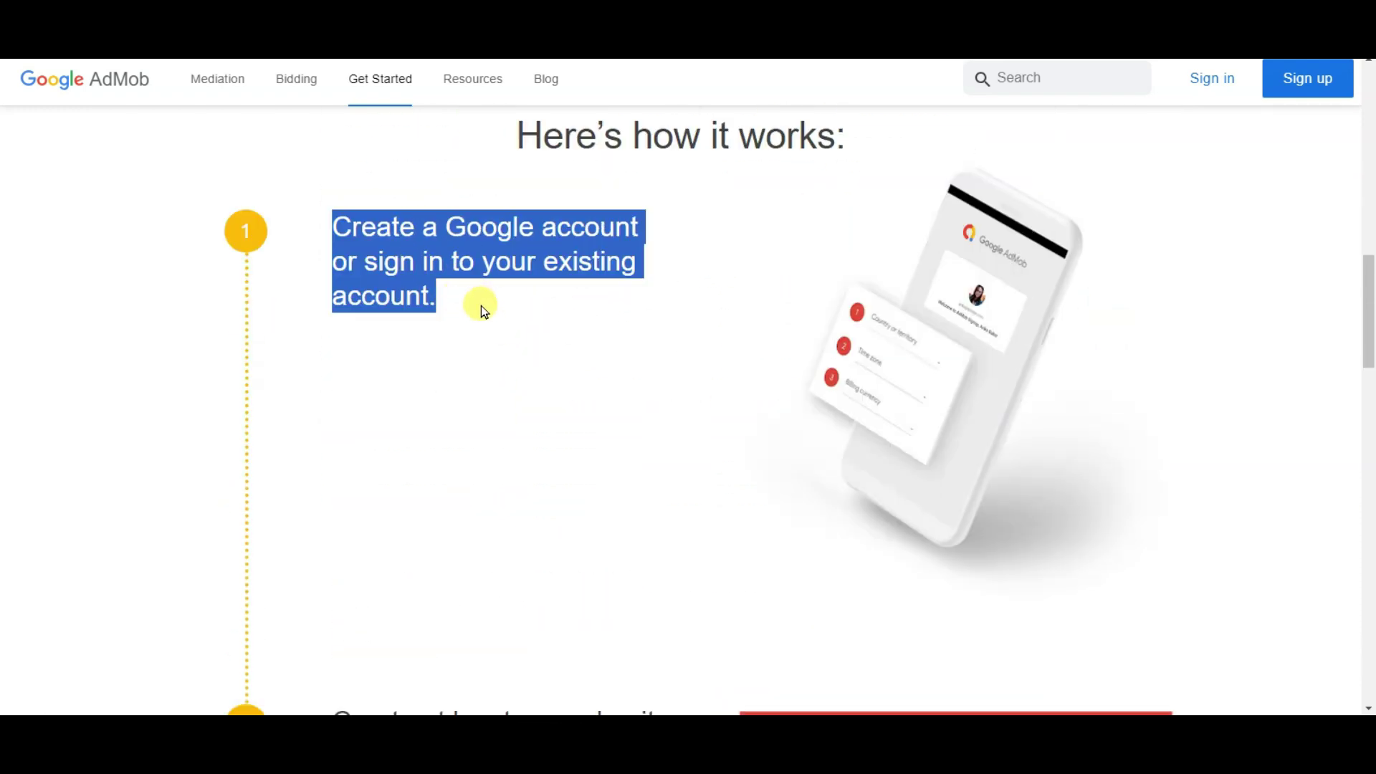
pyautogui.scroll(-6, 482, 306)
pyautogui.tripleClick(636, 249)
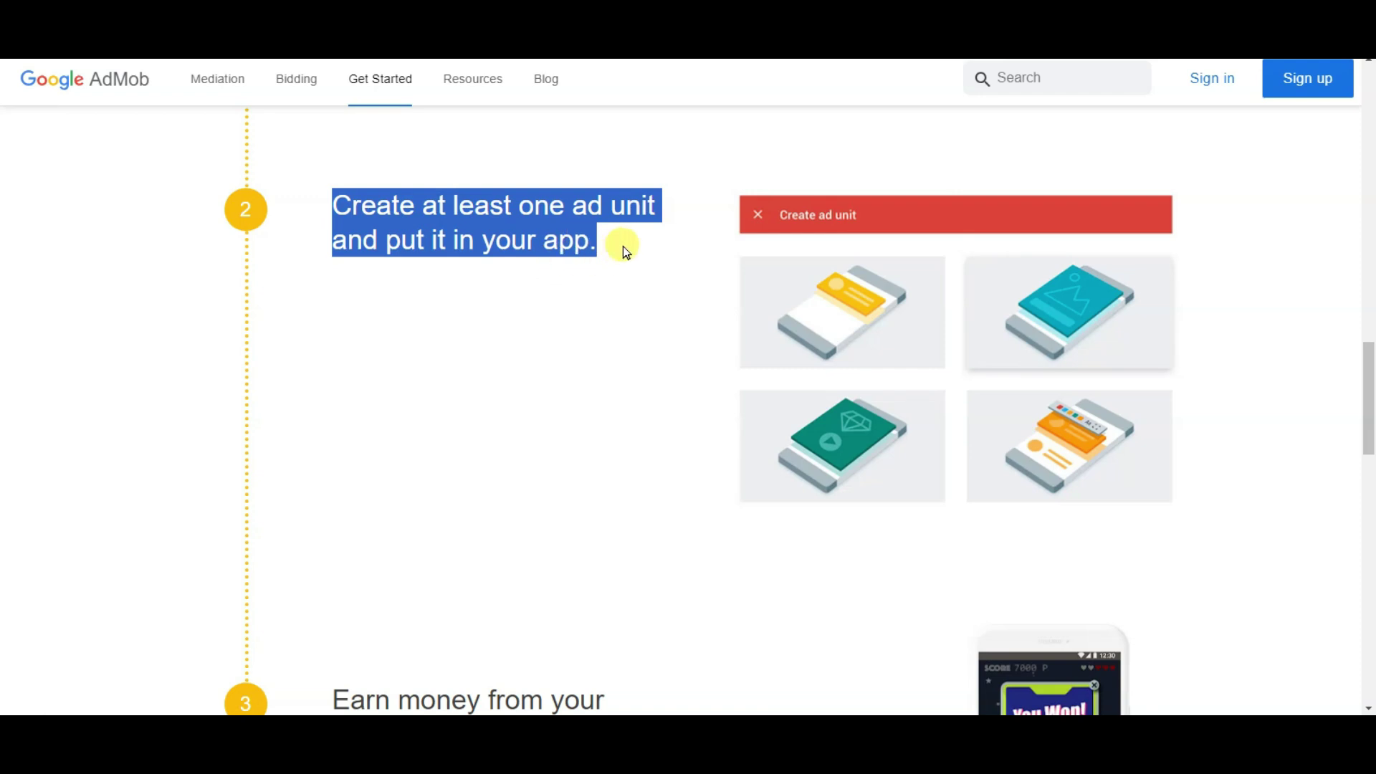
pyautogui.scroll(-4, 635, 244)
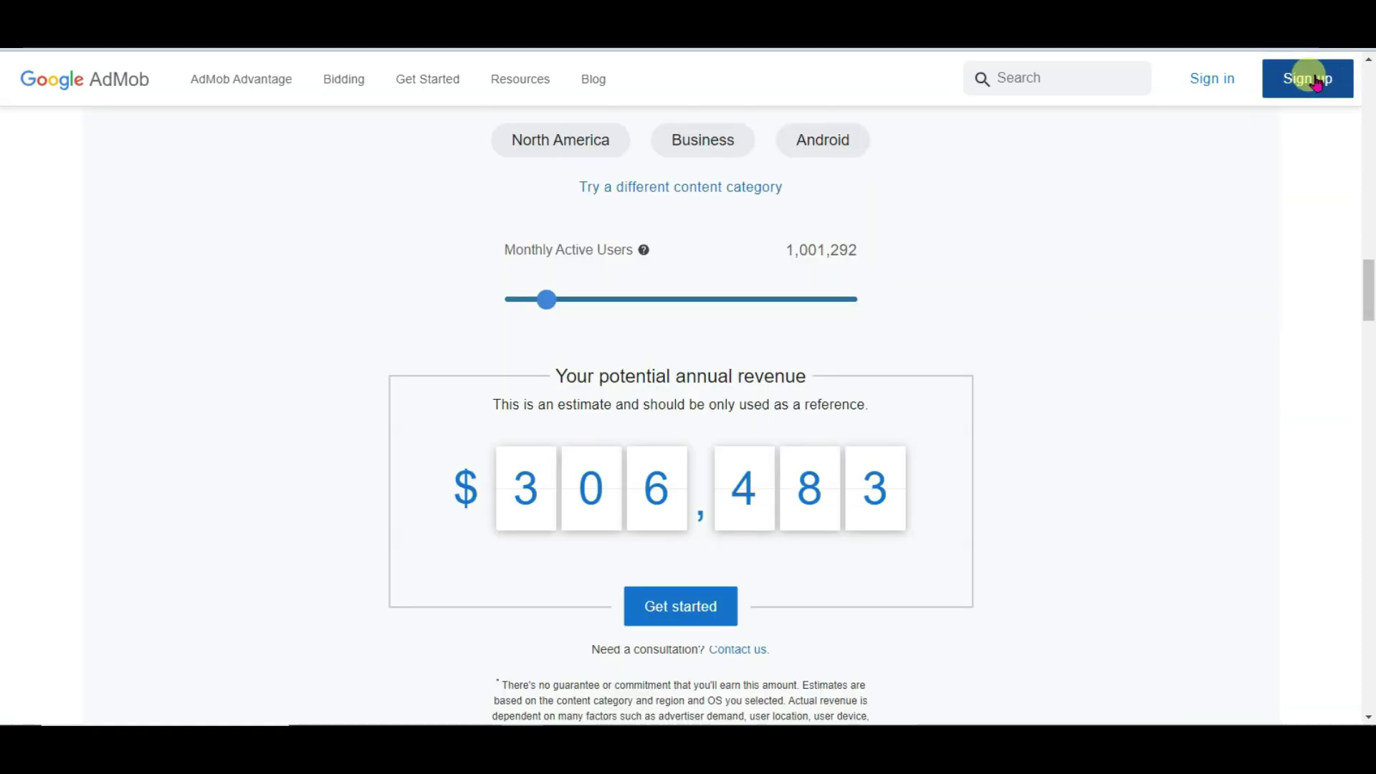
pyautogui.click(1309, 77)
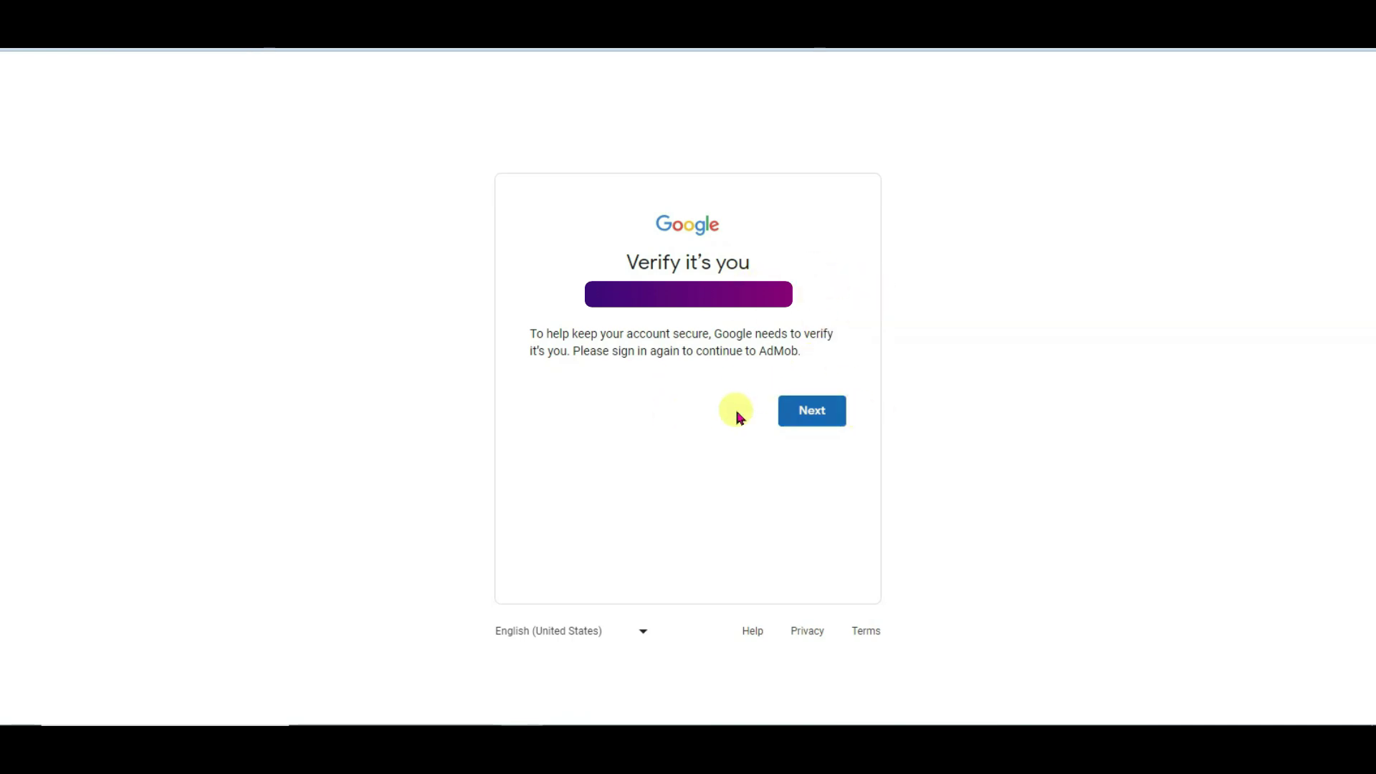
# Step: Sign in, choose India with the (UTC+05:30) Kolkata time zone, accept the terms and create the AdMob account
pyautogui.click(815, 413)
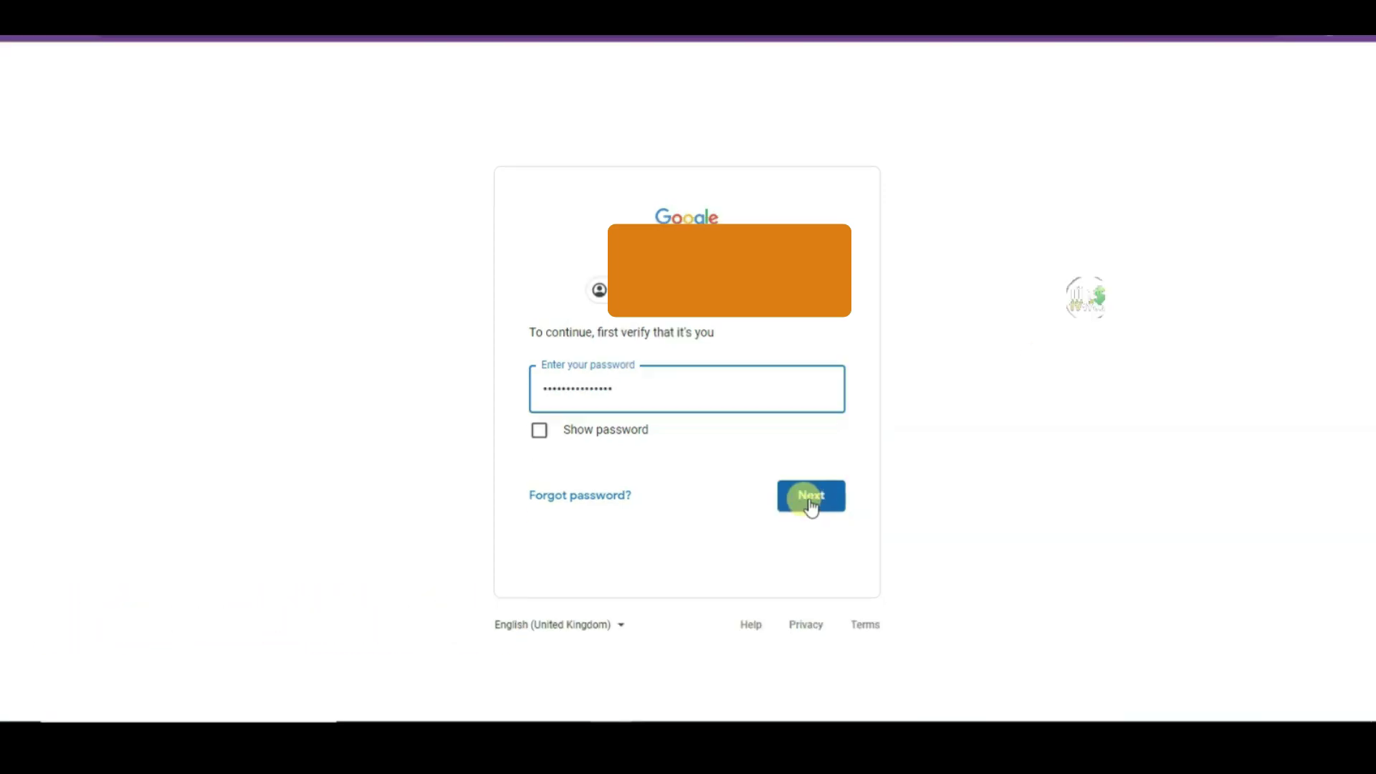
pyautogui.click(810, 502)
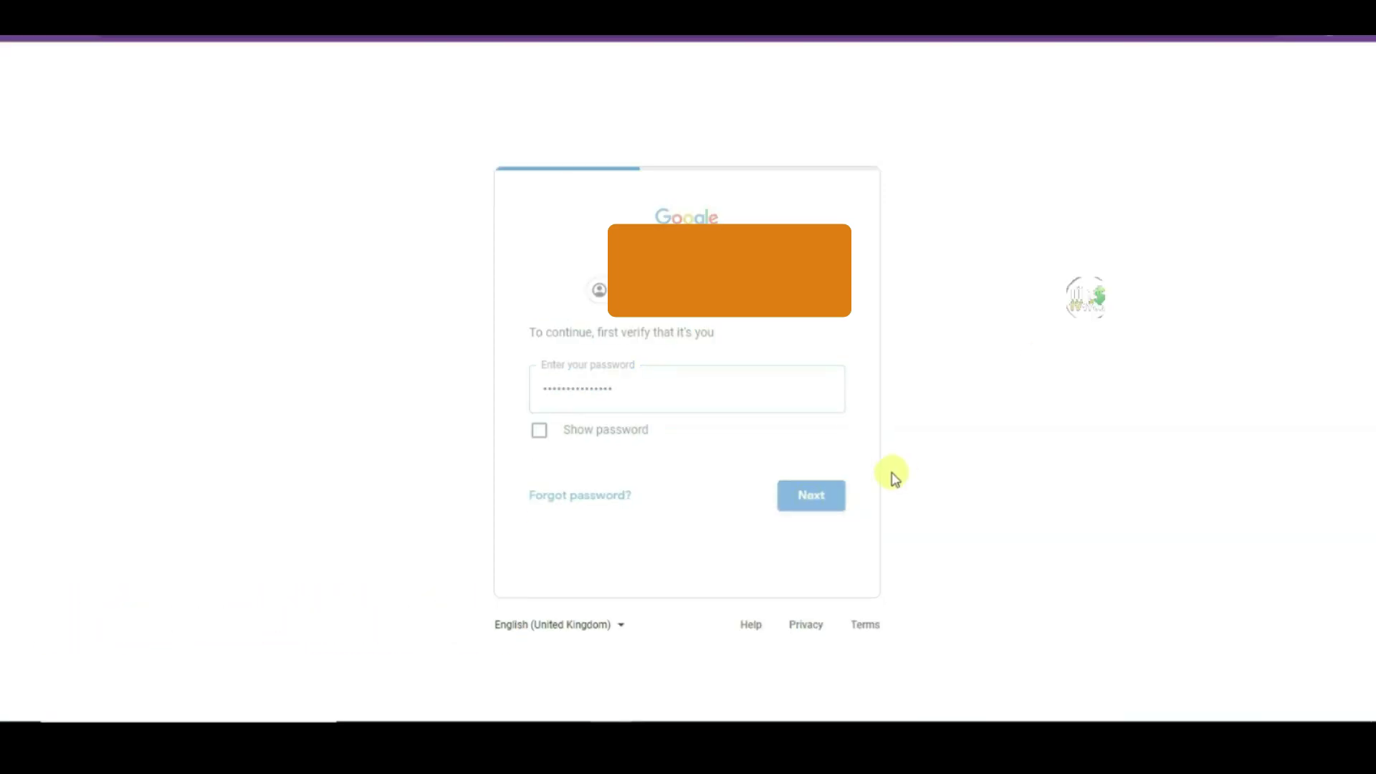
pyautogui.click(626, 467)
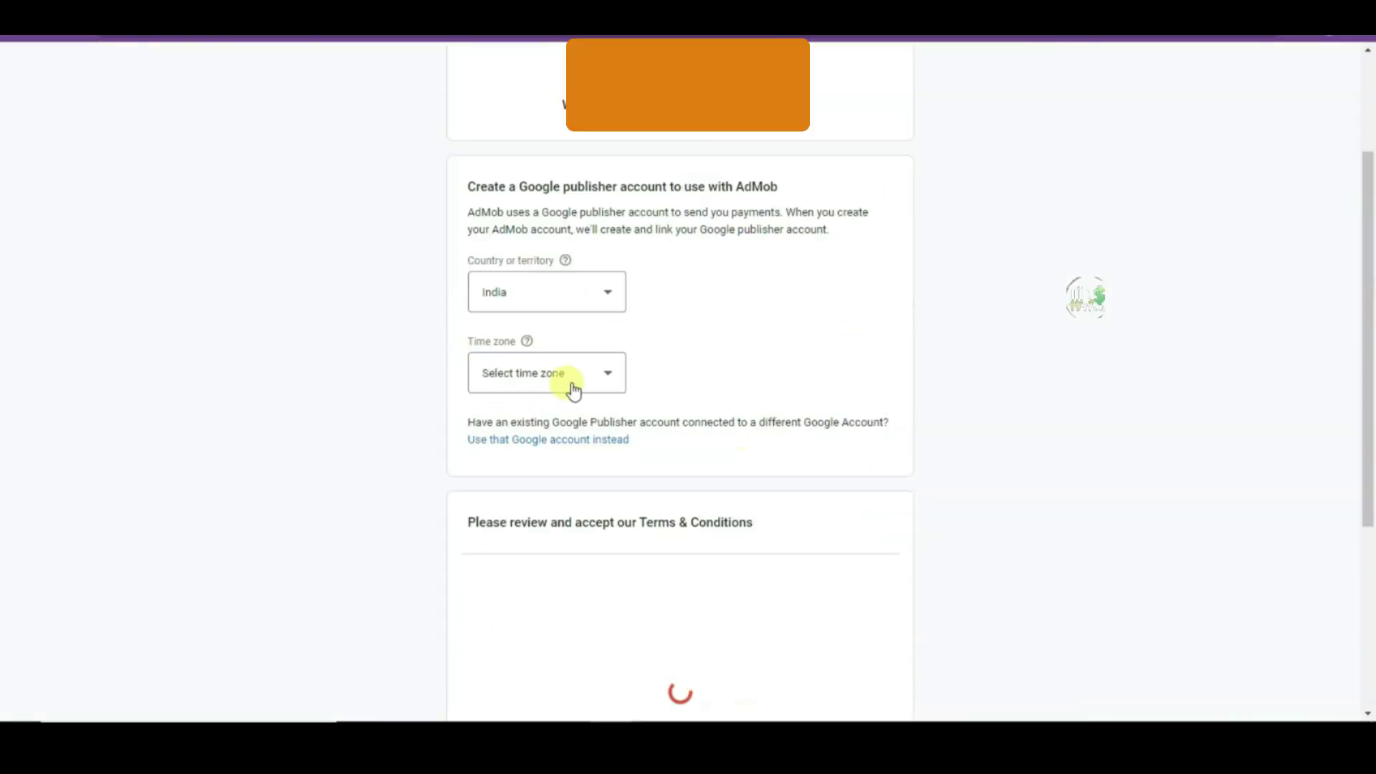
pyautogui.click(599, 376)
pyautogui.click(602, 378)
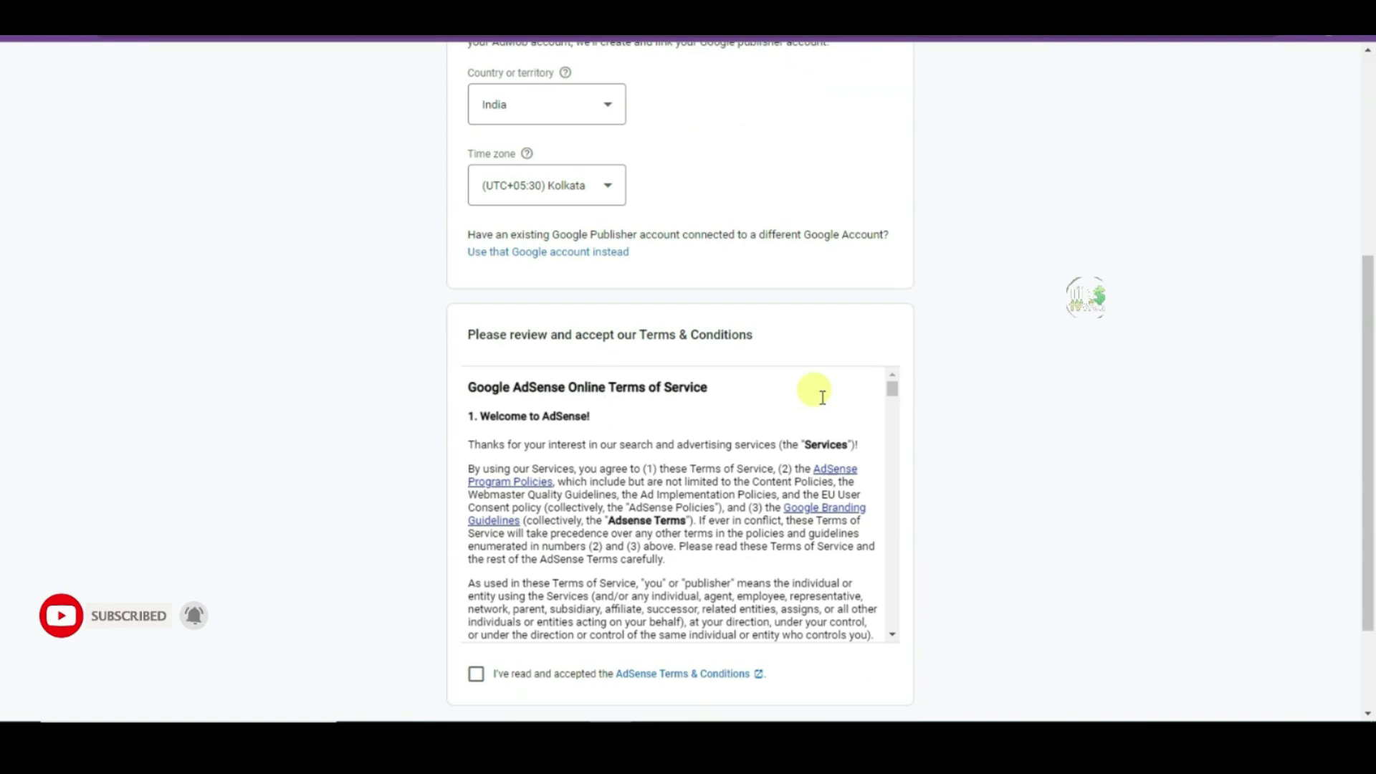
pyautogui.scroll(-1, 717, 359)
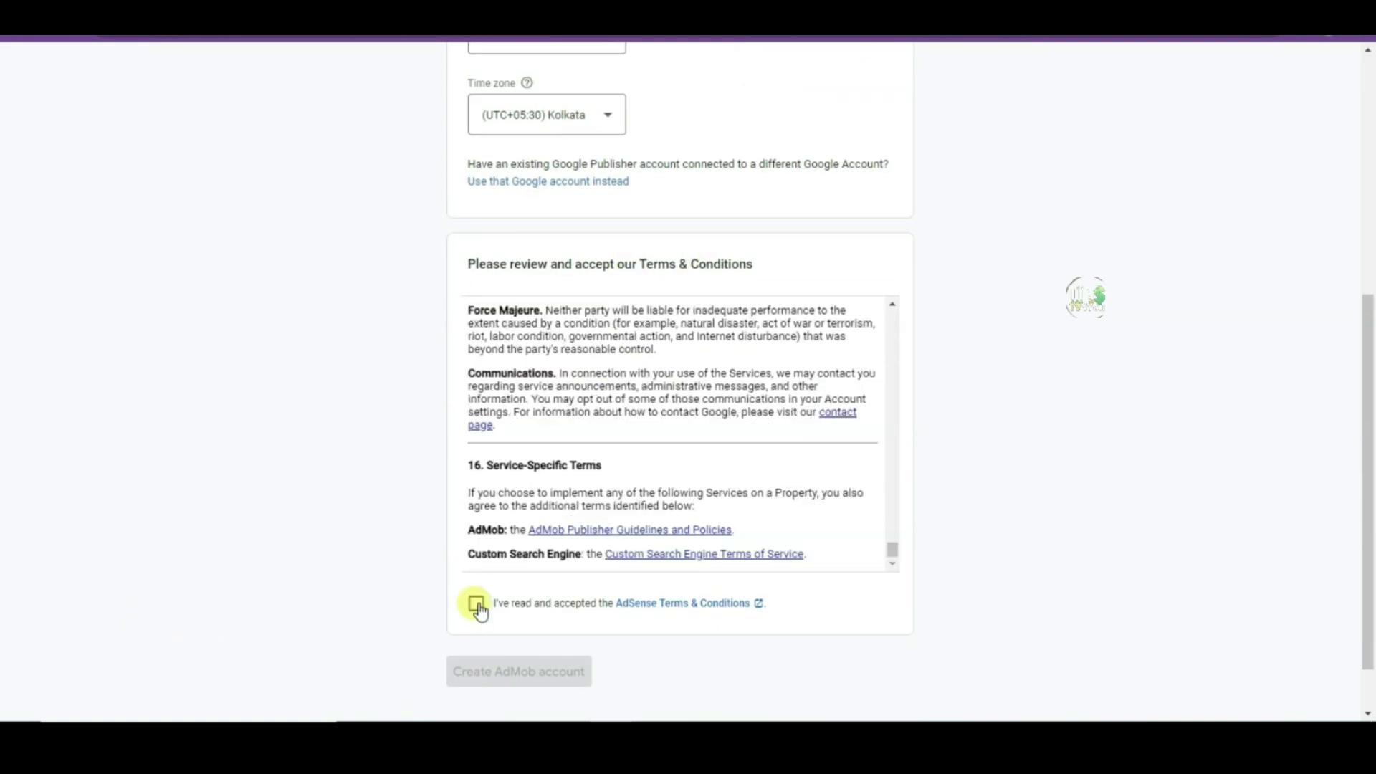
pyautogui.click(477, 604)
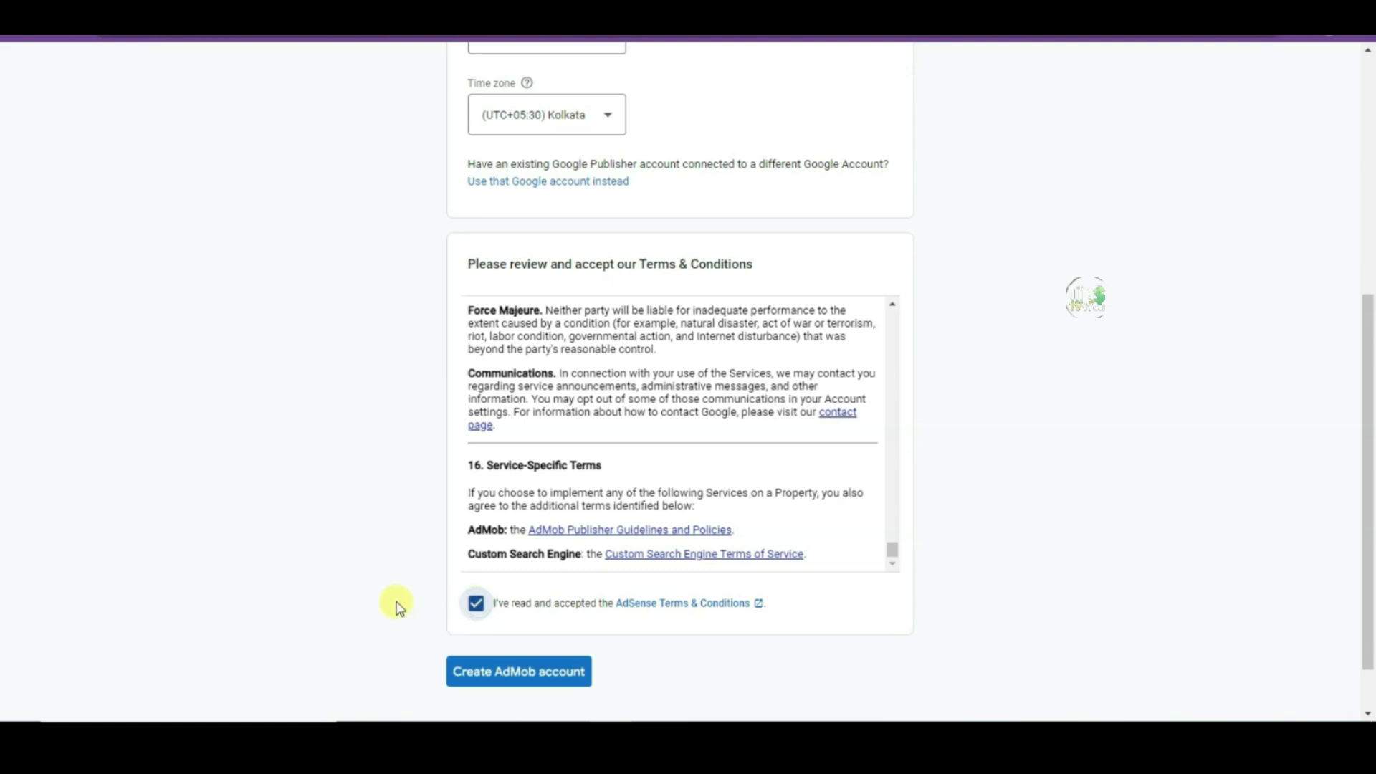
pyautogui.click(538, 673)
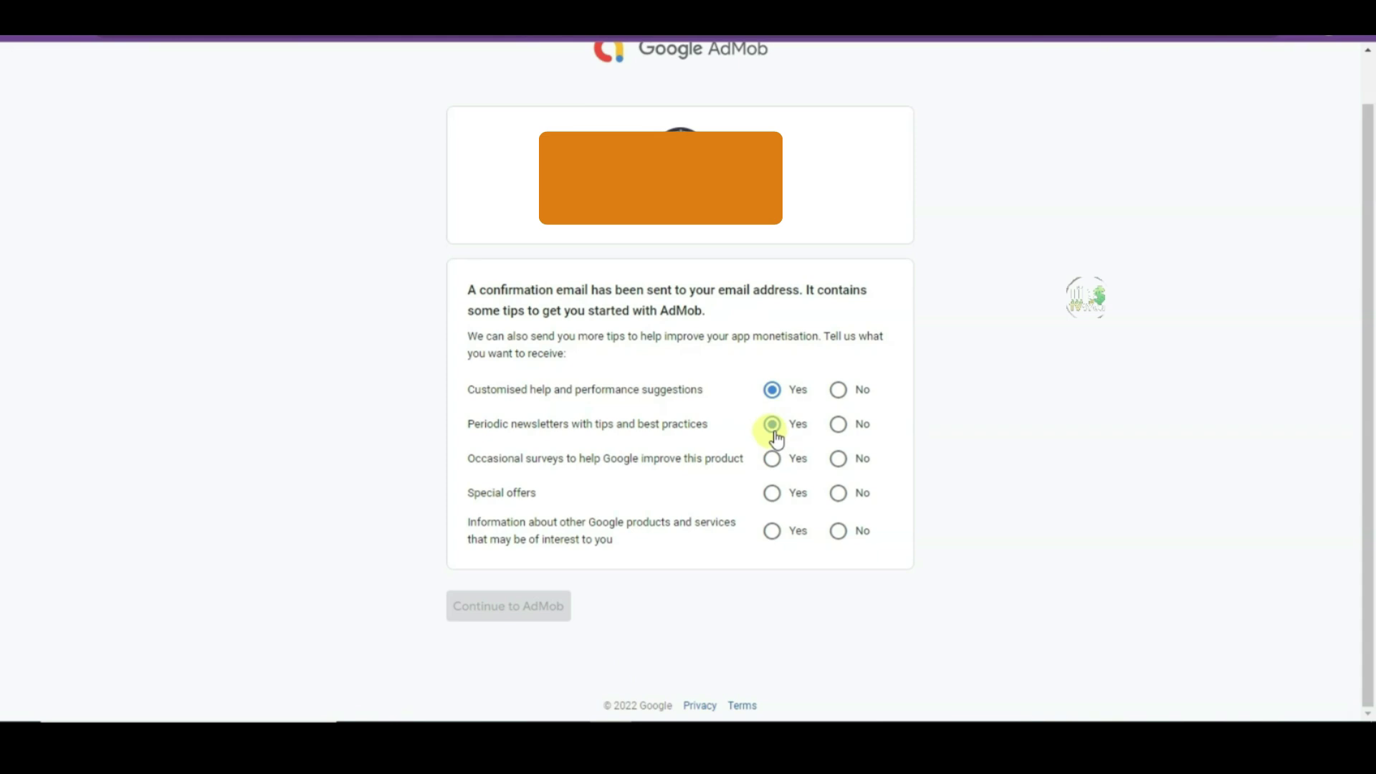
# Step: Opt in to surveys, special offers and Google product e-mails, then continue to AdMob
pyautogui.click(773, 459)
pyautogui.click(772, 494)
pyautogui.click(773, 531)
pyautogui.click(510, 605)
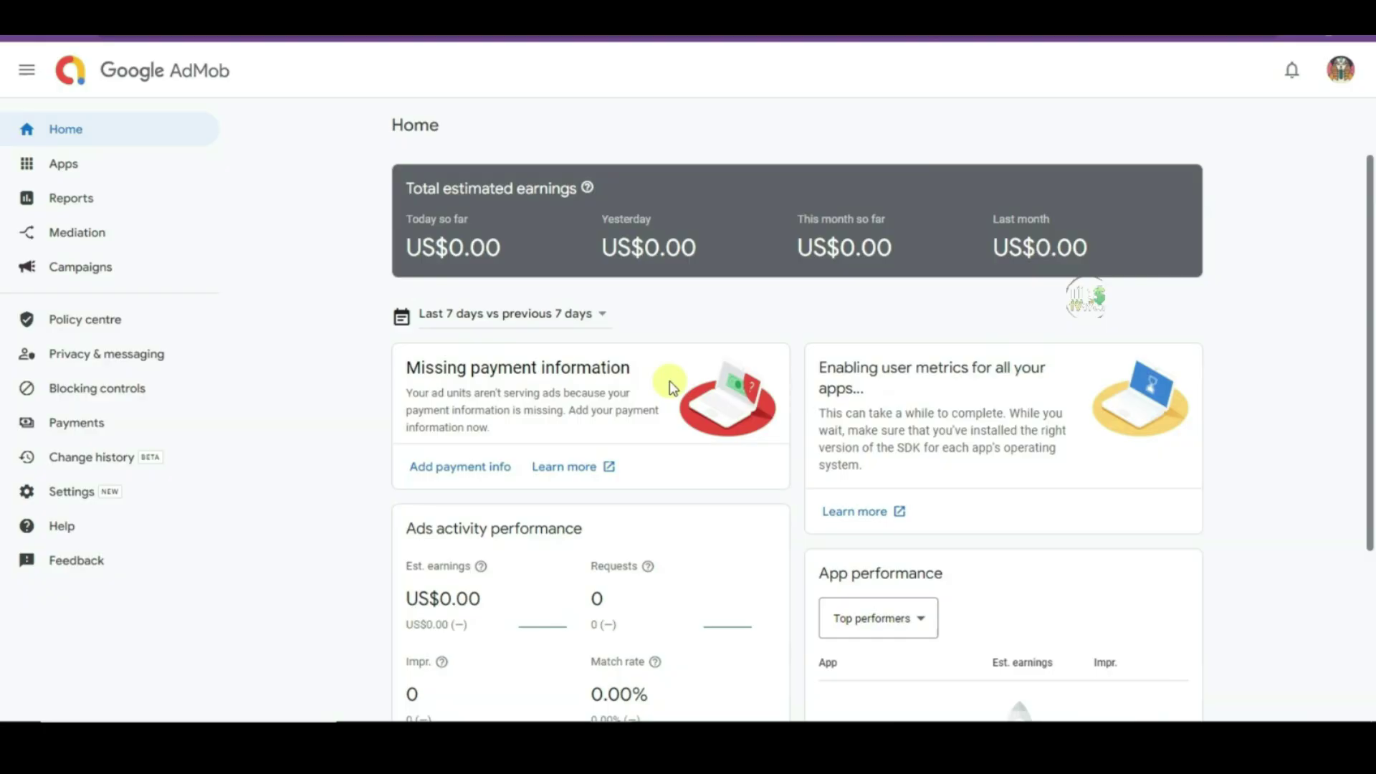
# Step: Fill in the payment info name and address form and submit it
pyautogui.click(491, 468)
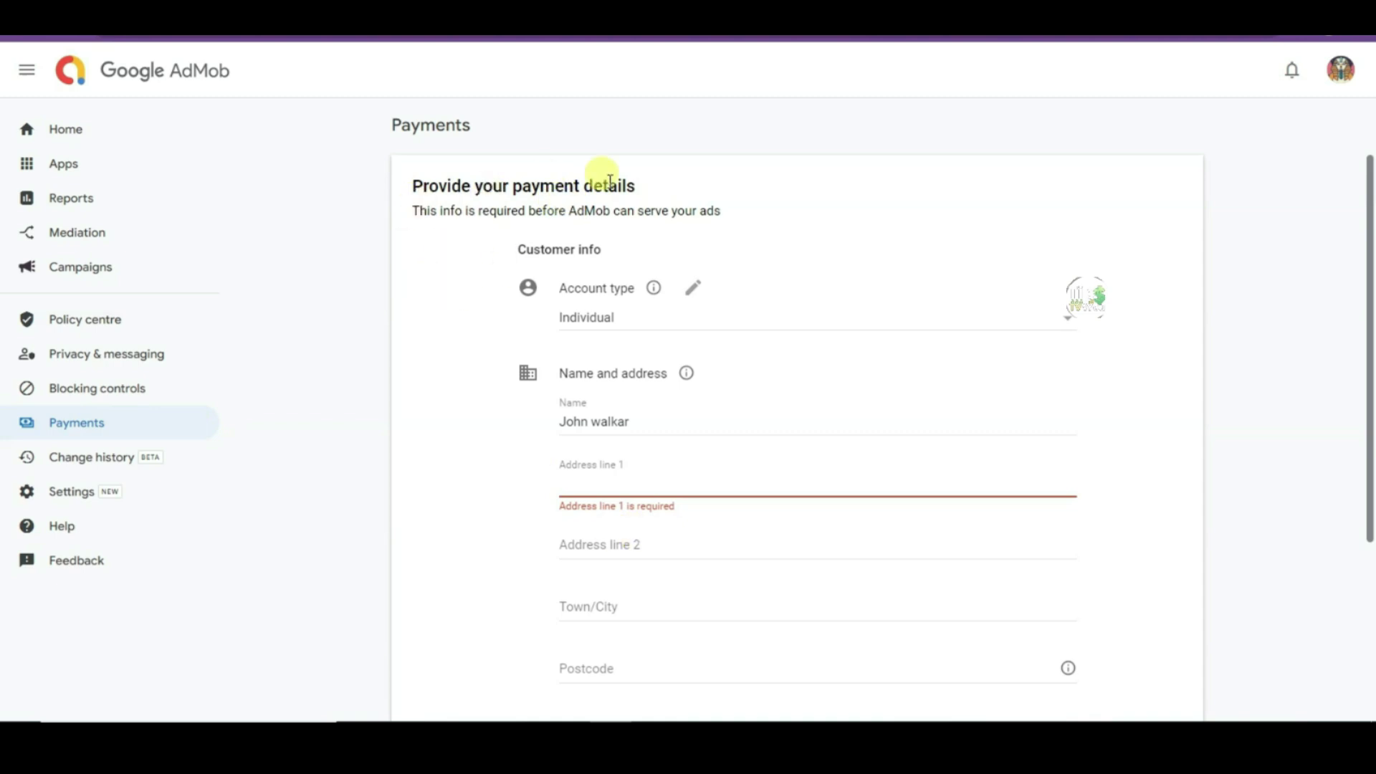
pyautogui.scroll(-3, 509, 516)
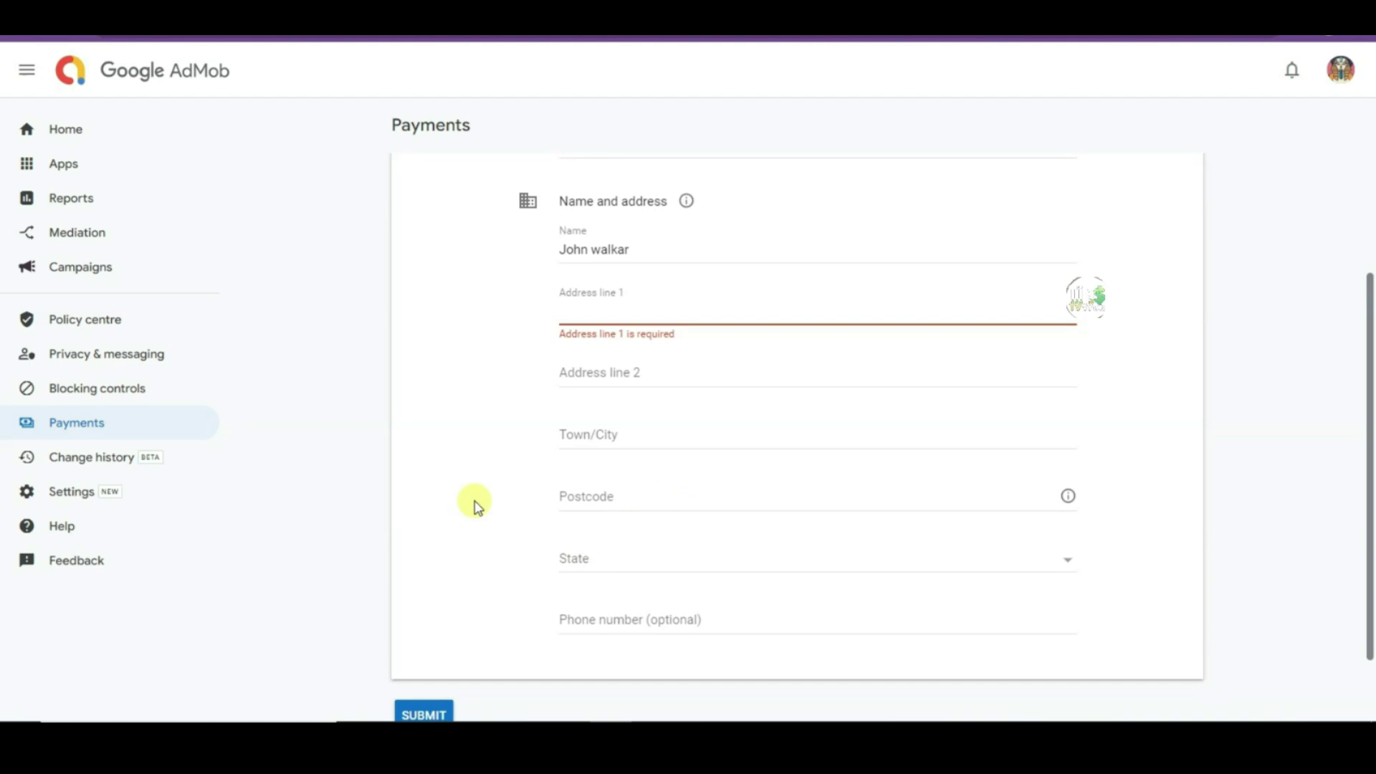
pyautogui.scroll(-2, 544, 523)
pyautogui.click(430, 629)
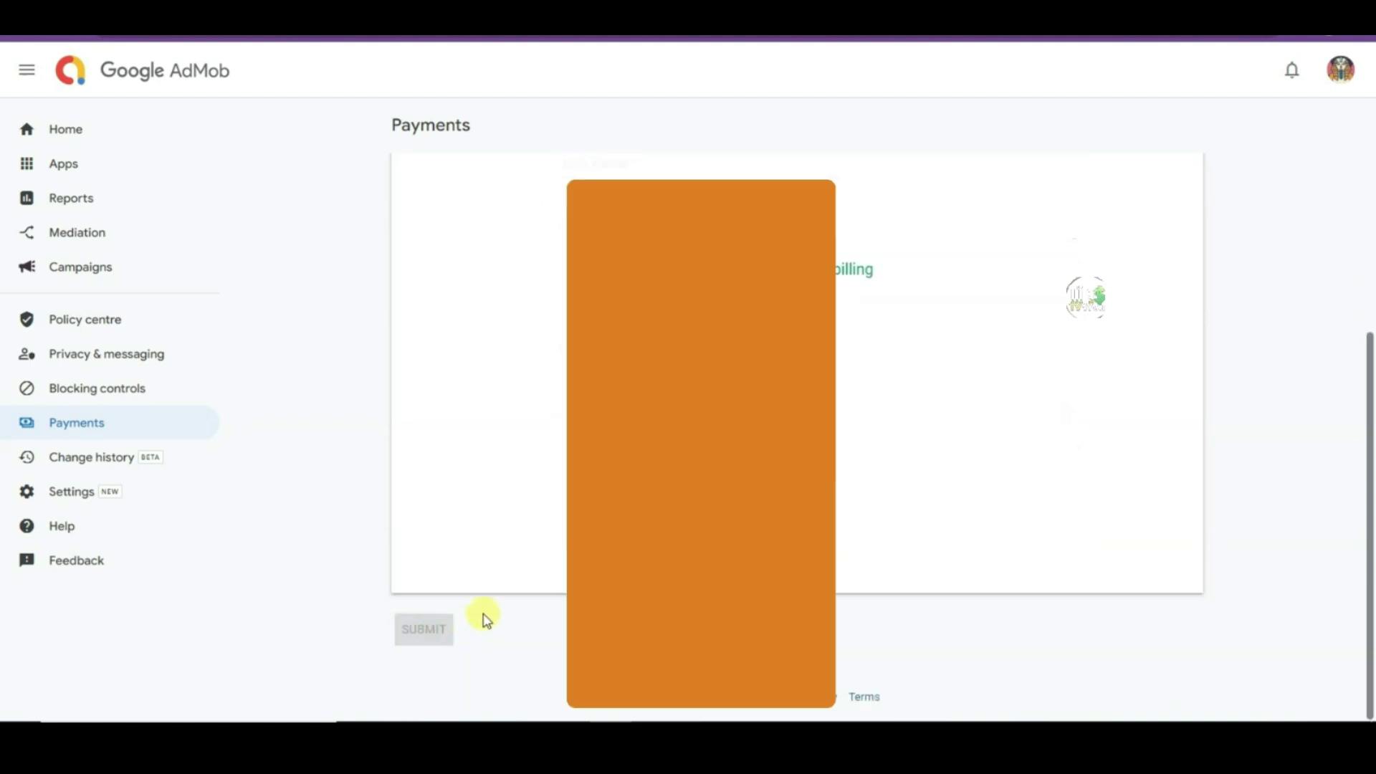
# Step: Check the payments overview and Home for the 'Your account is approved' message
pyautogui.click(1048, 414)
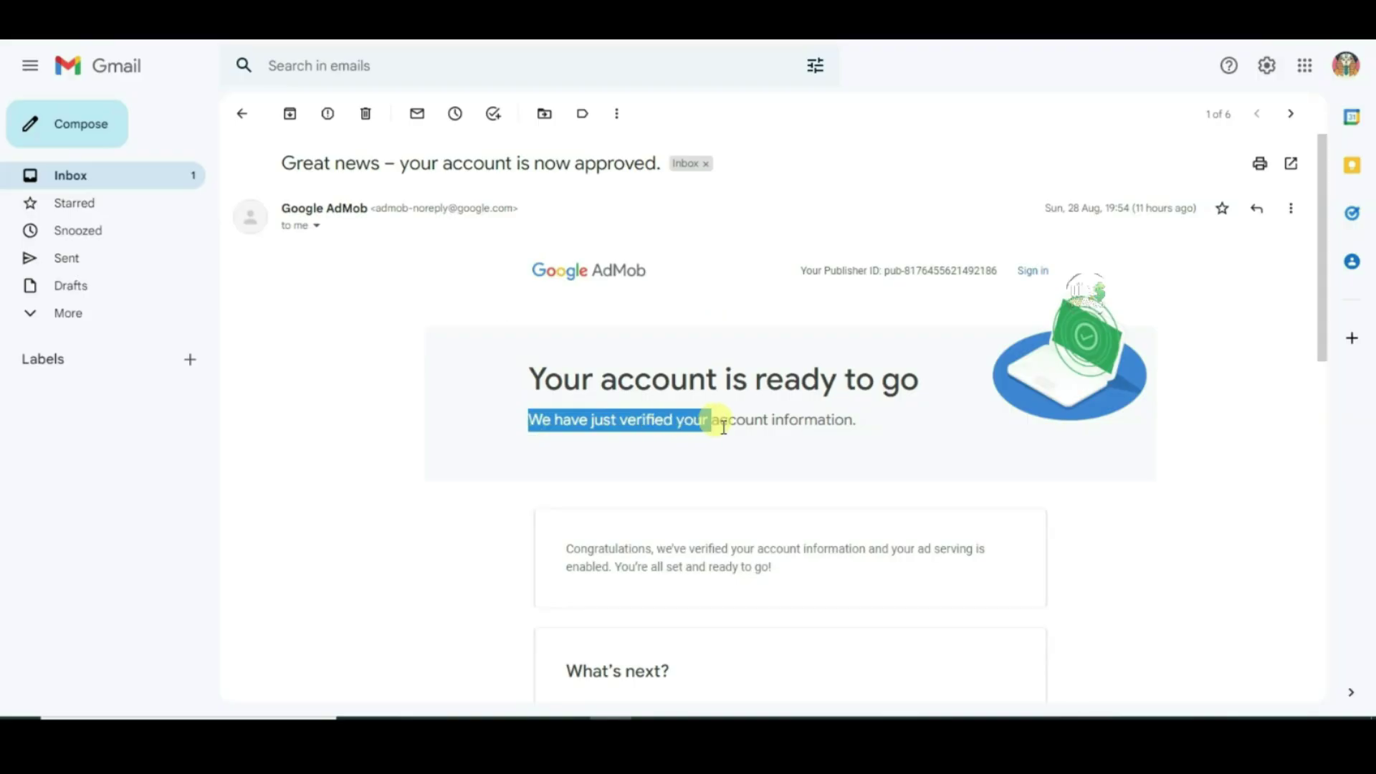
pyautogui.moveTo(724, 427); pyautogui.dragTo(823, 422)
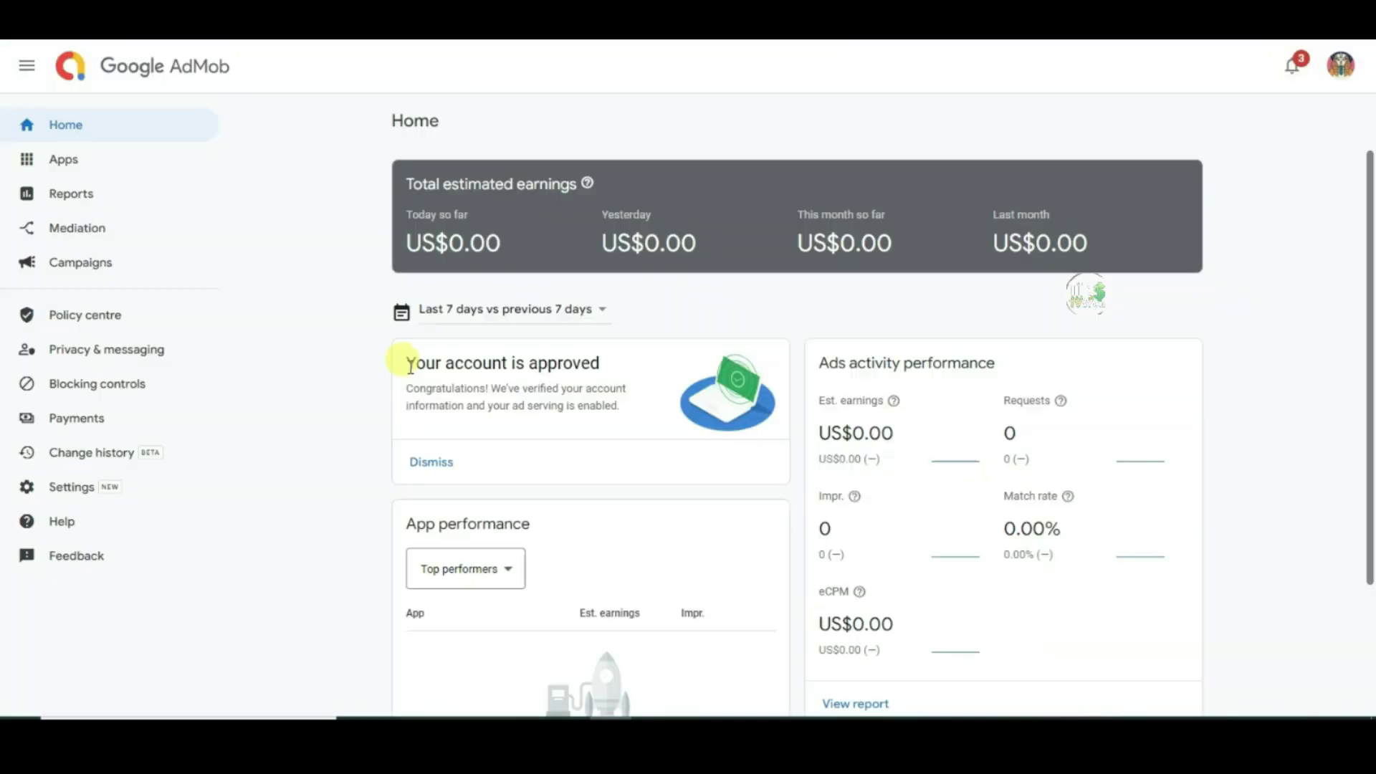
pyautogui.moveTo(403, 362); pyautogui.dragTo(605, 364)
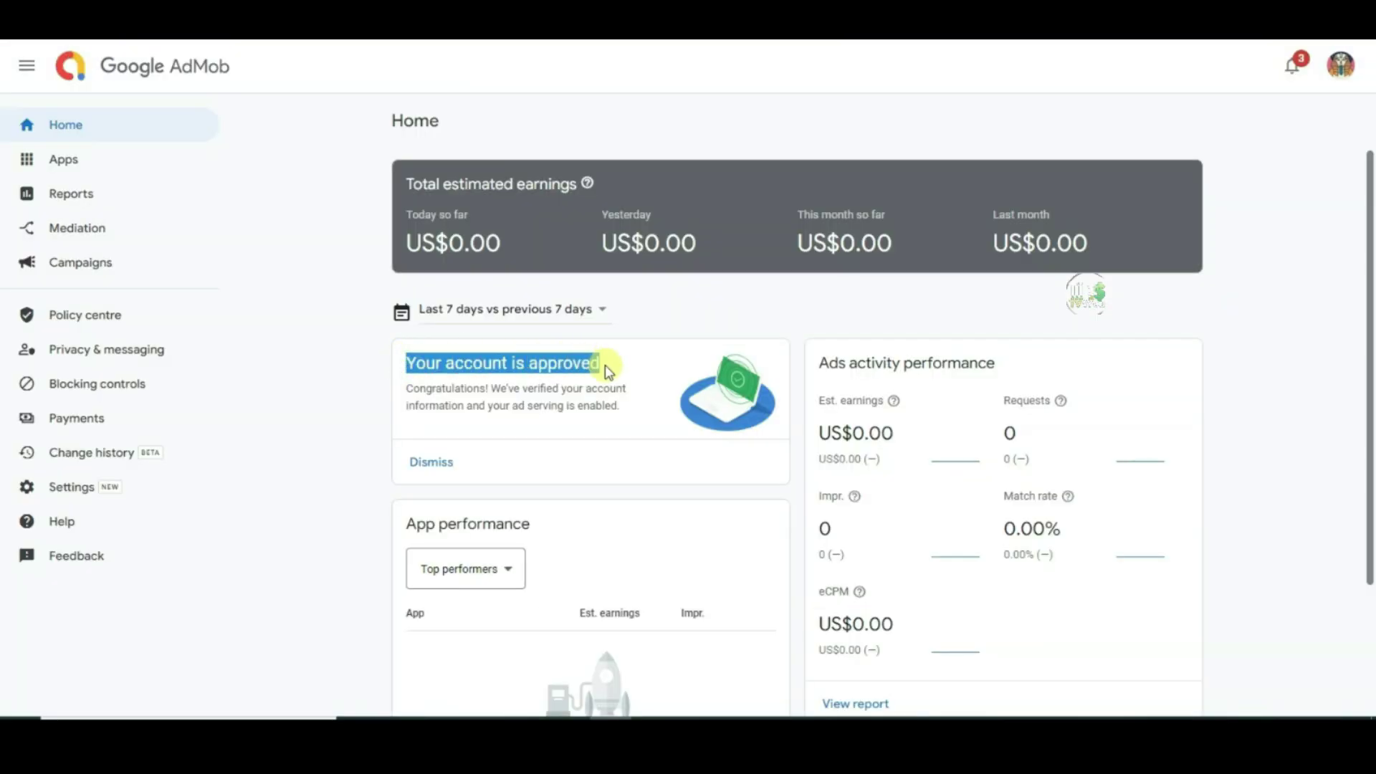
pyautogui.click(470, 403)
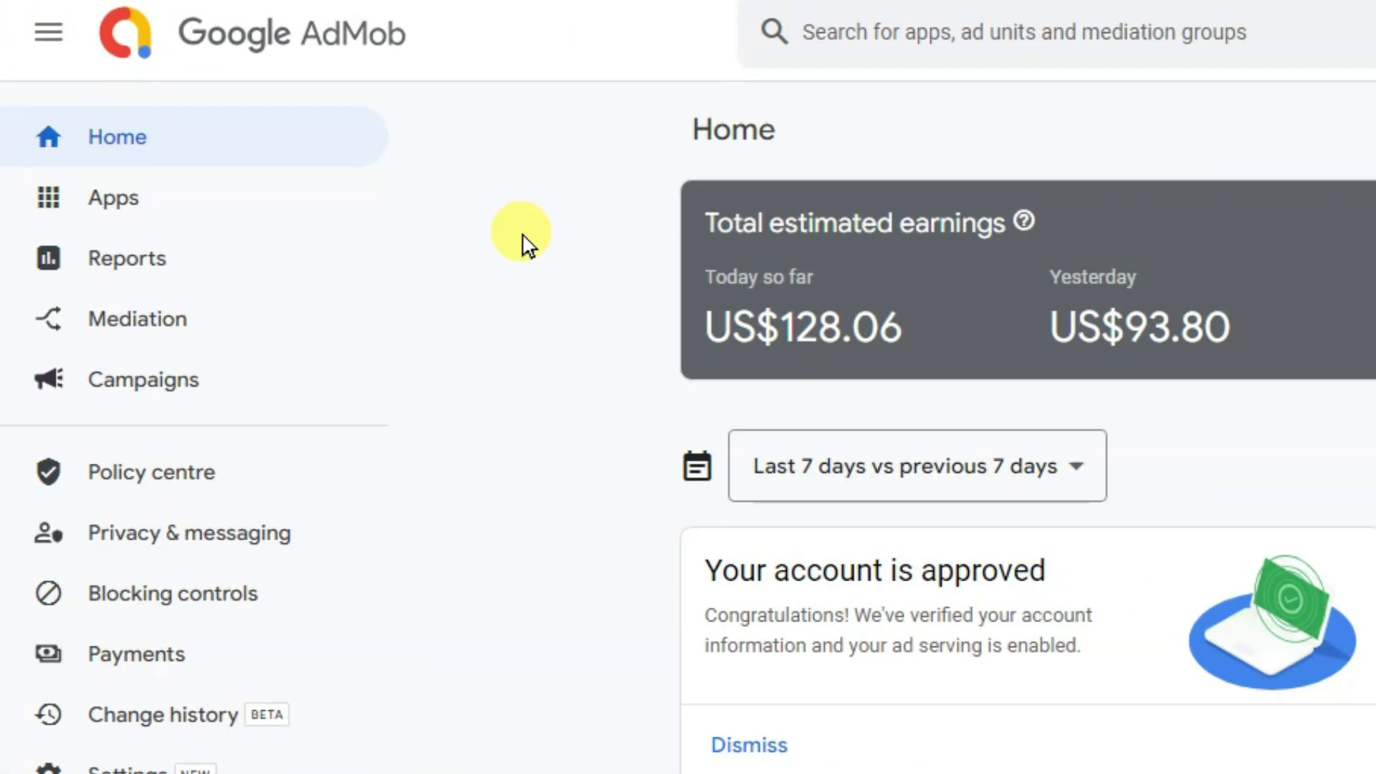
# Step: Add an Android app named 'Math vs bat' that isn't listed on an app store
pyautogui.click(288, 218)
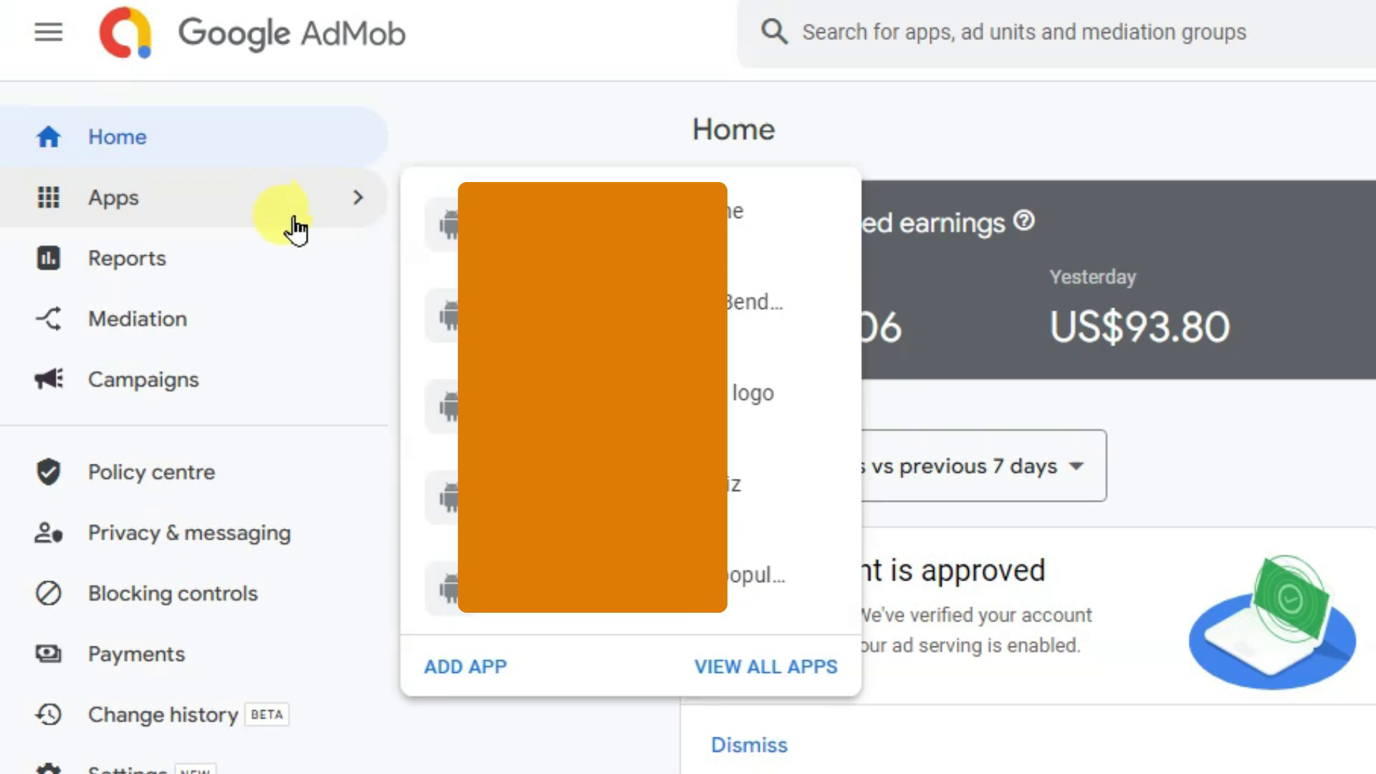
pyautogui.click(507, 681)
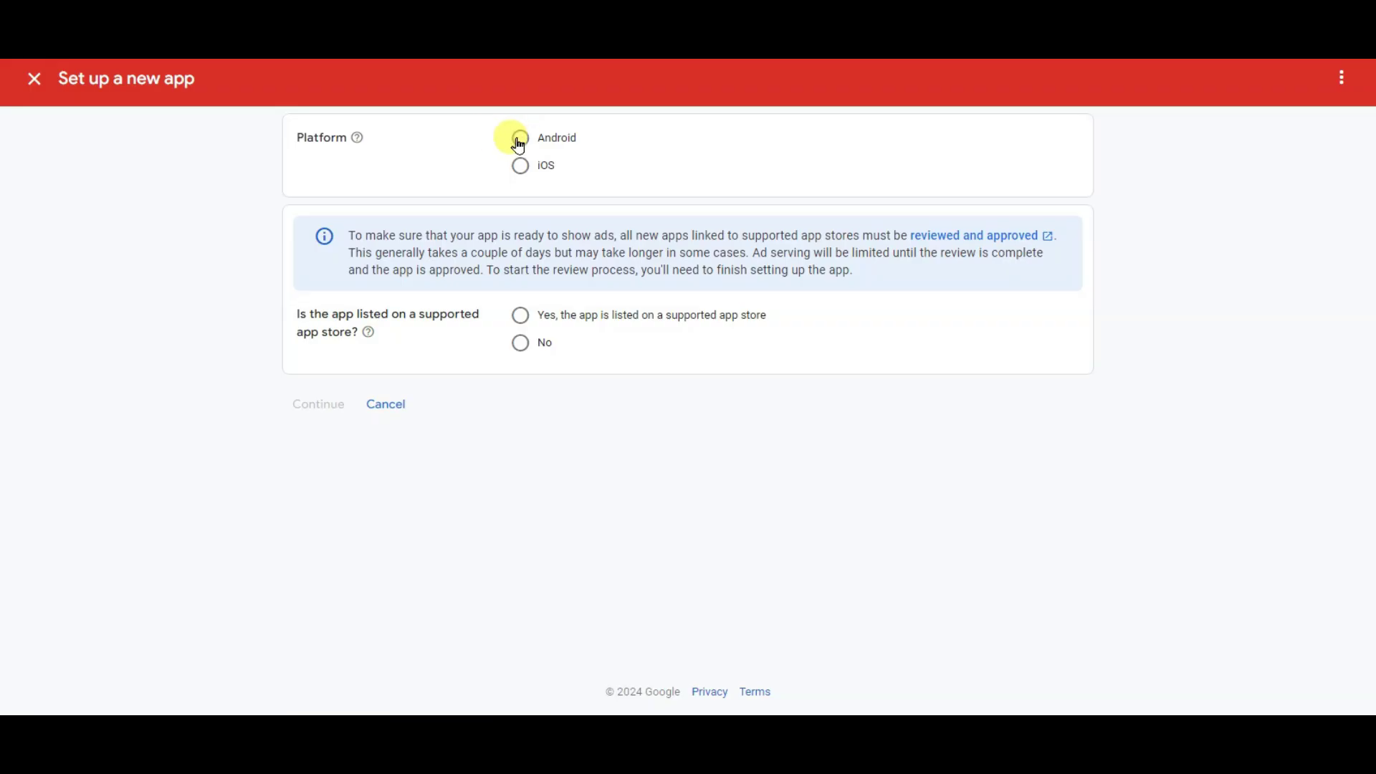
pyautogui.click(519, 139)
pyautogui.click(519, 344)
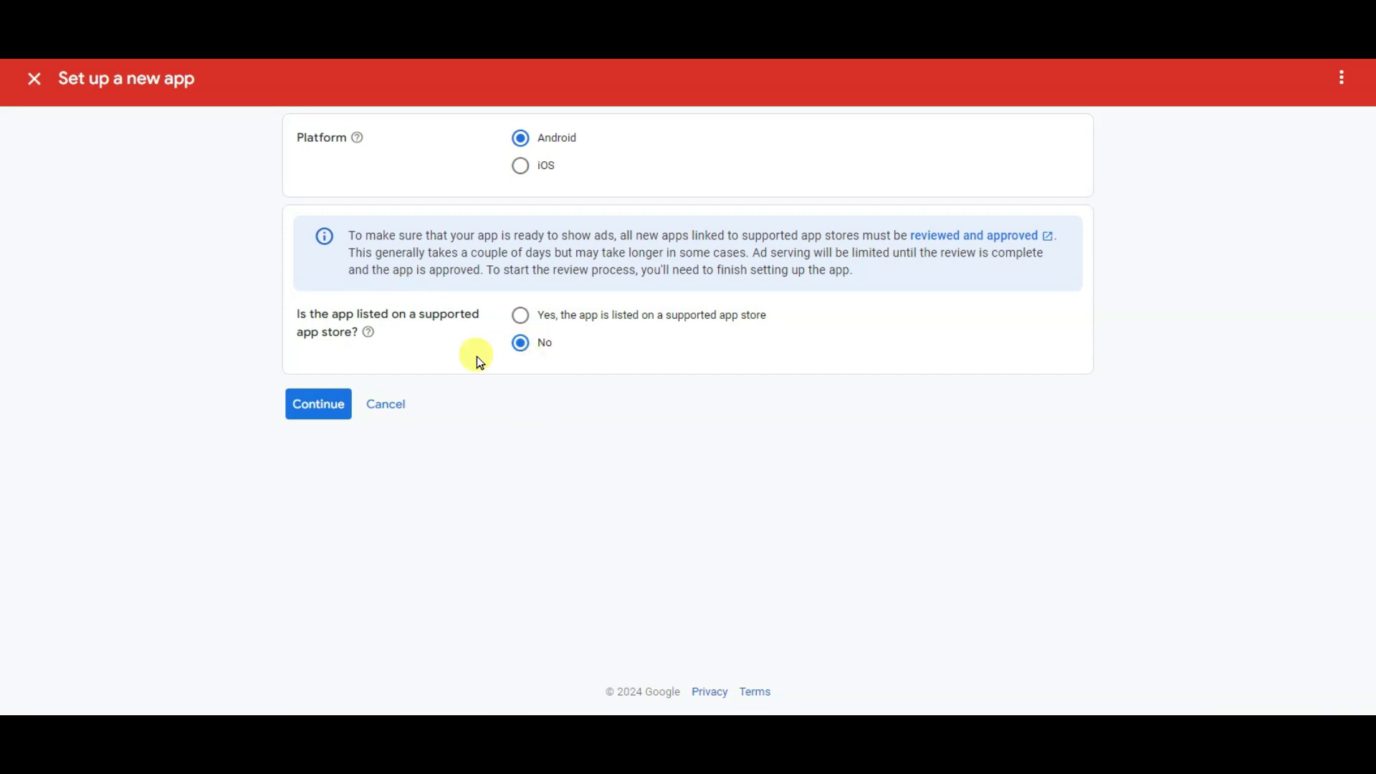
pyautogui.click(289, 407)
pyautogui.click(537, 218)
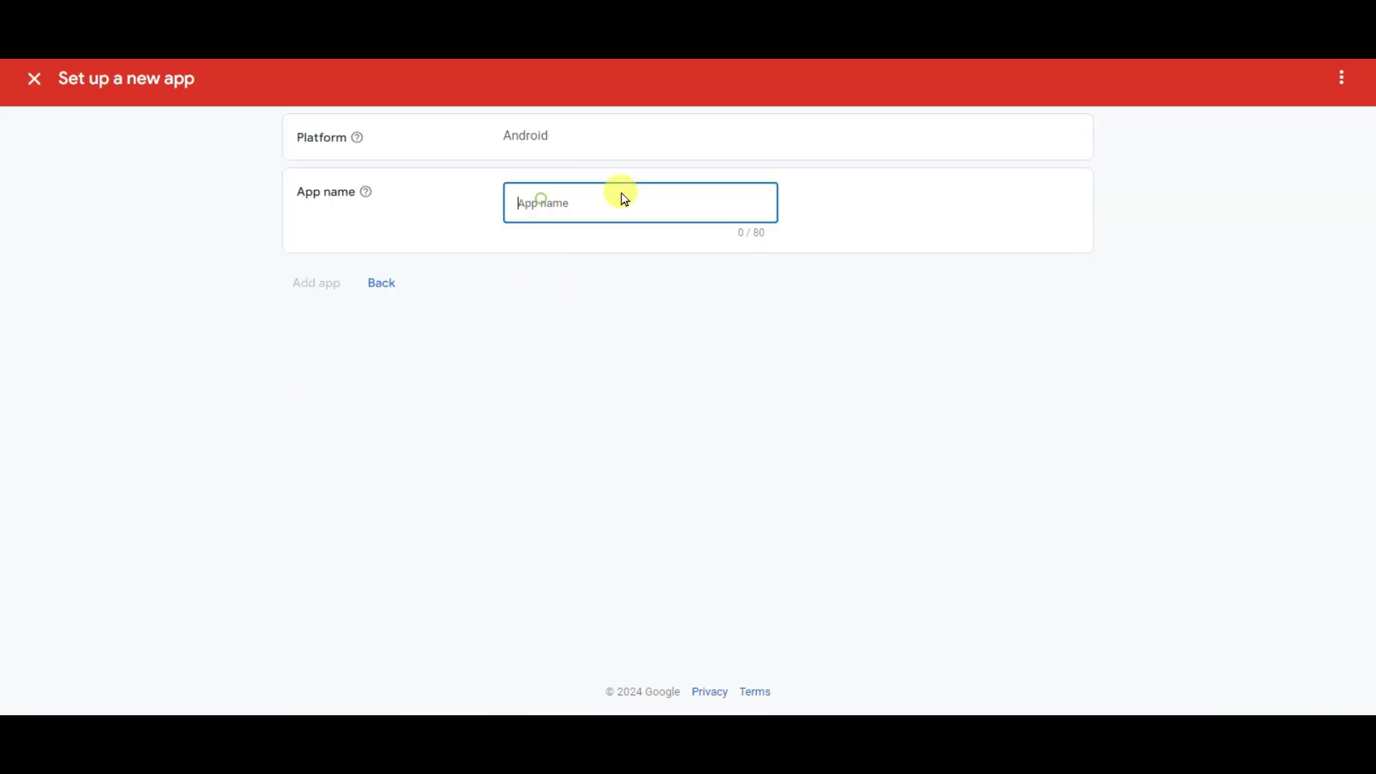
pyautogui.write('Math vs bat')
pyautogui.click(291, 297)
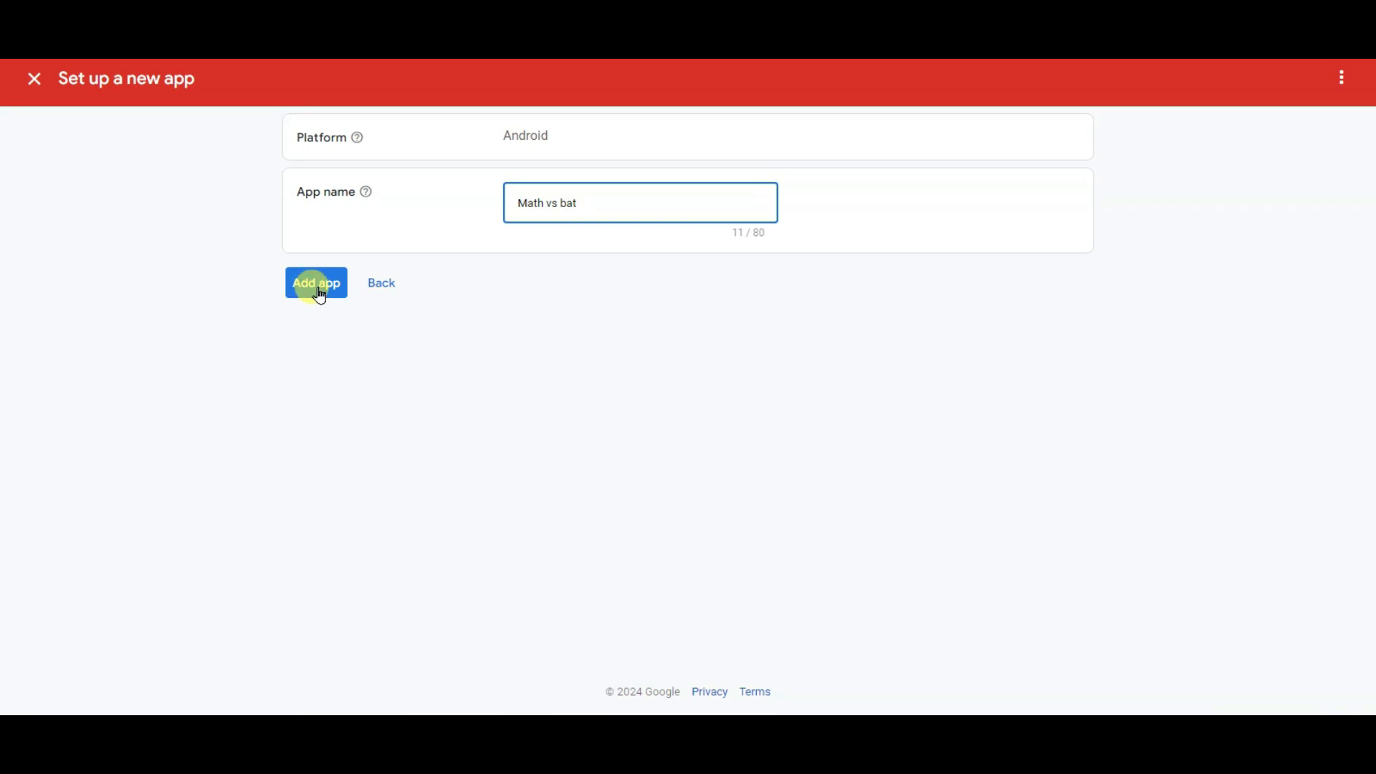
# Step: Create a Banner ad unit named 'Banner unit for math vs bat' and copy the app's AdMob ID
pyautogui.click(301, 359)
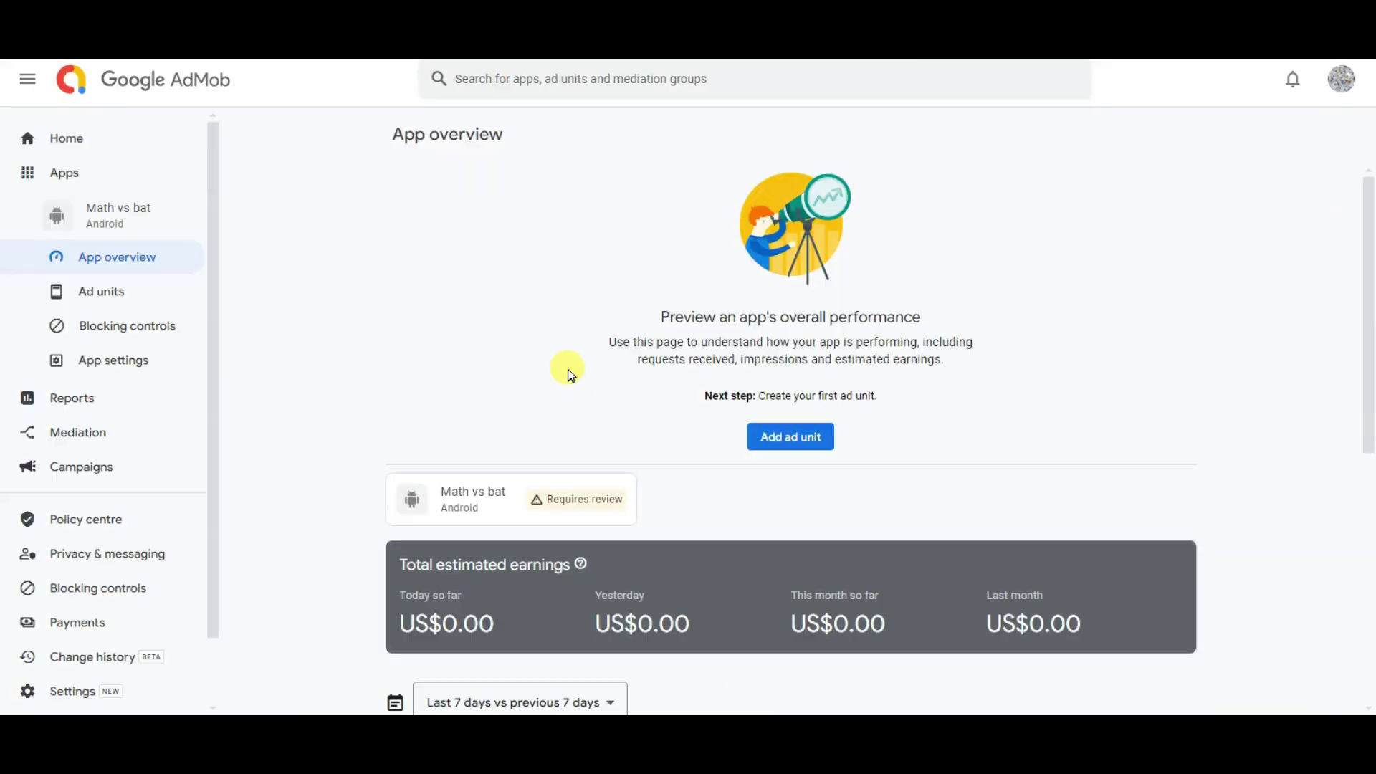
pyautogui.scroll(-1, 645, 329)
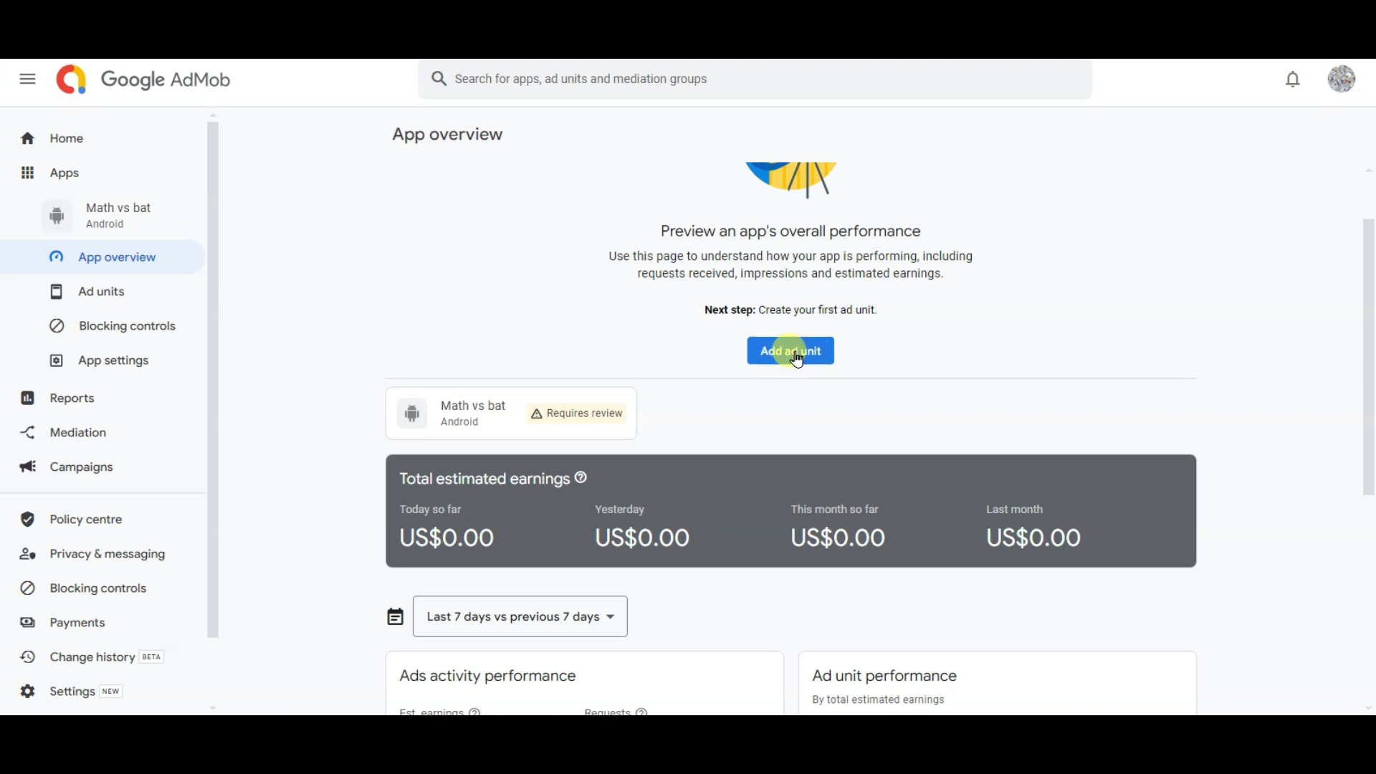
pyautogui.click(787, 367)
pyautogui.click(136, 523)
pyautogui.click(604, 347)
pyautogui.write('Banner unit for math vs bat')
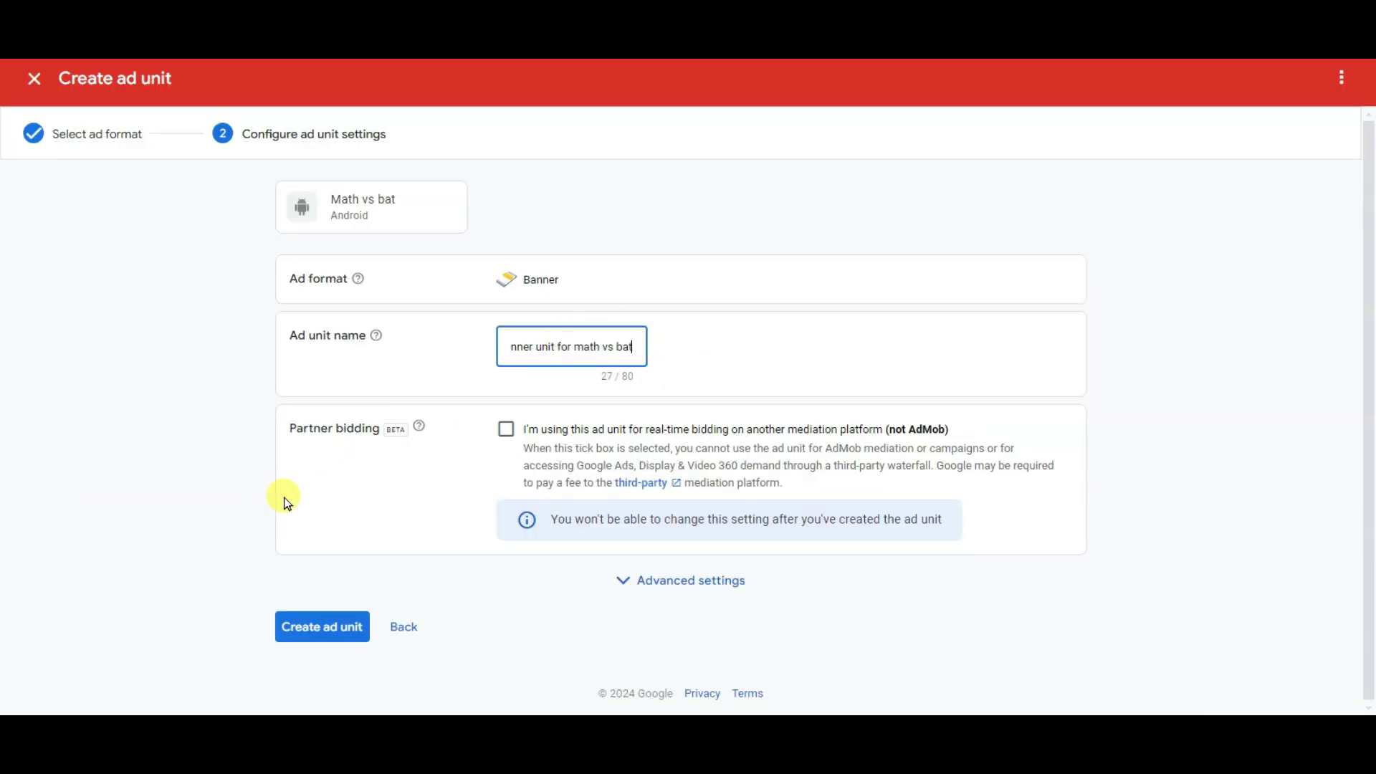
pyautogui.click(329, 638)
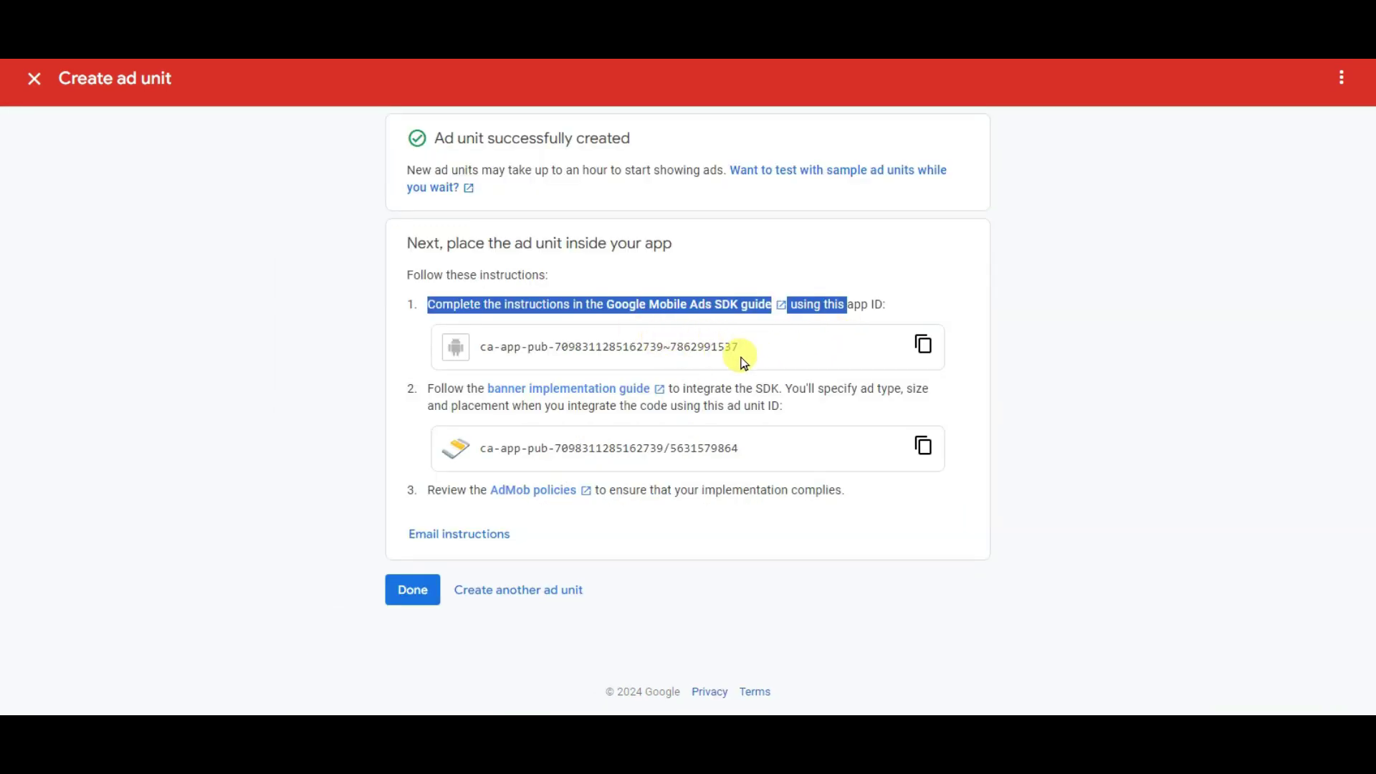
pyautogui.moveTo(752, 457); pyautogui.dragTo(477, 446)
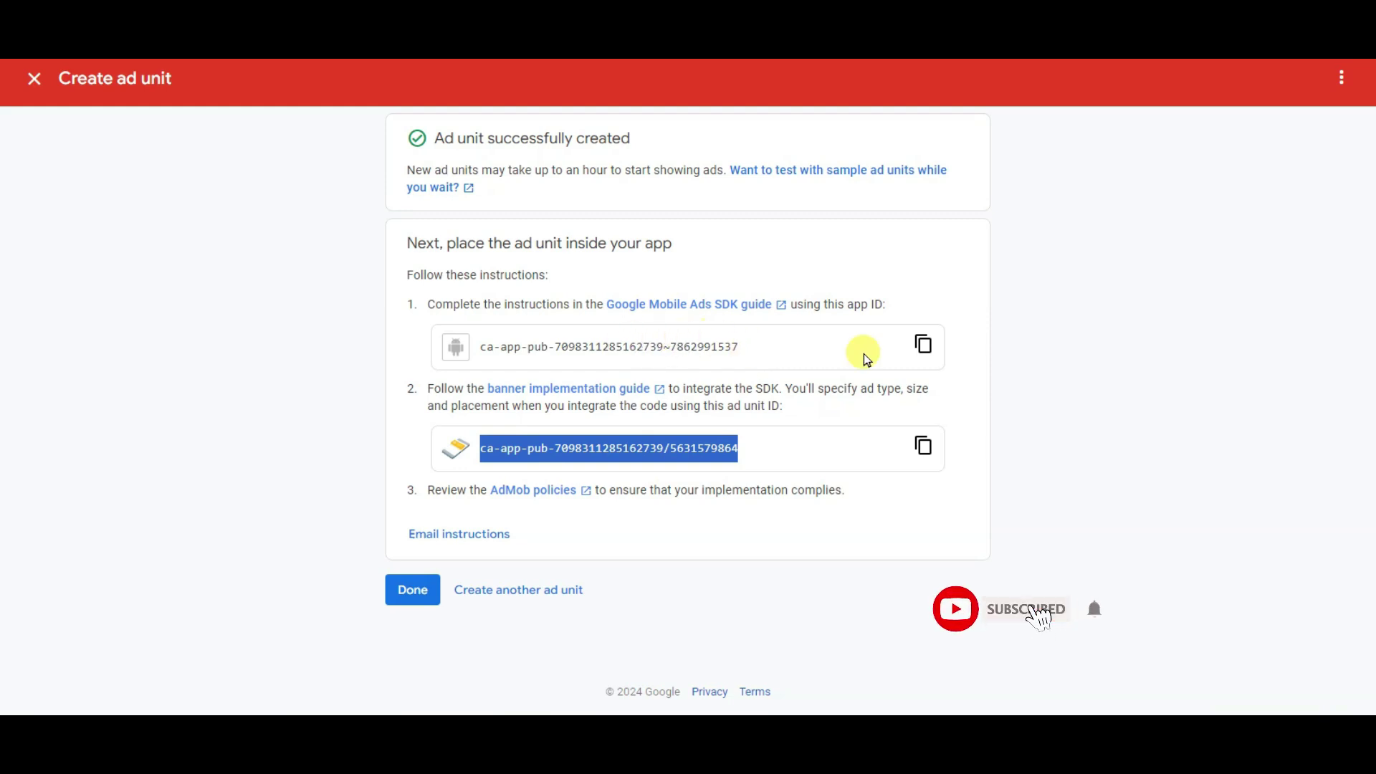
pyautogui.click(923, 345)
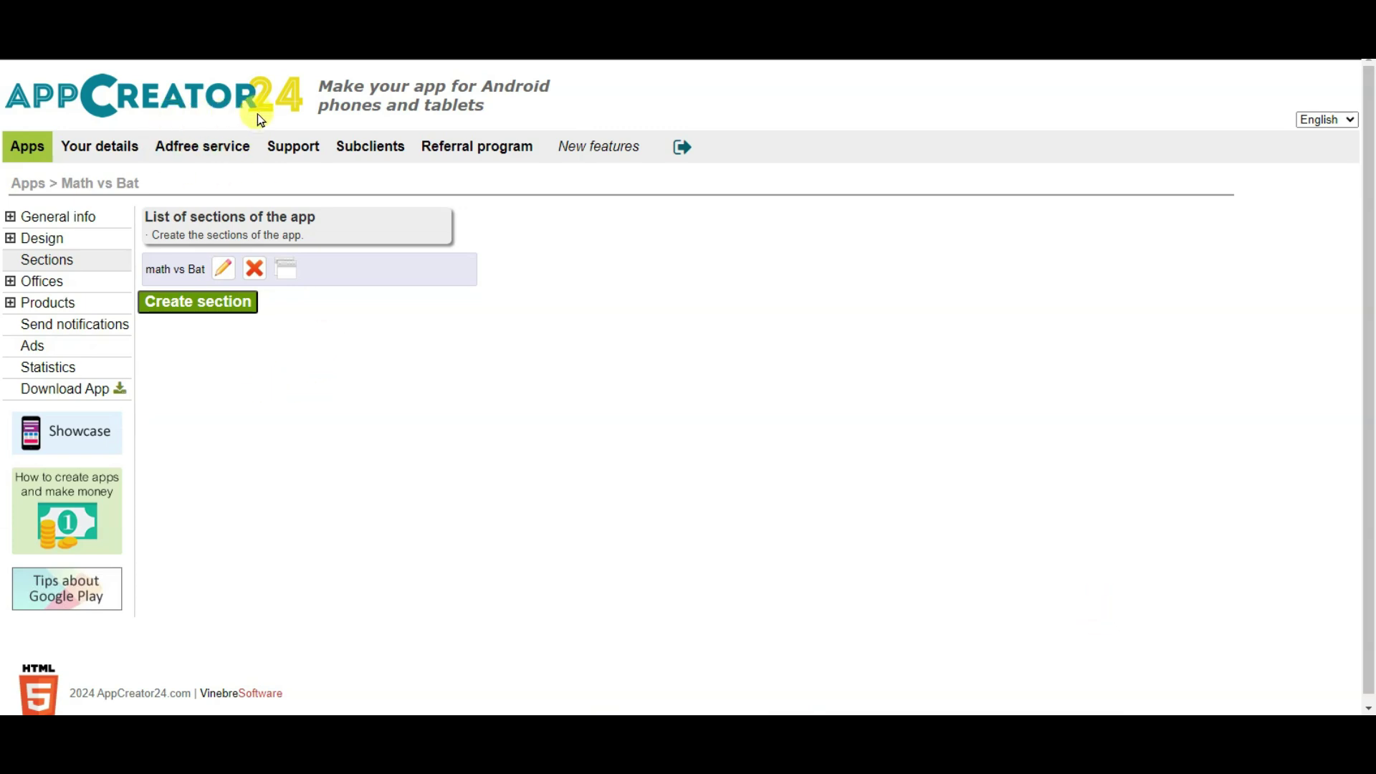
# Step: Paste the copied AdMob App ID into Math vs Bat's Name and icon settings and save
pyautogui.click(77, 223)
pyautogui.click(97, 247)
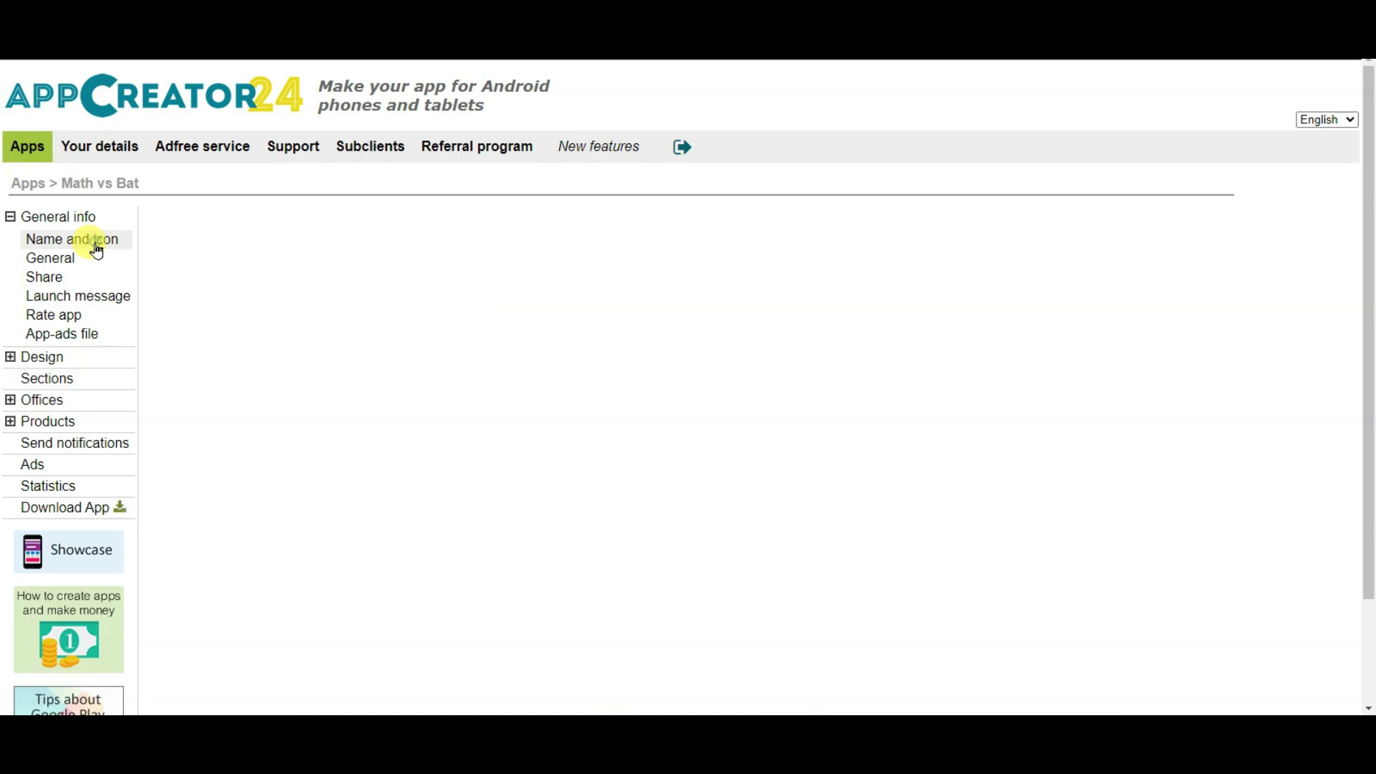
pyautogui.scroll(-6, 686, 369)
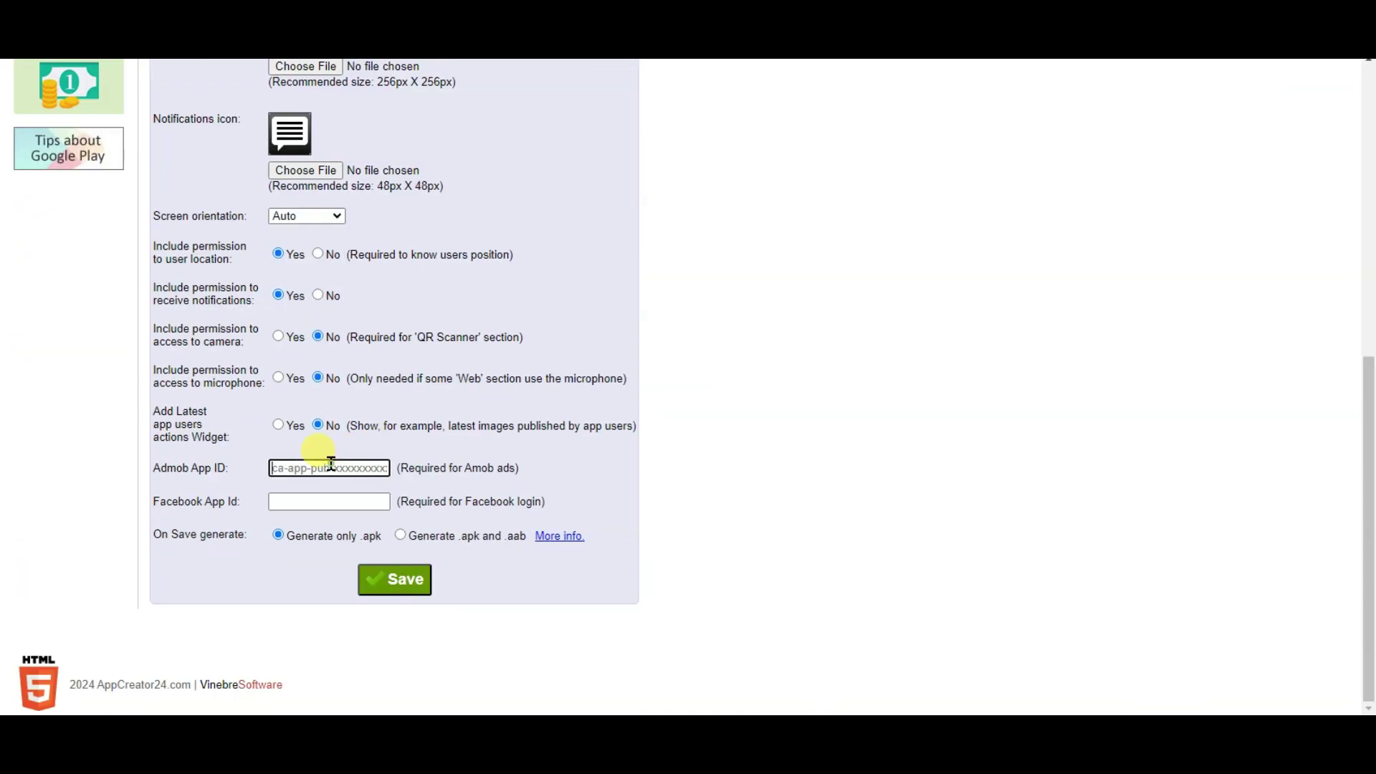
pyautogui.rightClick(337, 463)
pyautogui.click(373, 244)
pyautogui.click(403, 586)
pyautogui.click(358, 390)
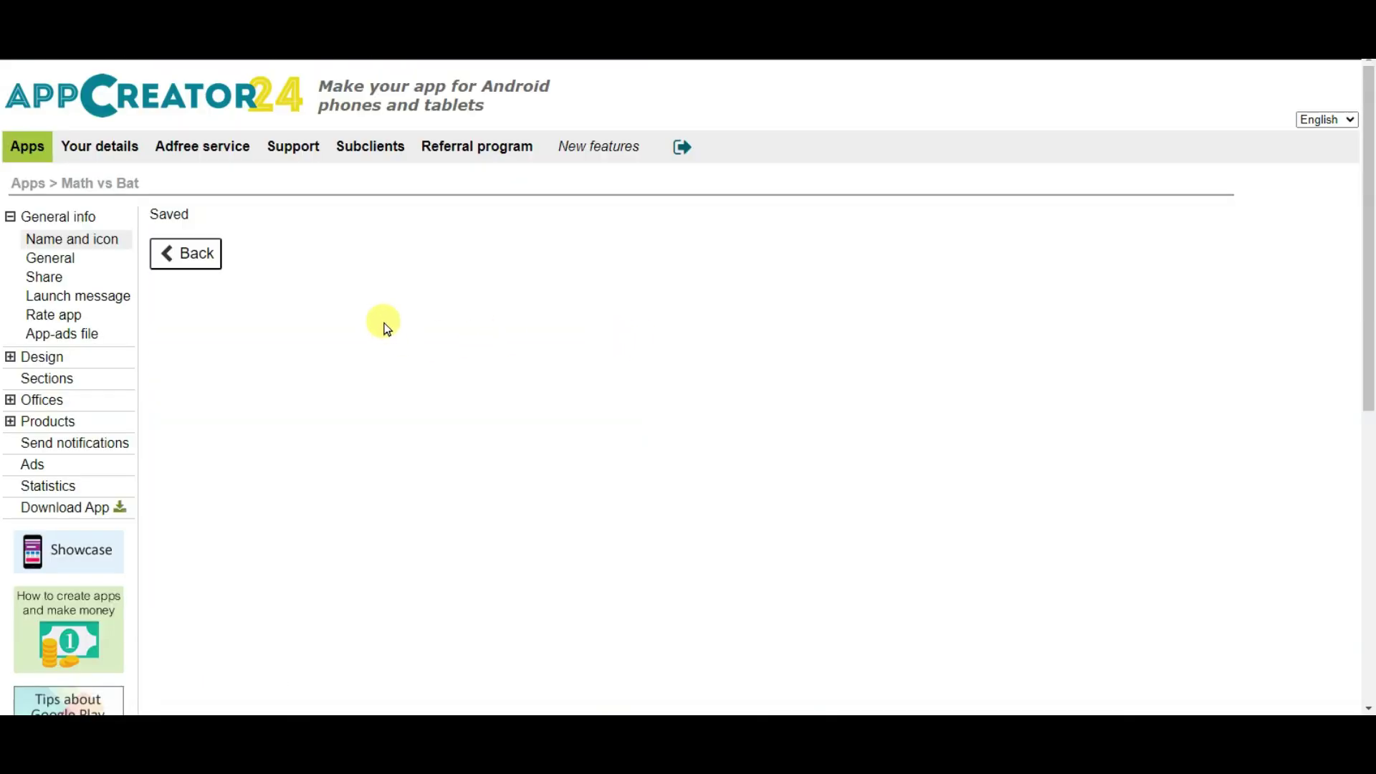
# Step: Paste the banner unit's ID into the BANNER ads Admob Ad unit ID field, then return to AdMob's ad units list
pyautogui.click(48, 471)
pyautogui.moveTo(209, 316); pyautogui.dragTo(224, 314)
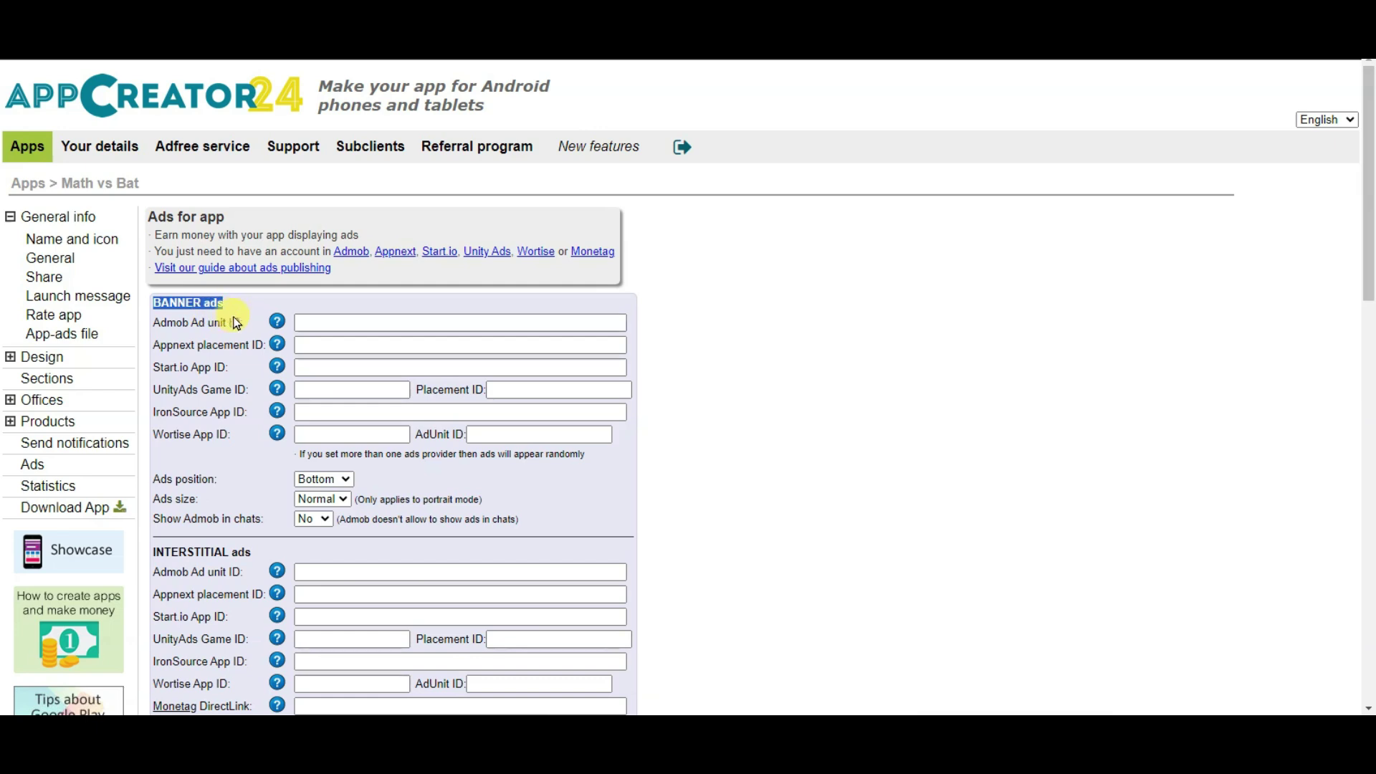
pyautogui.click(316, 322)
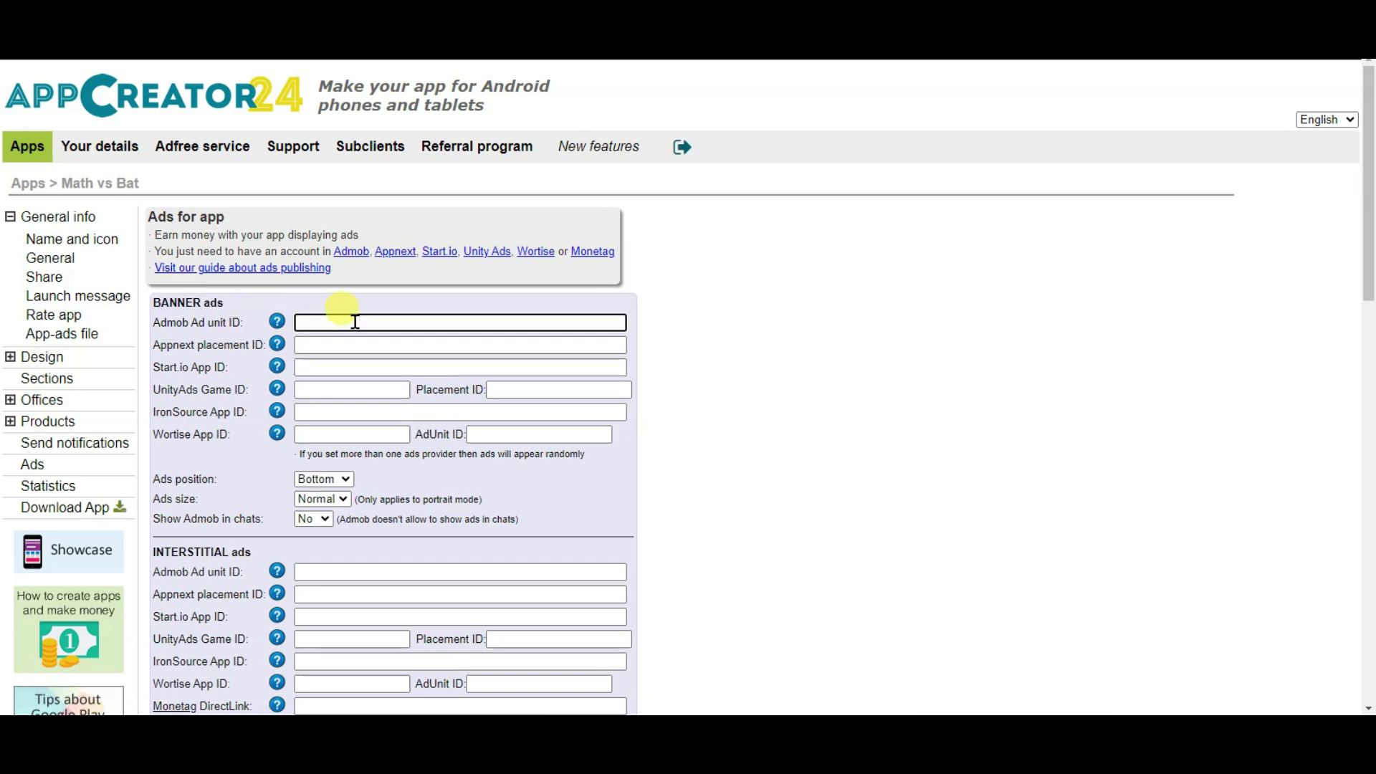
pyautogui.hotkey('ctrl', 'Tab')
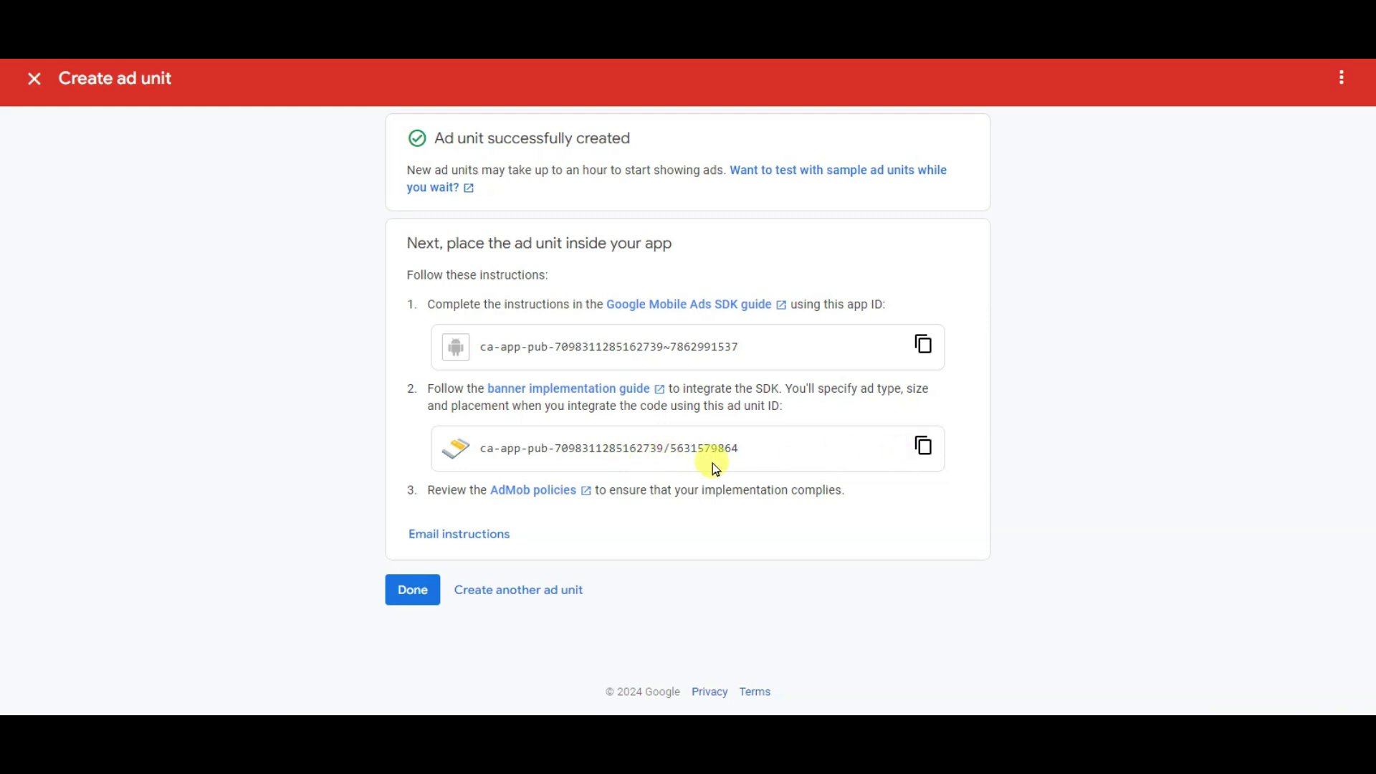
pyautogui.hotkey('ctrl', 'Tab')
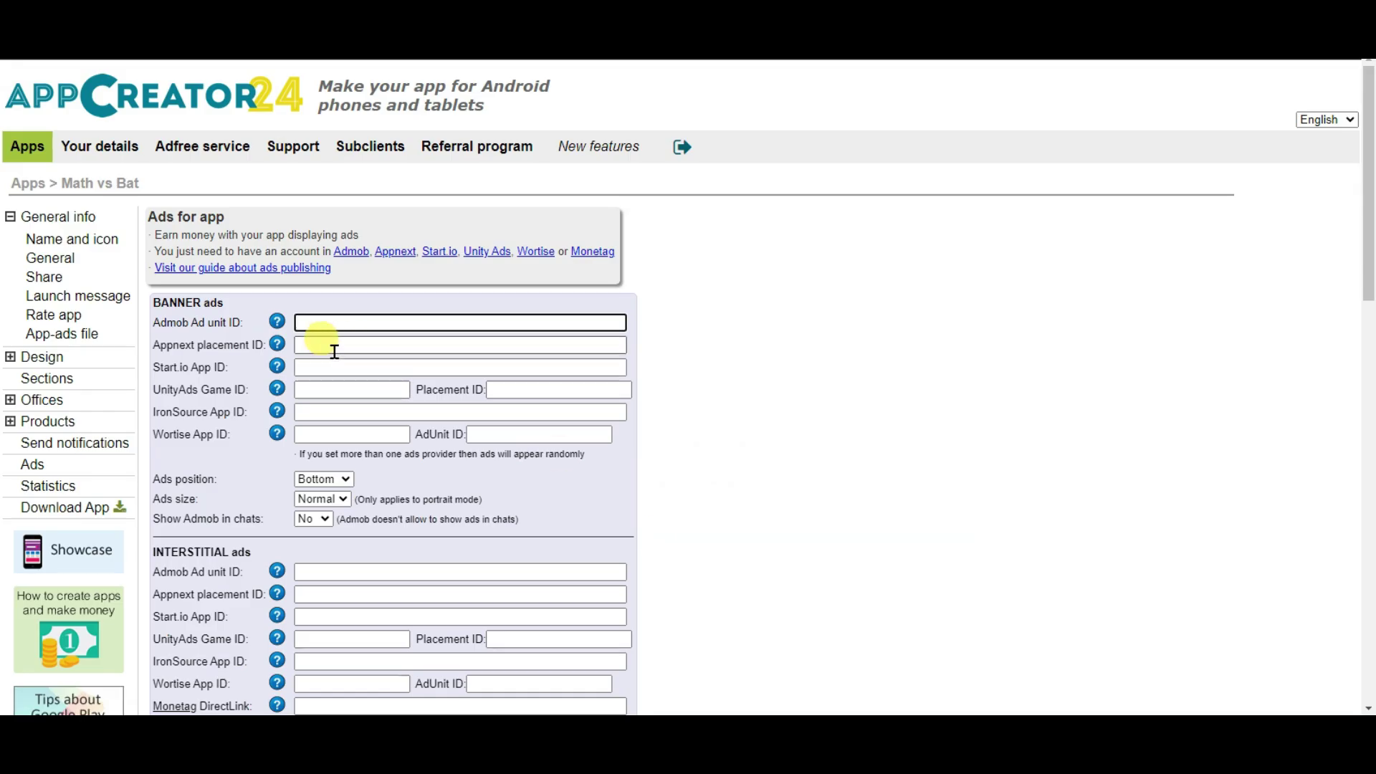
pyautogui.rightClick(334, 324)
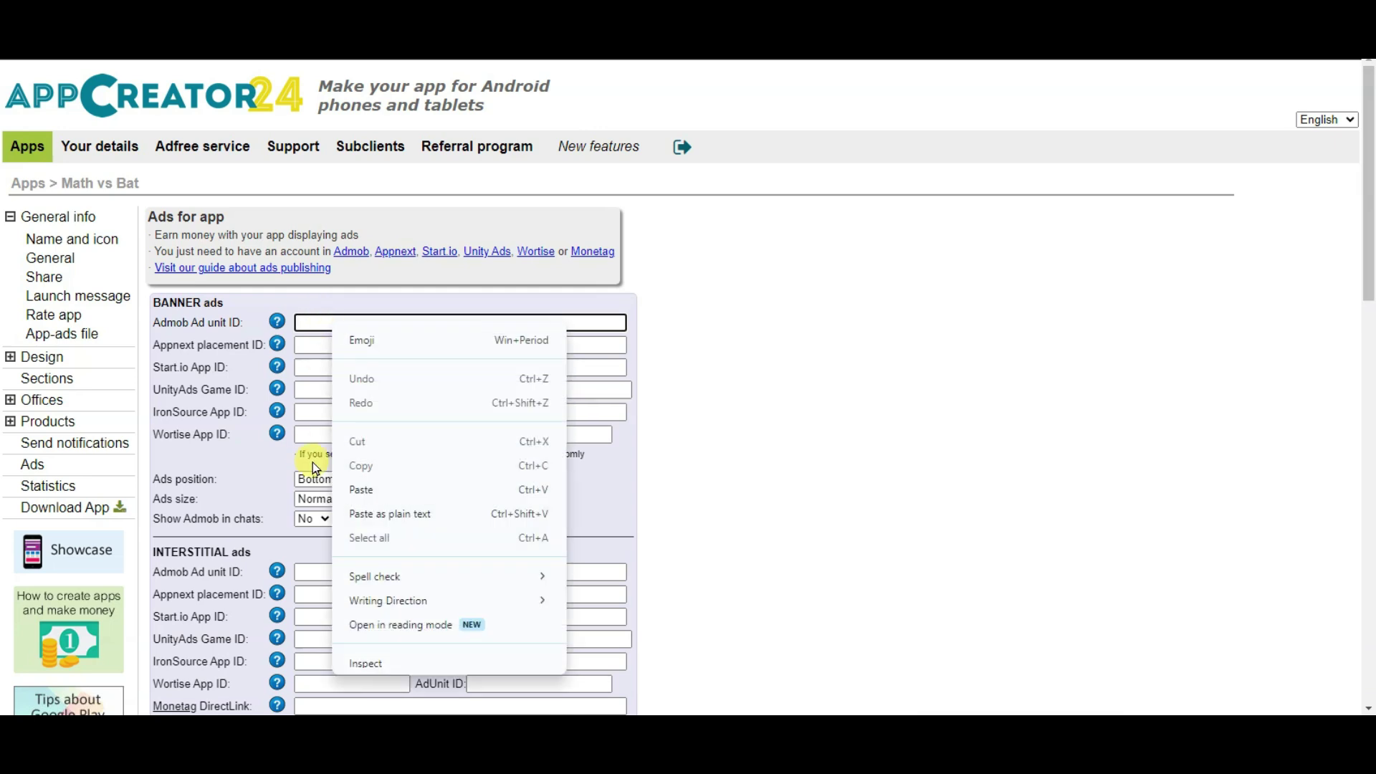
pyautogui.click(365, 490)
pyautogui.scroll(-4, 717, 384)
pyautogui.moveTo(153, 294); pyautogui.dragTo(236, 315)
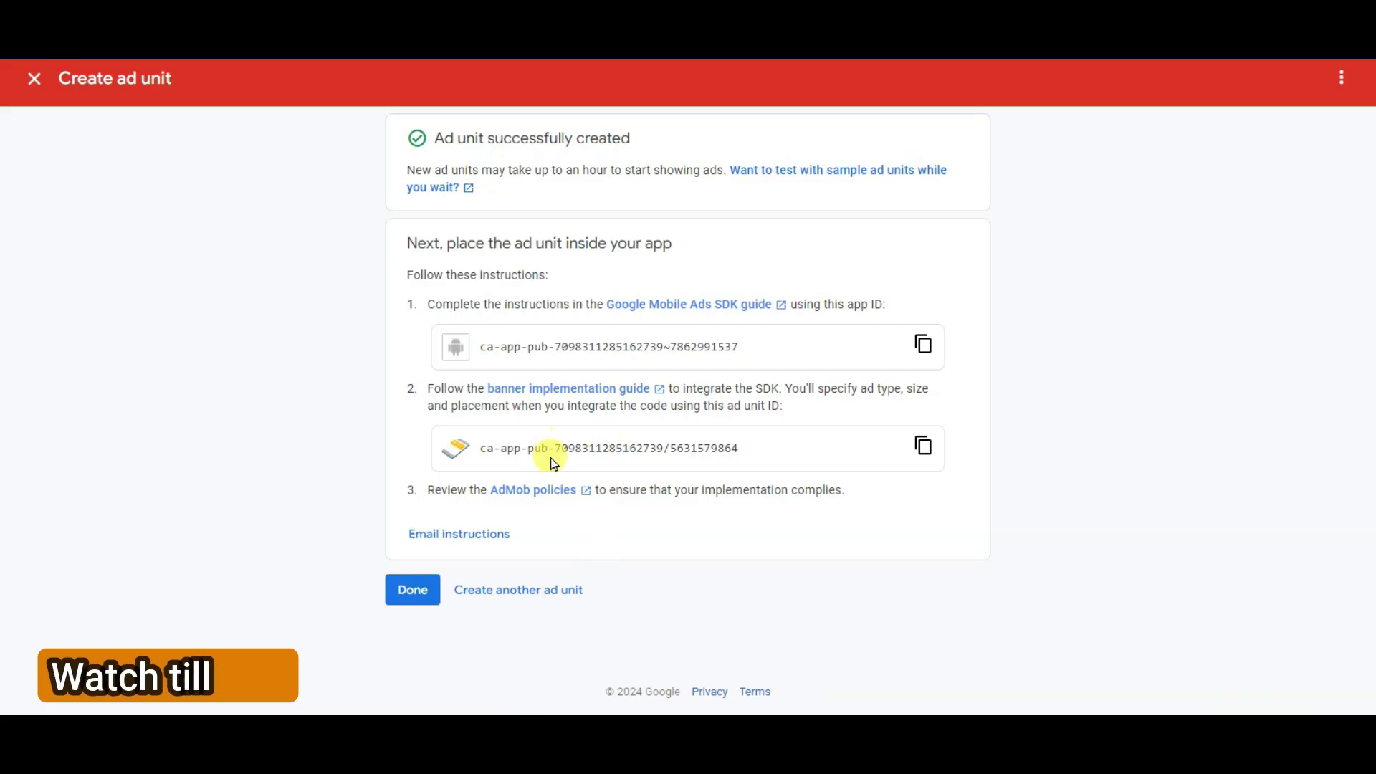
pyautogui.click(410, 592)
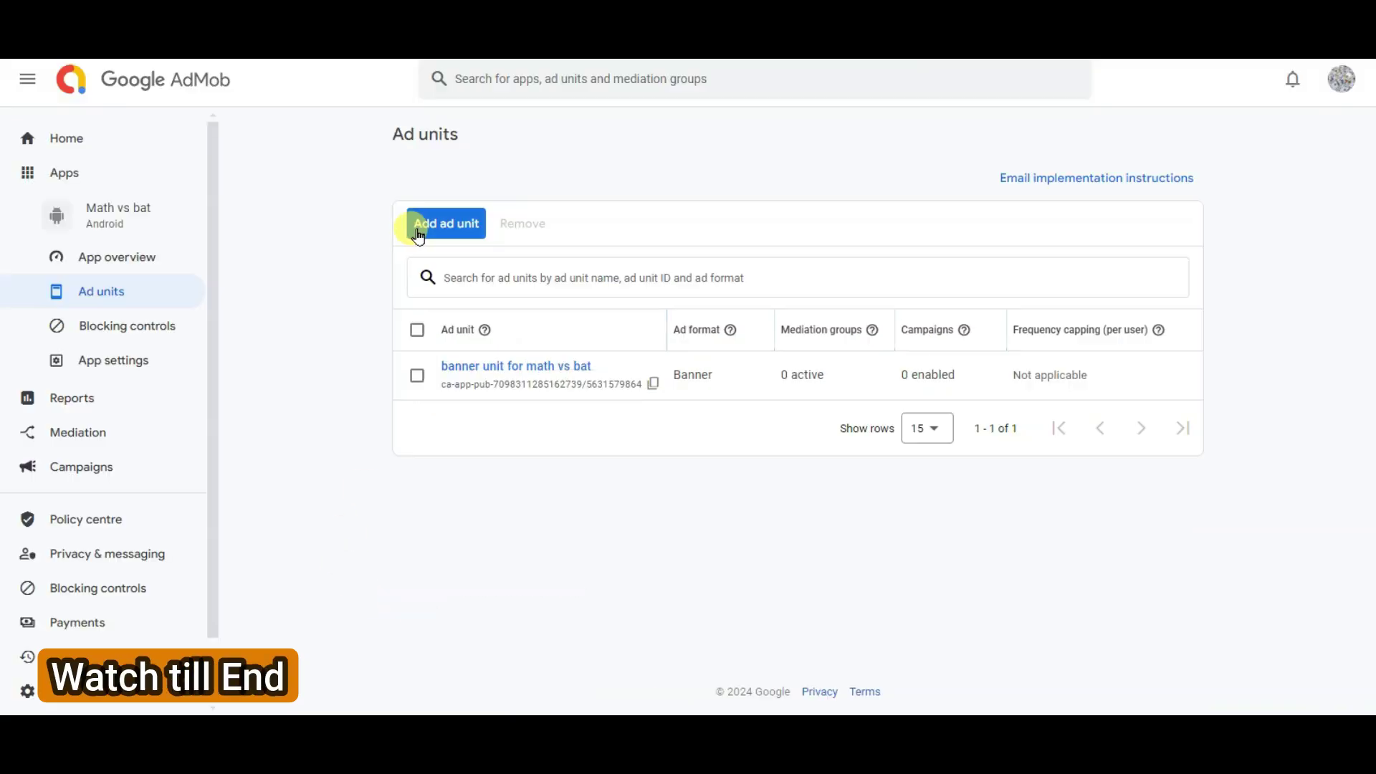
# Step: Create an Interstitial ad unit named 'ins ads for math vs bat' and copy its ad unit ID
pyautogui.click(443, 238)
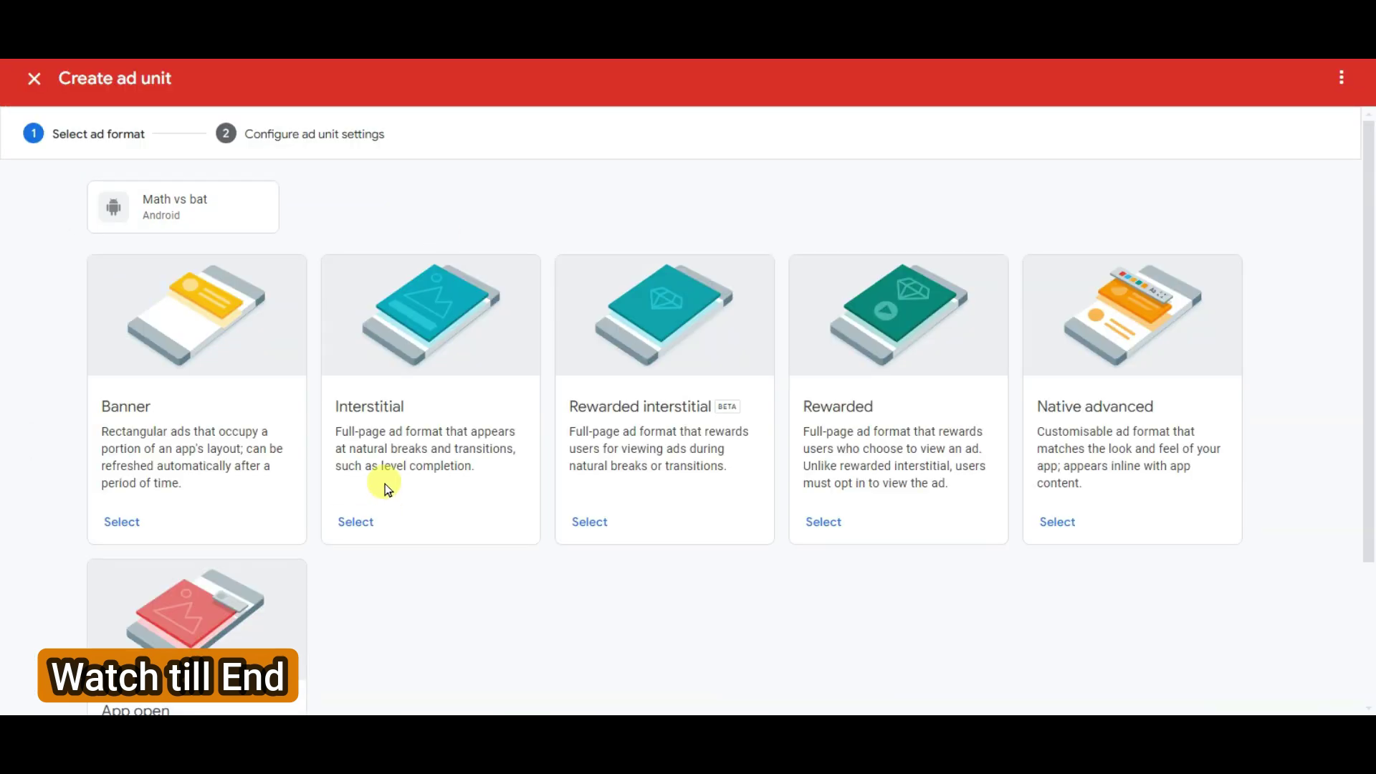
pyautogui.moveTo(334, 410); pyautogui.dragTo(403, 410)
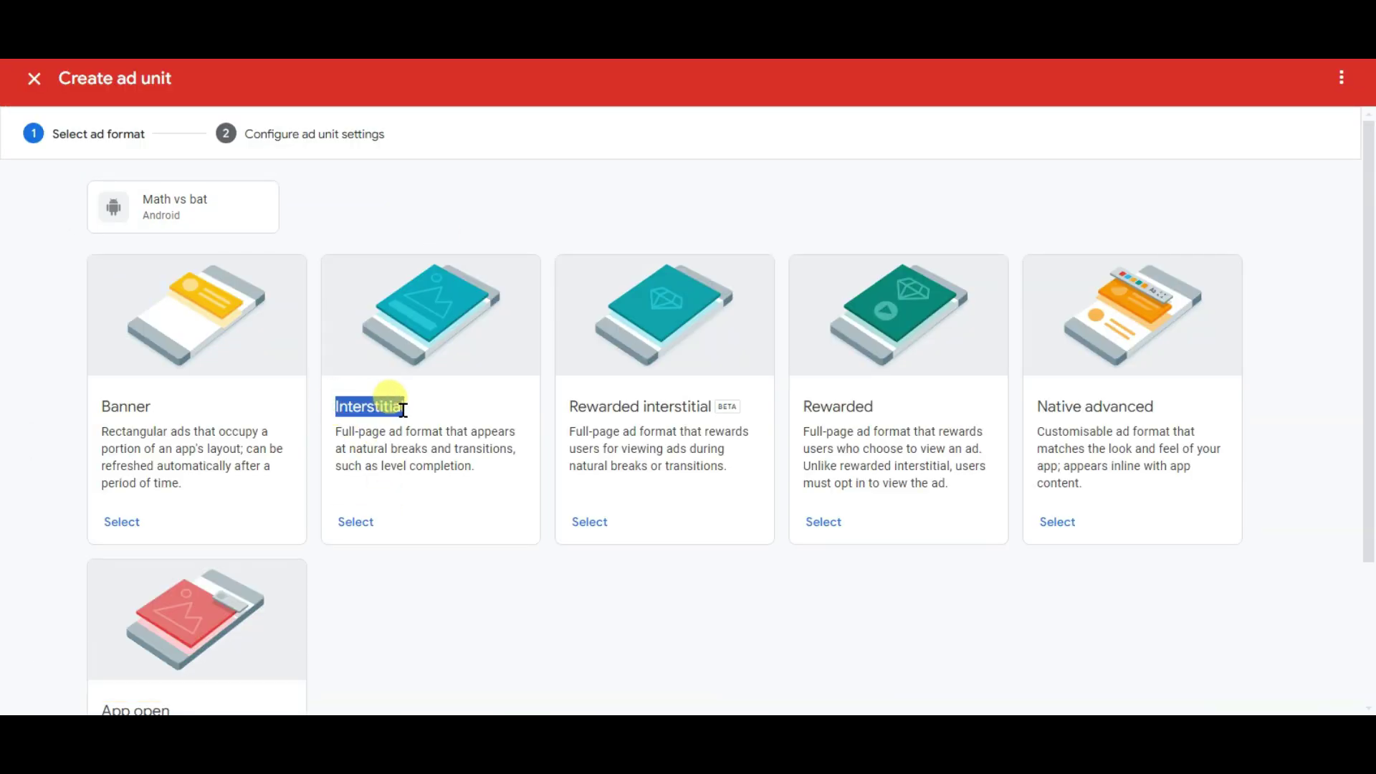
pyautogui.click(362, 523)
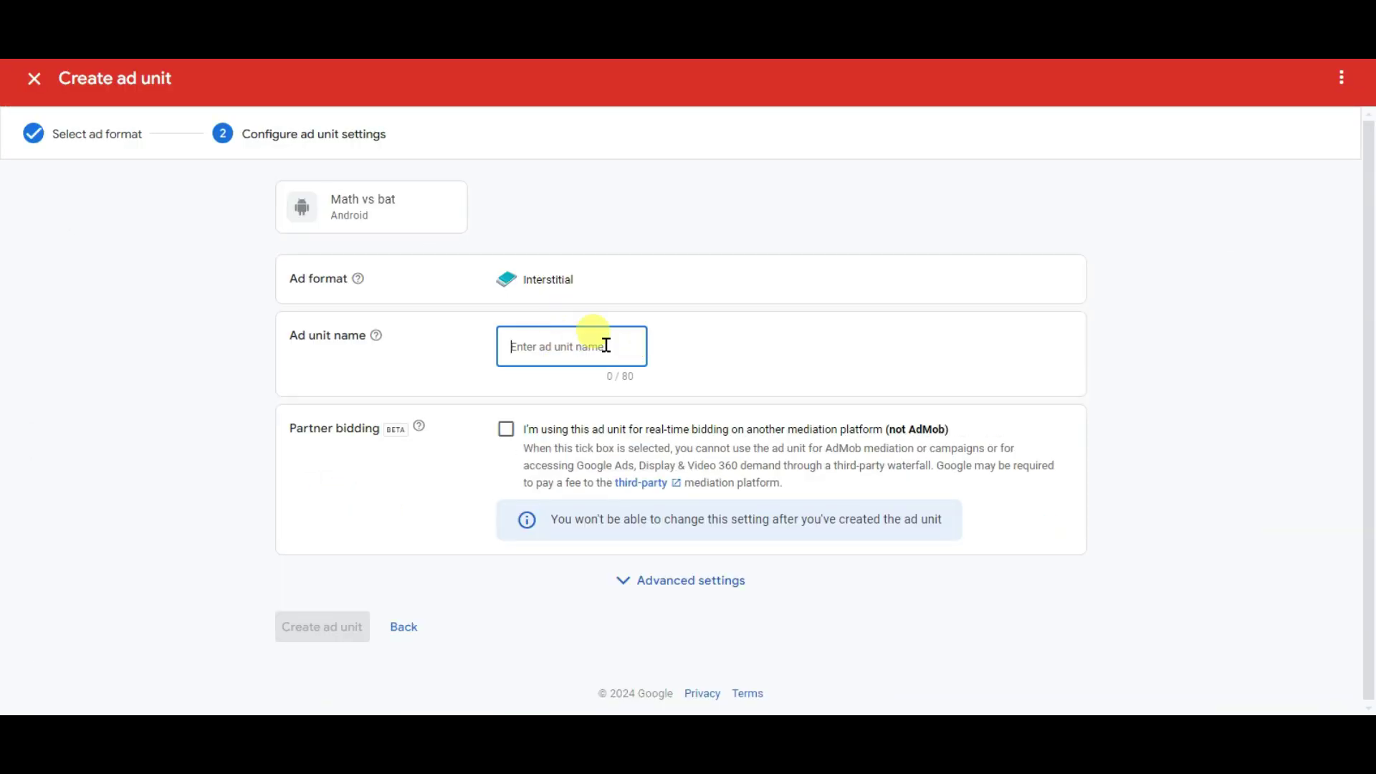
pyautogui.write('ins ads for math vs bat')
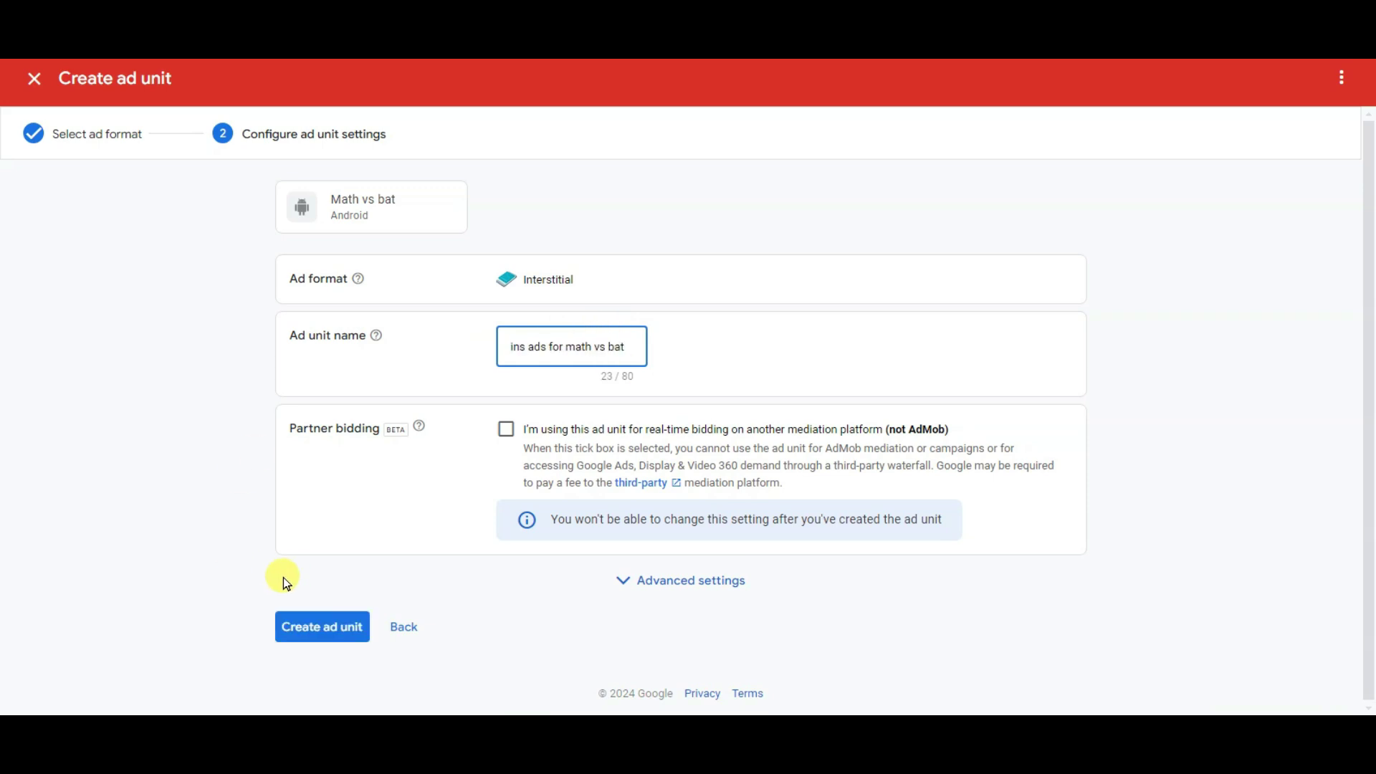
pyautogui.click(328, 635)
pyautogui.moveTo(486, 449); pyautogui.dragTo(753, 459)
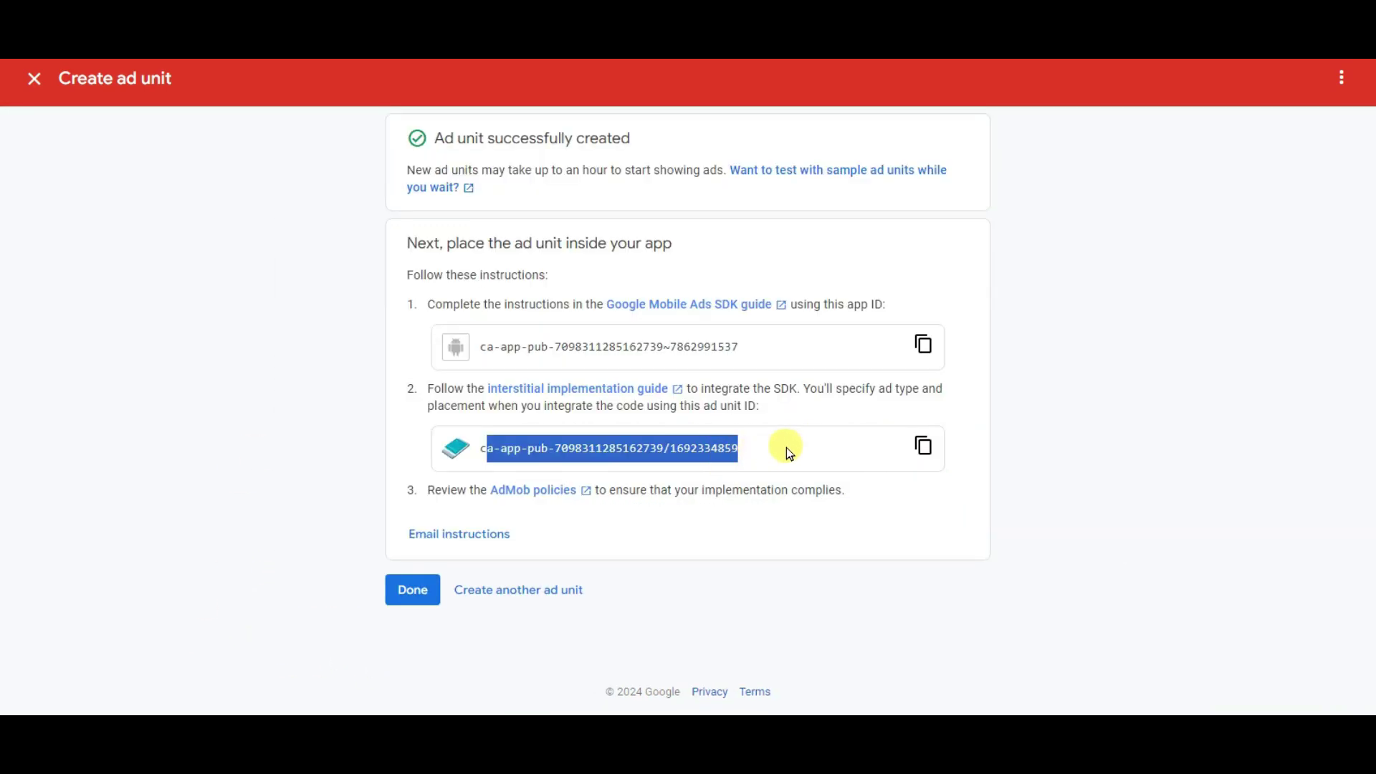
pyautogui.click(925, 455)
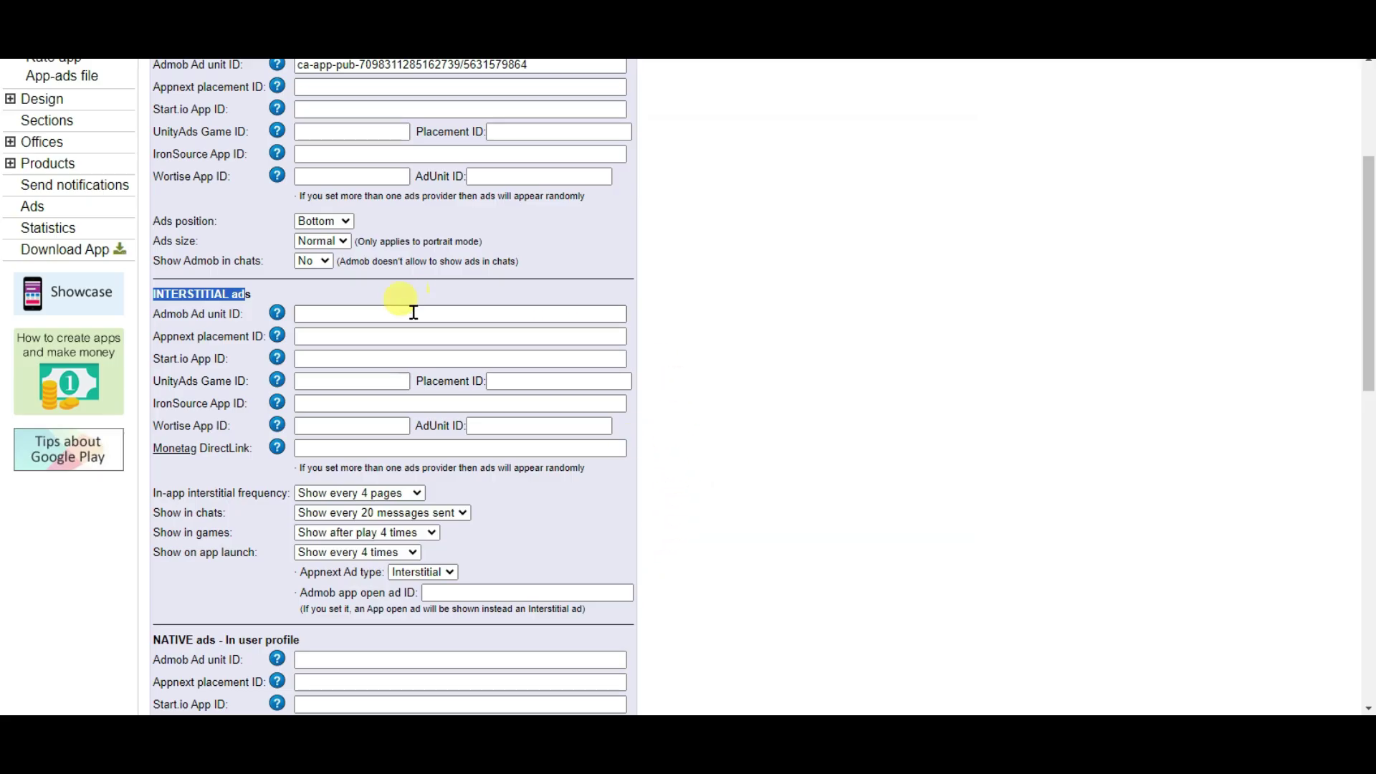
pyautogui.click(380, 313)
# Step: Paste the interstitial ad unit ID into AppCreator24's interstitial Admob field, then return to AdMob
pyautogui.click(381, 313)
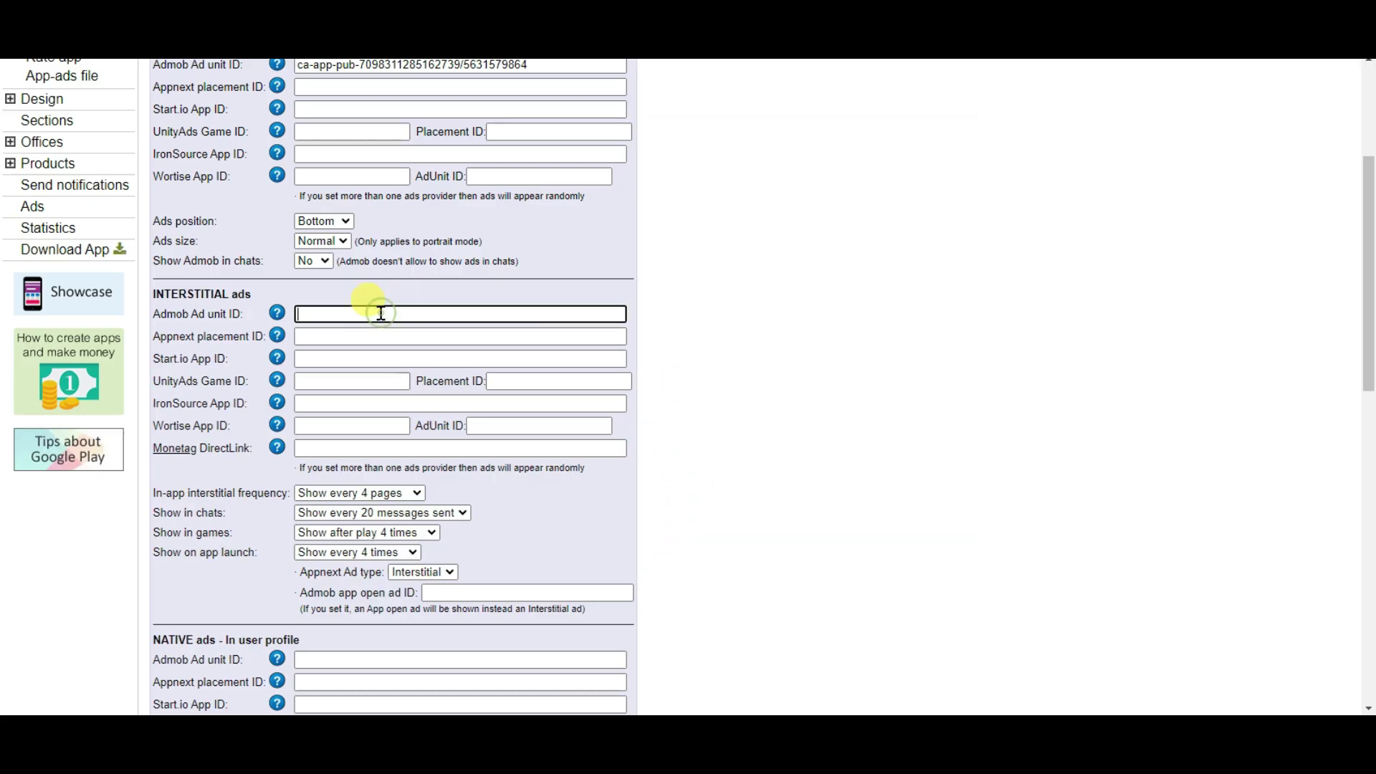
pyautogui.rightClick(360, 317)
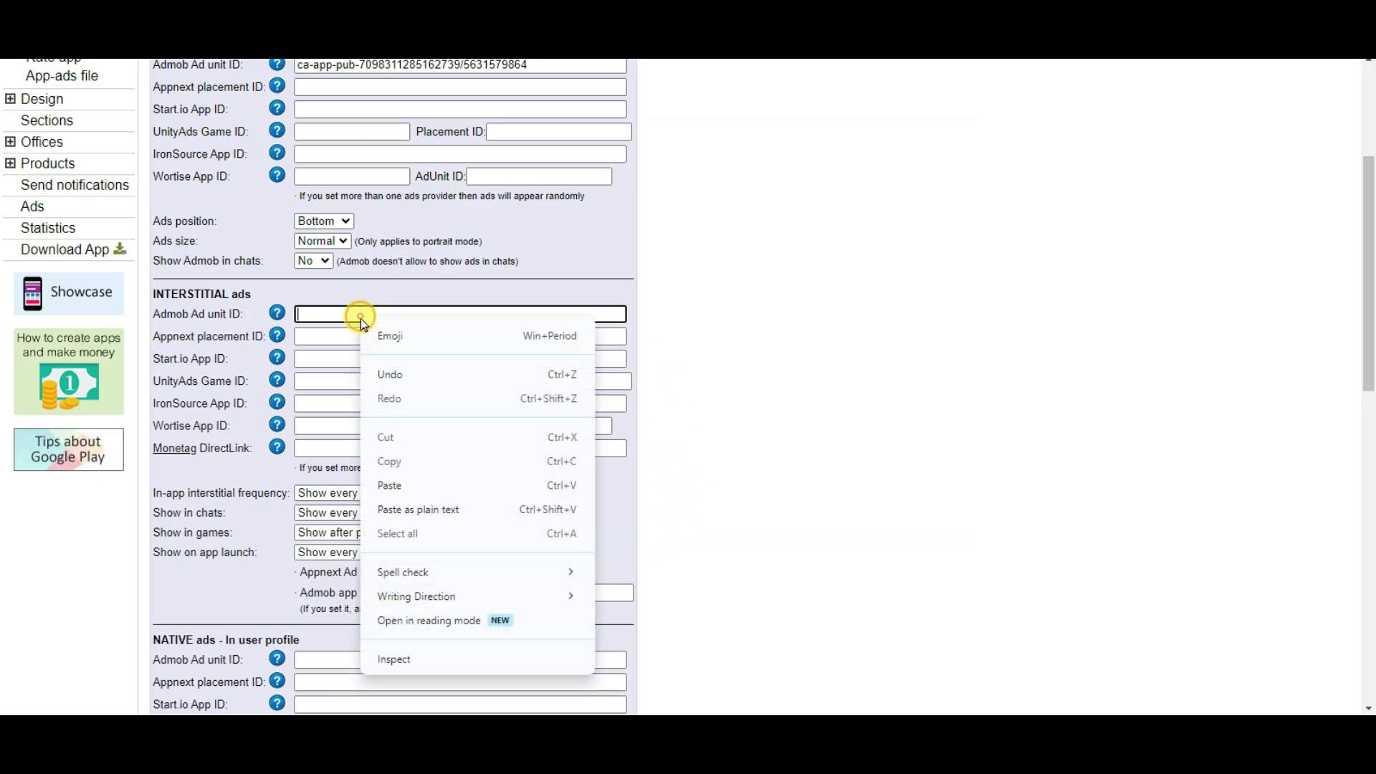
pyautogui.click(381, 481)
pyautogui.scroll(-5, 721, 335)
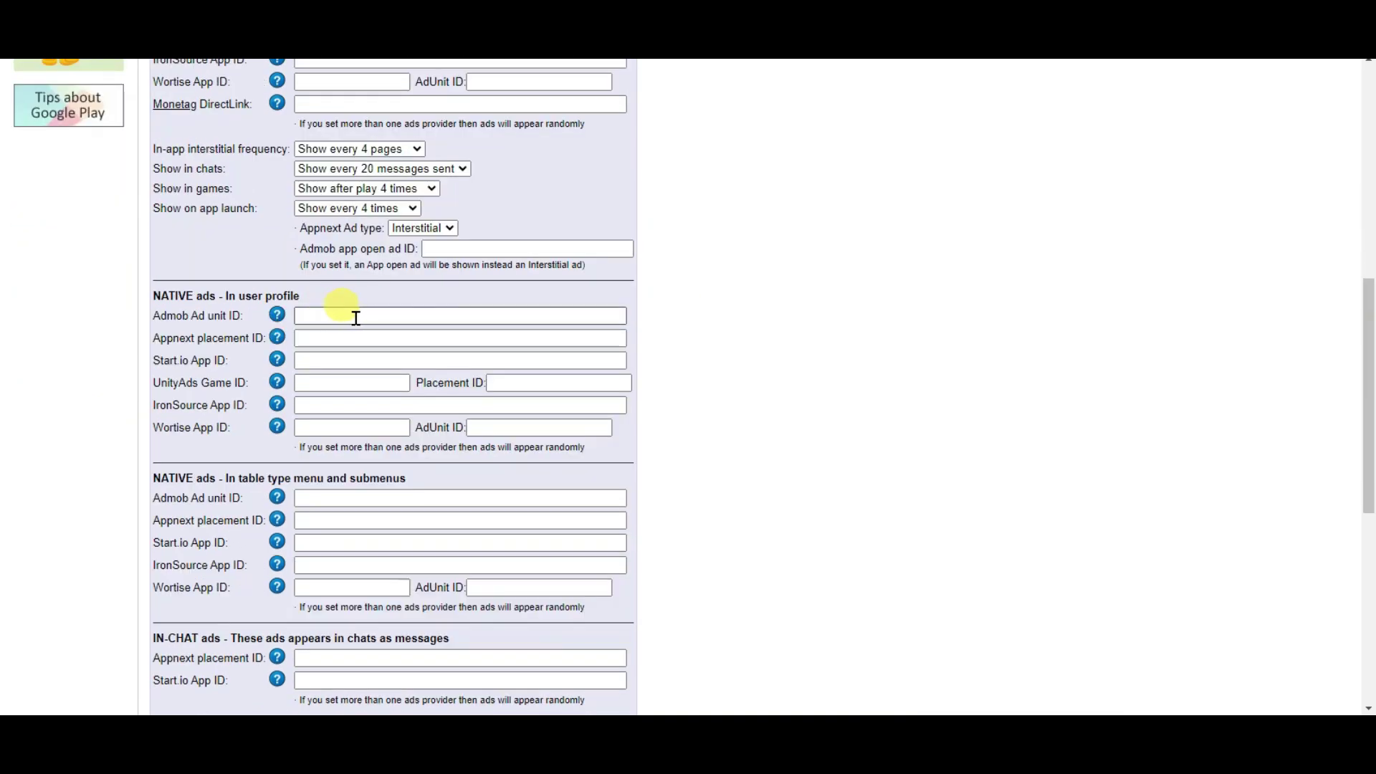
pyautogui.hotkey('alt', 'Tab')
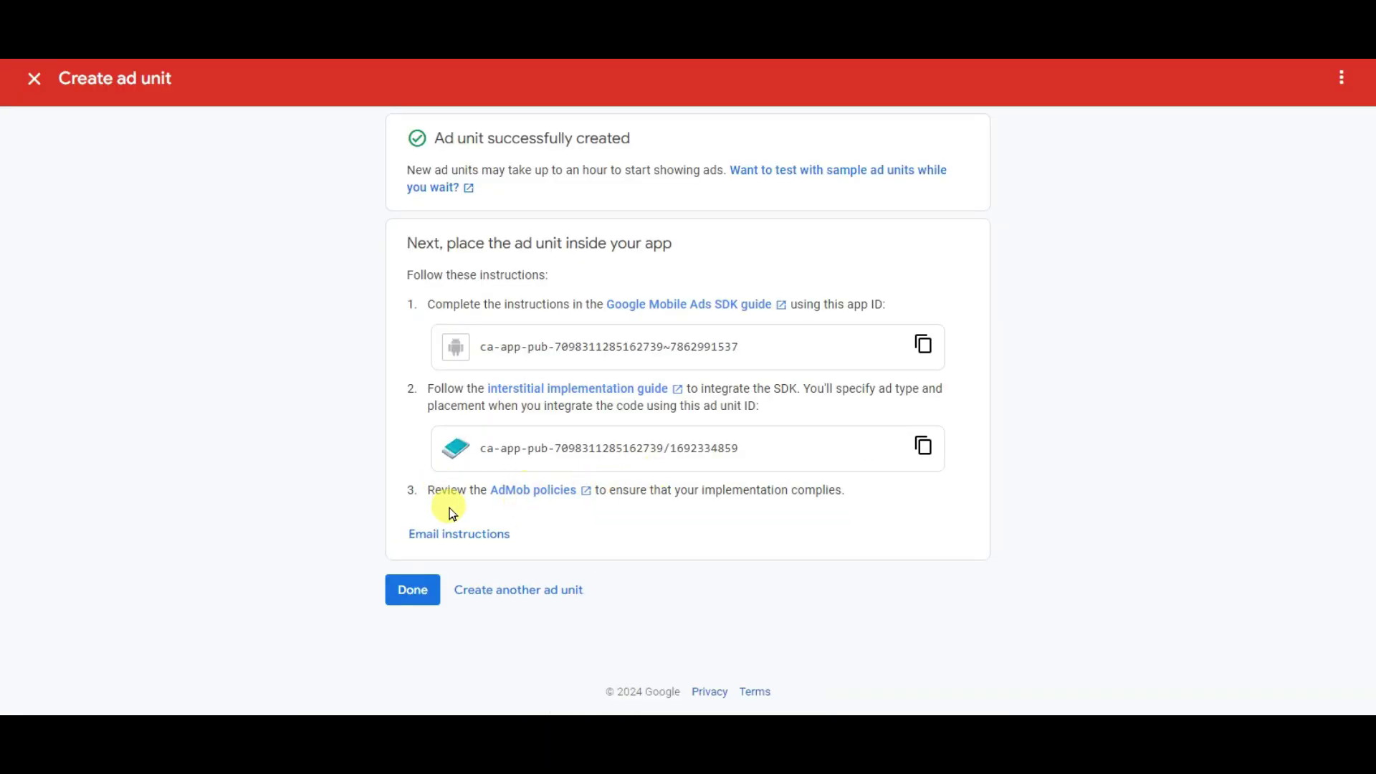
# Step: Create a Native advanced ad unit named 'native ads for math vs bat' and copy its ad unit ID
pyautogui.click(415, 588)
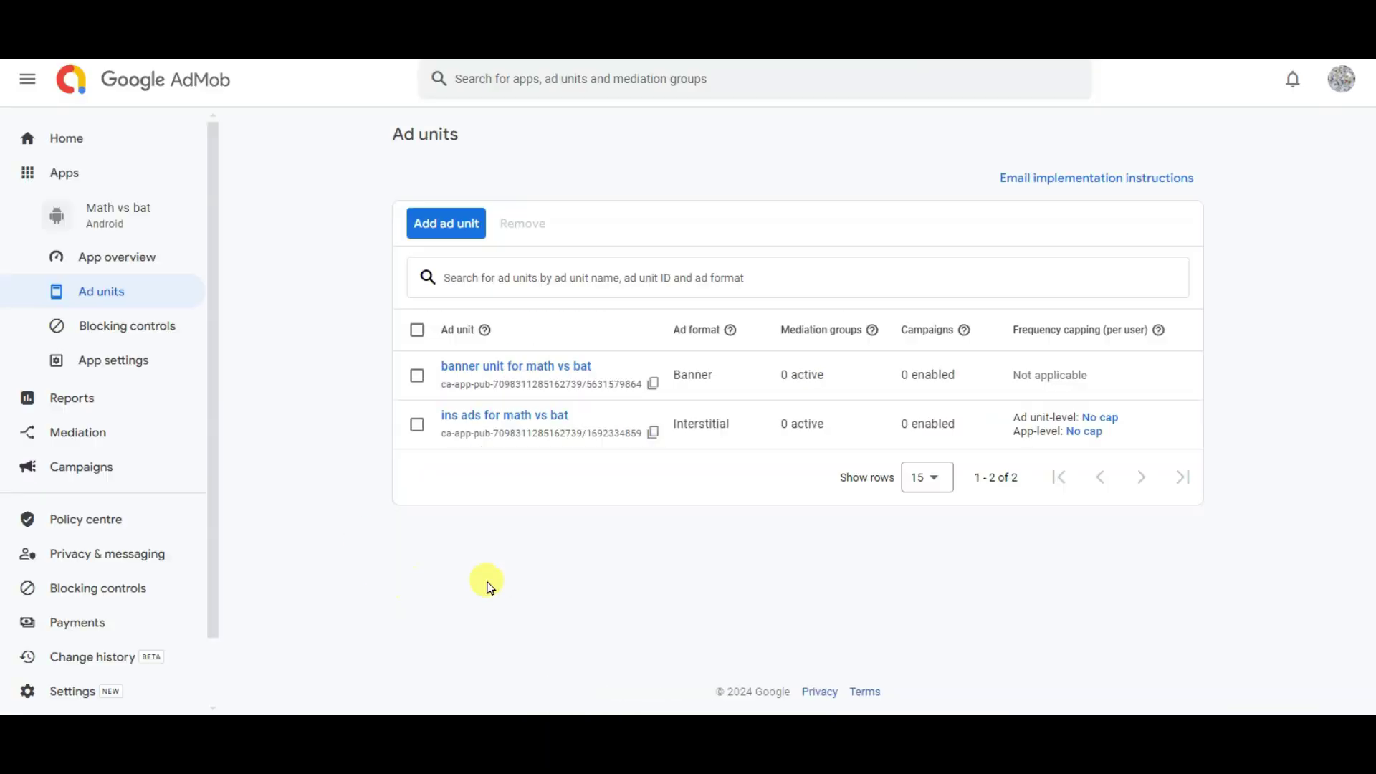
pyautogui.click(459, 228)
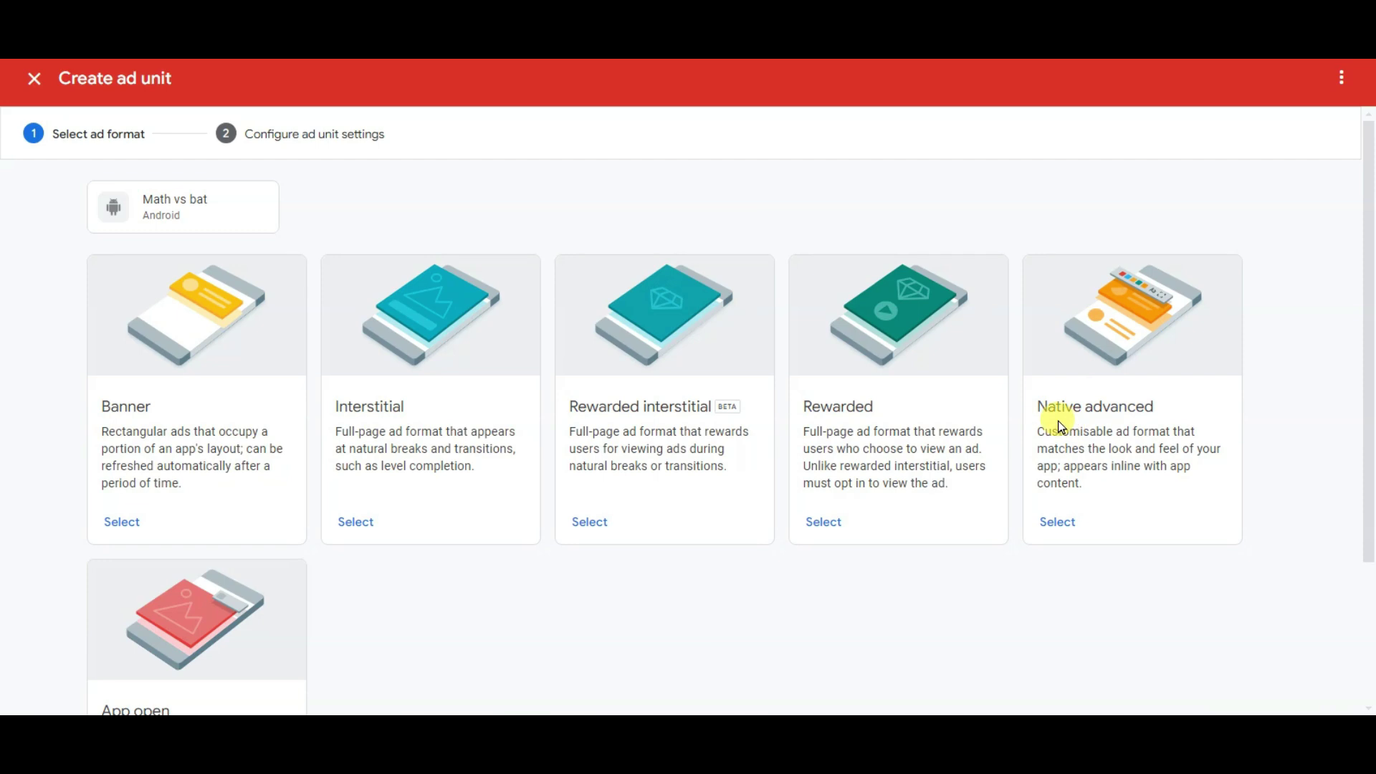
pyautogui.click(1059, 523)
pyautogui.click(566, 345)
pyautogui.hotkey('ctrl', 'v')
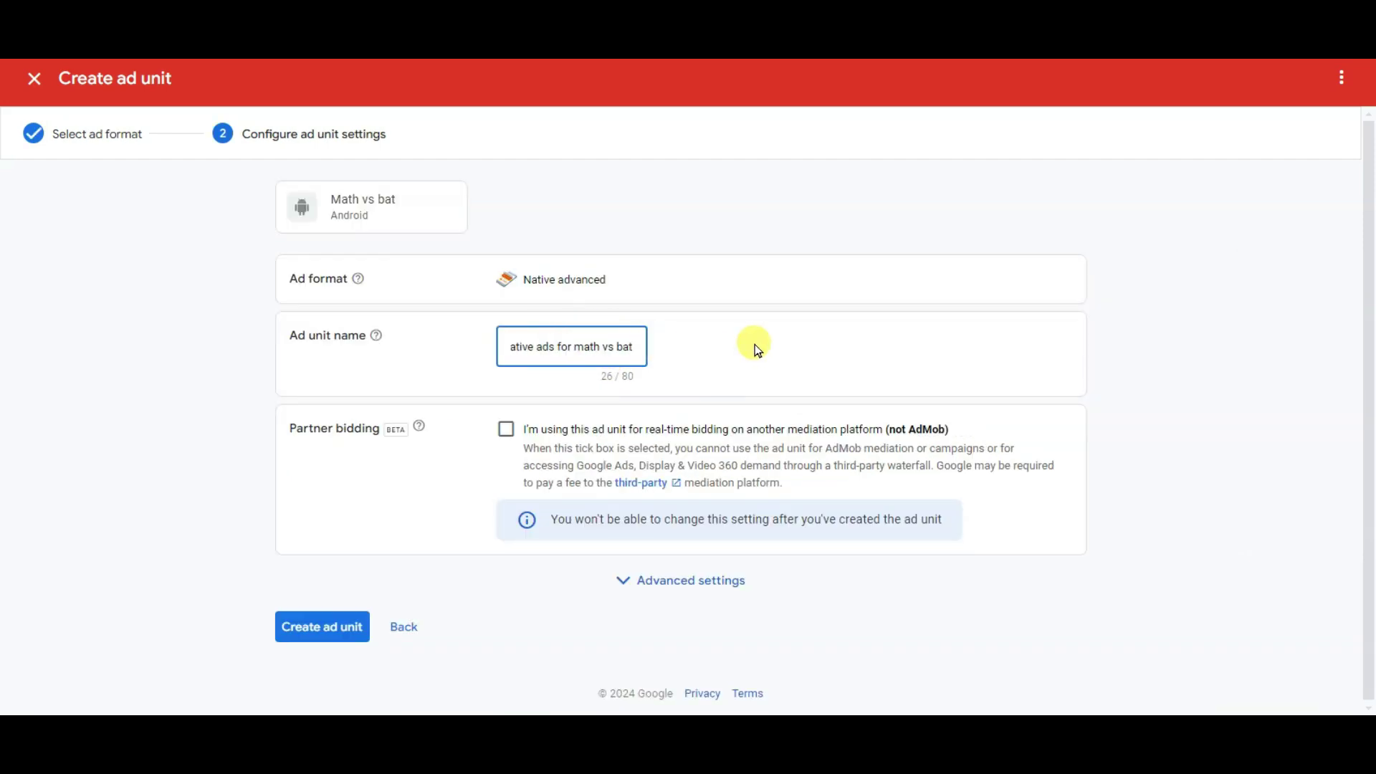
pyautogui.click(301, 618)
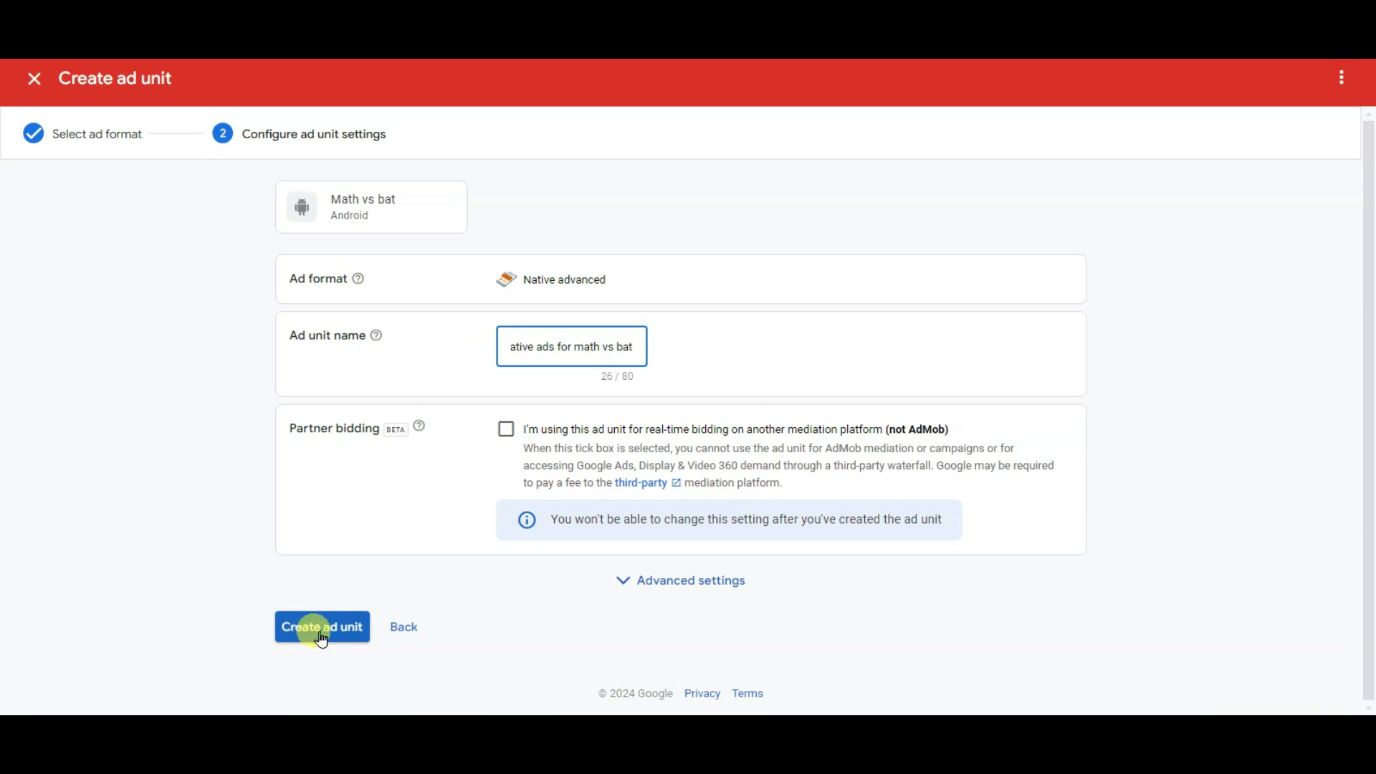
pyautogui.tripleClick(713, 451)
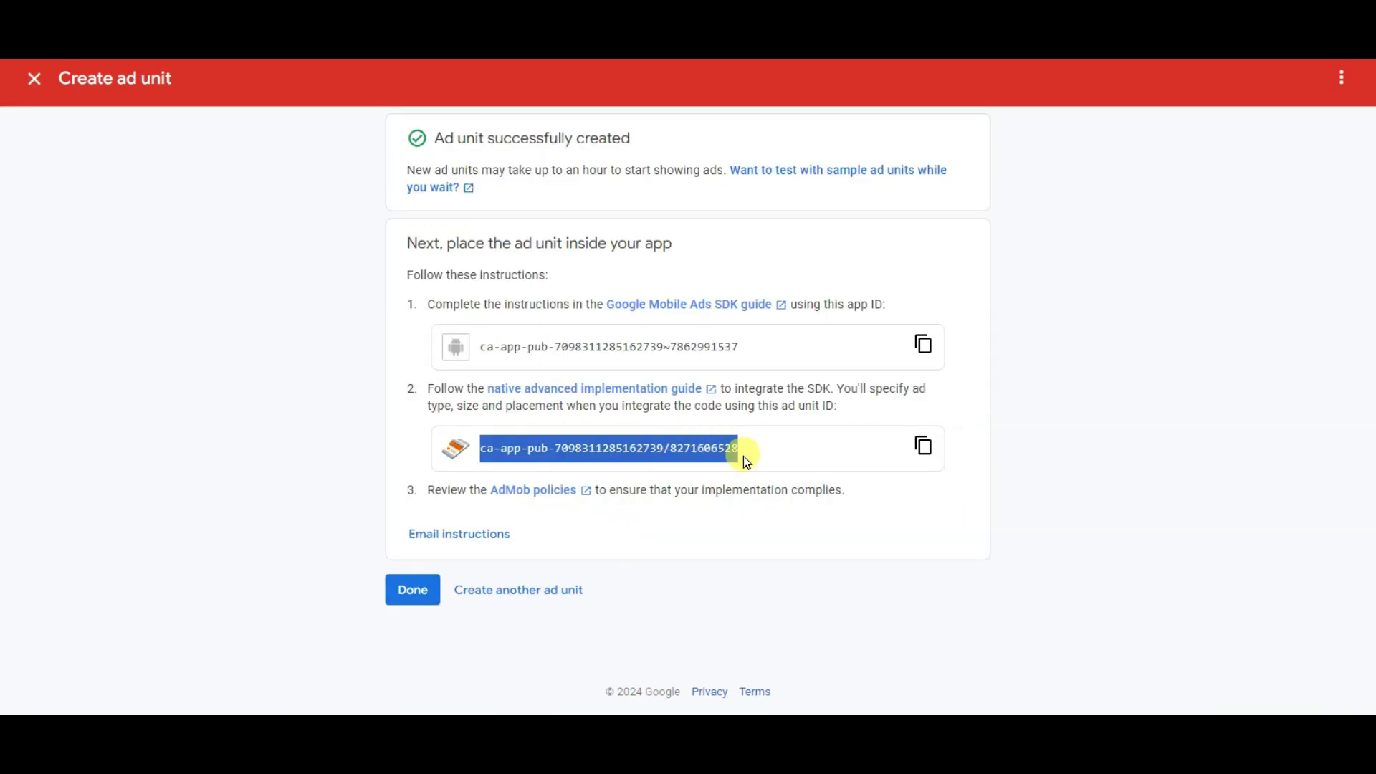
pyautogui.click(923, 448)
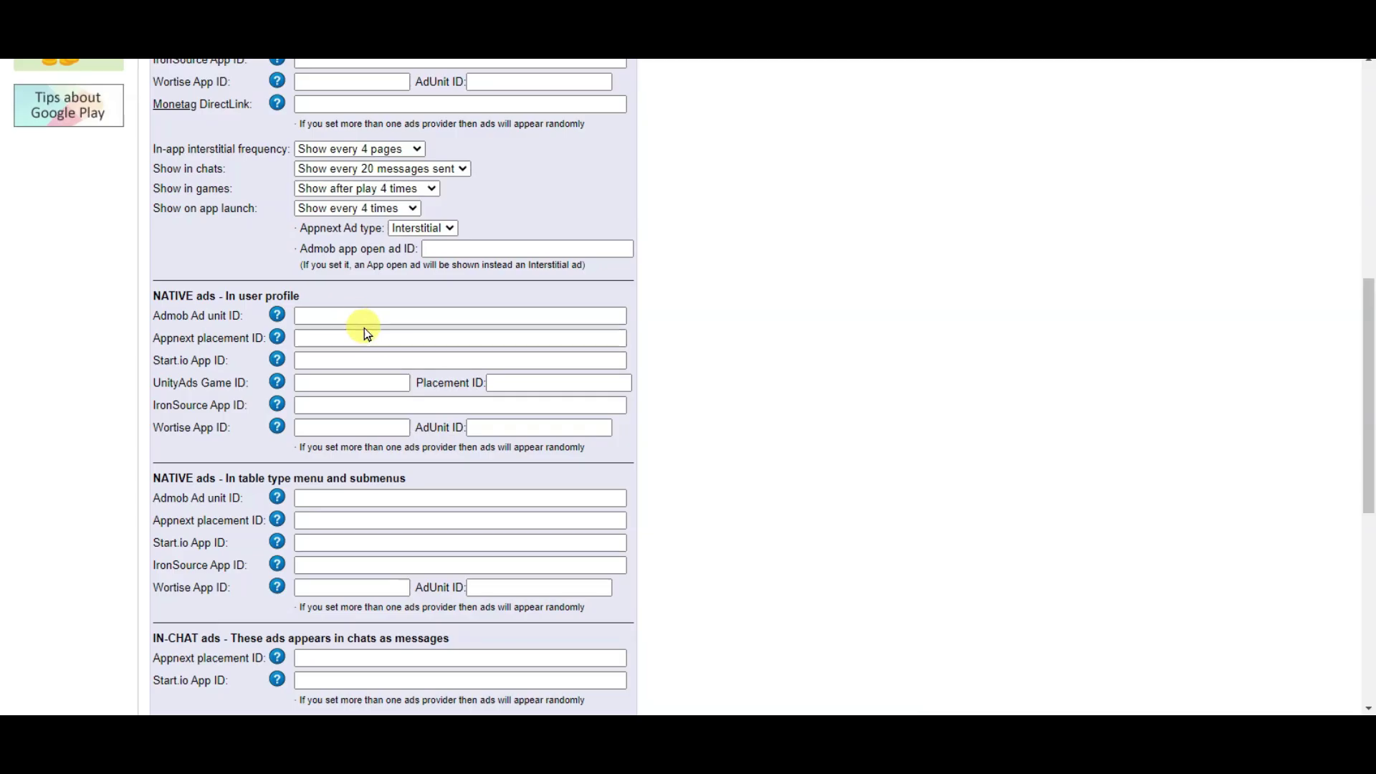
pyautogui.click(413, 316)
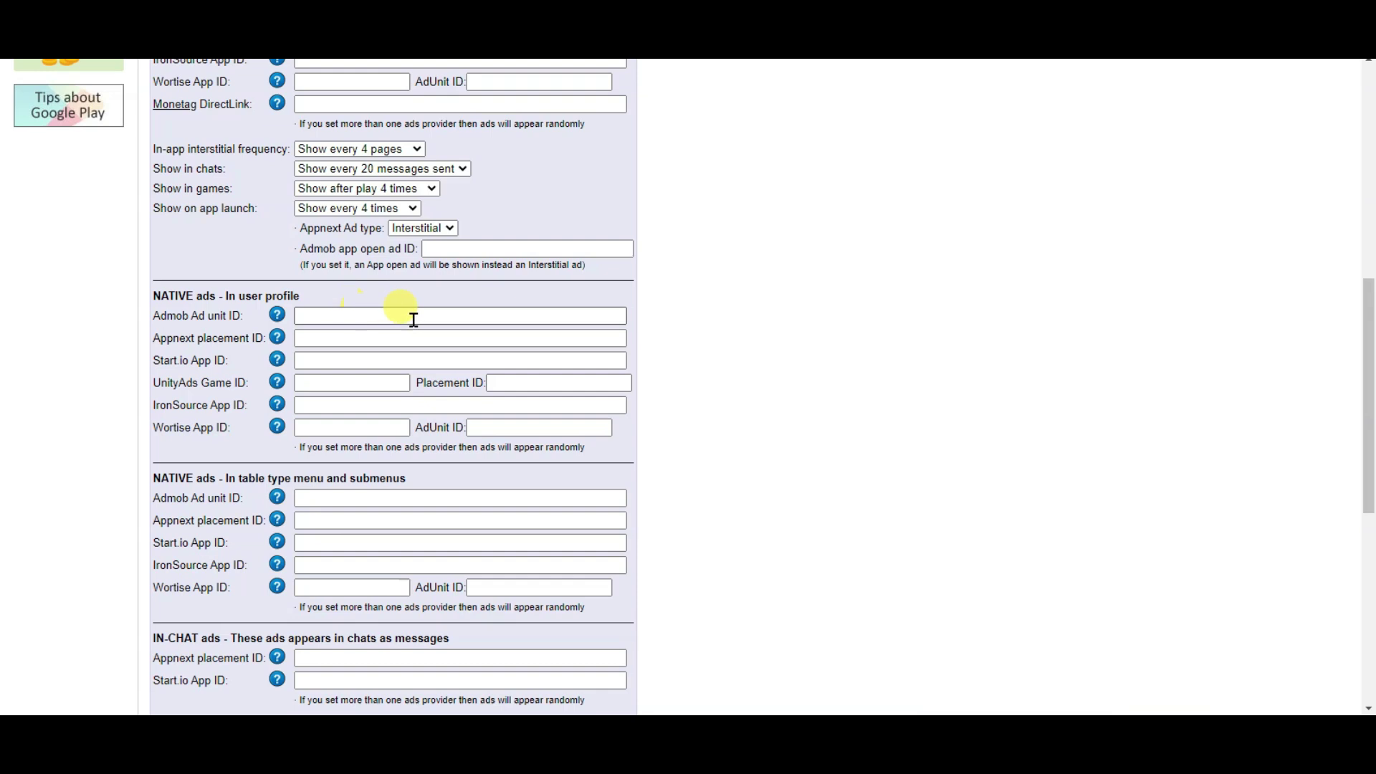
# Step: Paste the native ad unit ID into both the user-profile and table-menu native Admob fields
pyautogui.rightClick(347, 317)
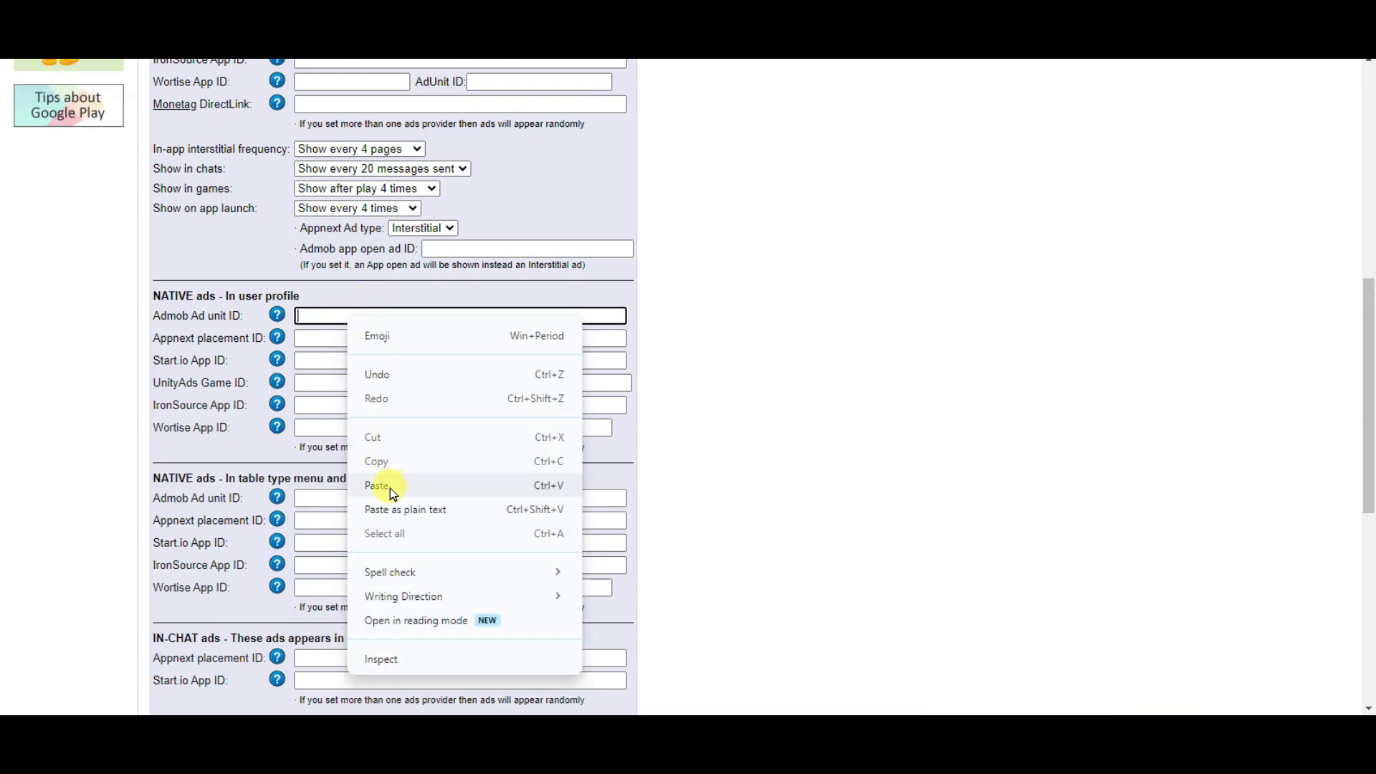
pyautogui.click(377, 486)
pyautogui.scroll(-3, 682, 398)
pyautogui.scroll(1, 682, 400)
pyautogui.click(360, 326)
pyautogui.rightClick(361, 327)
pyautogui.click(393, 496)
pyautogui.scroll(-5, 725, 383)
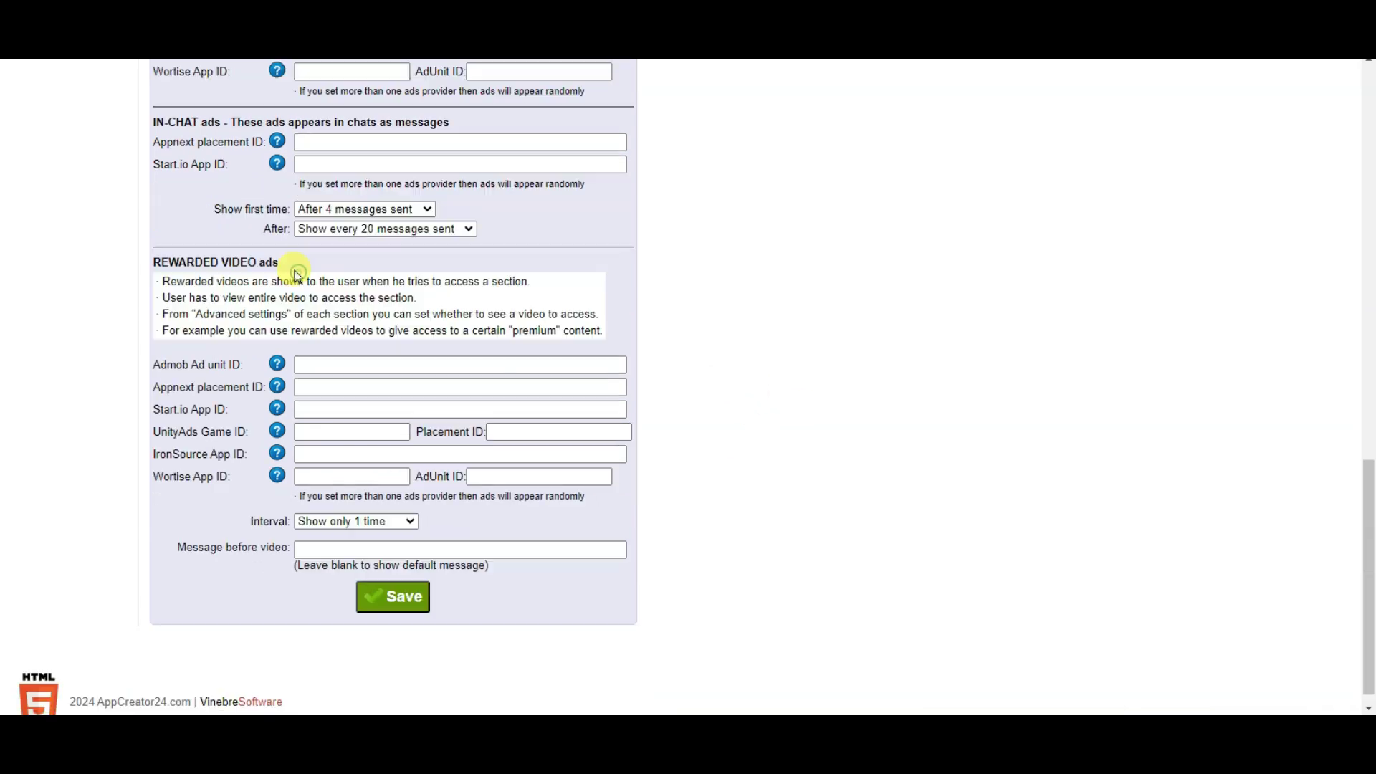
pyautogui.moveTo(267, 267); pyautogui.dragTo(152, 262)
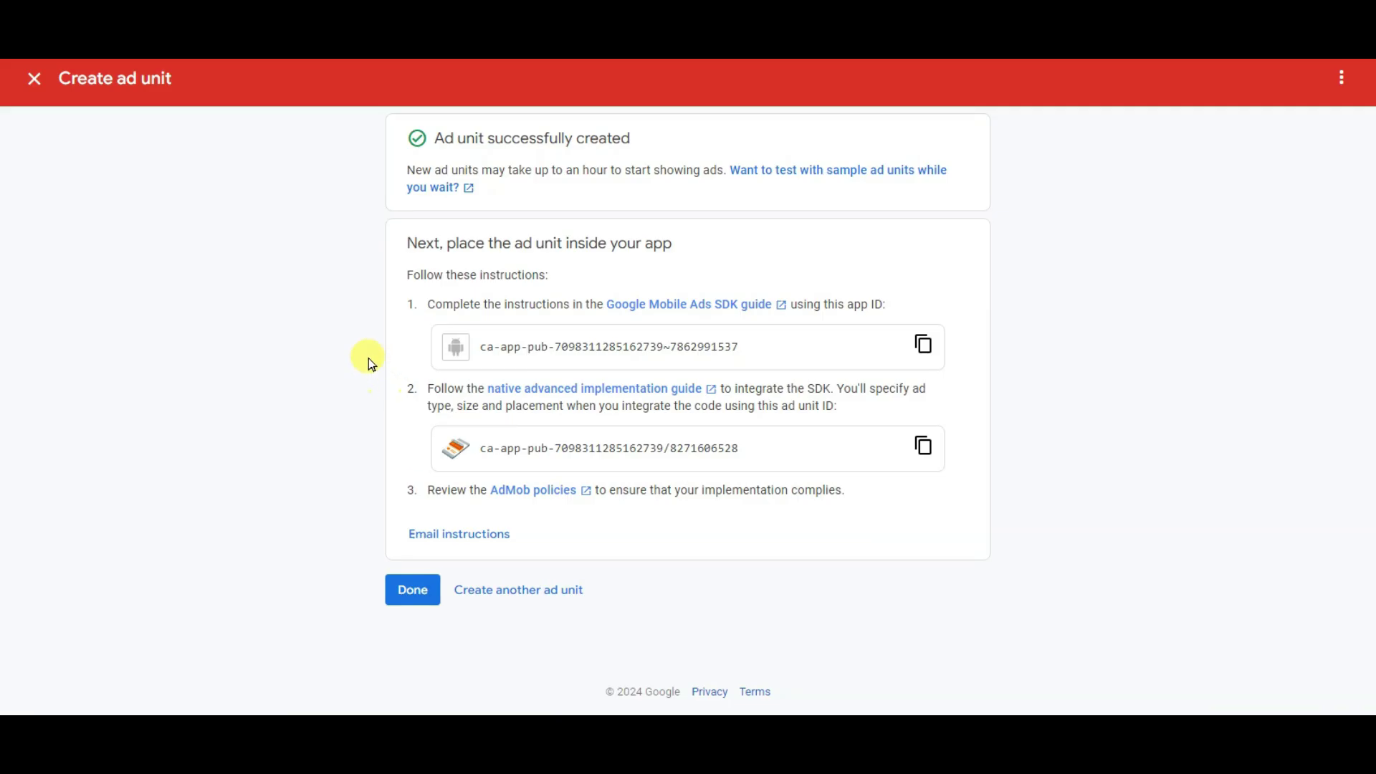
# Step: Create a Rewarded ad unit named 'video ads for math vs bat' in AdMob
pyautogui.click(423, 599)
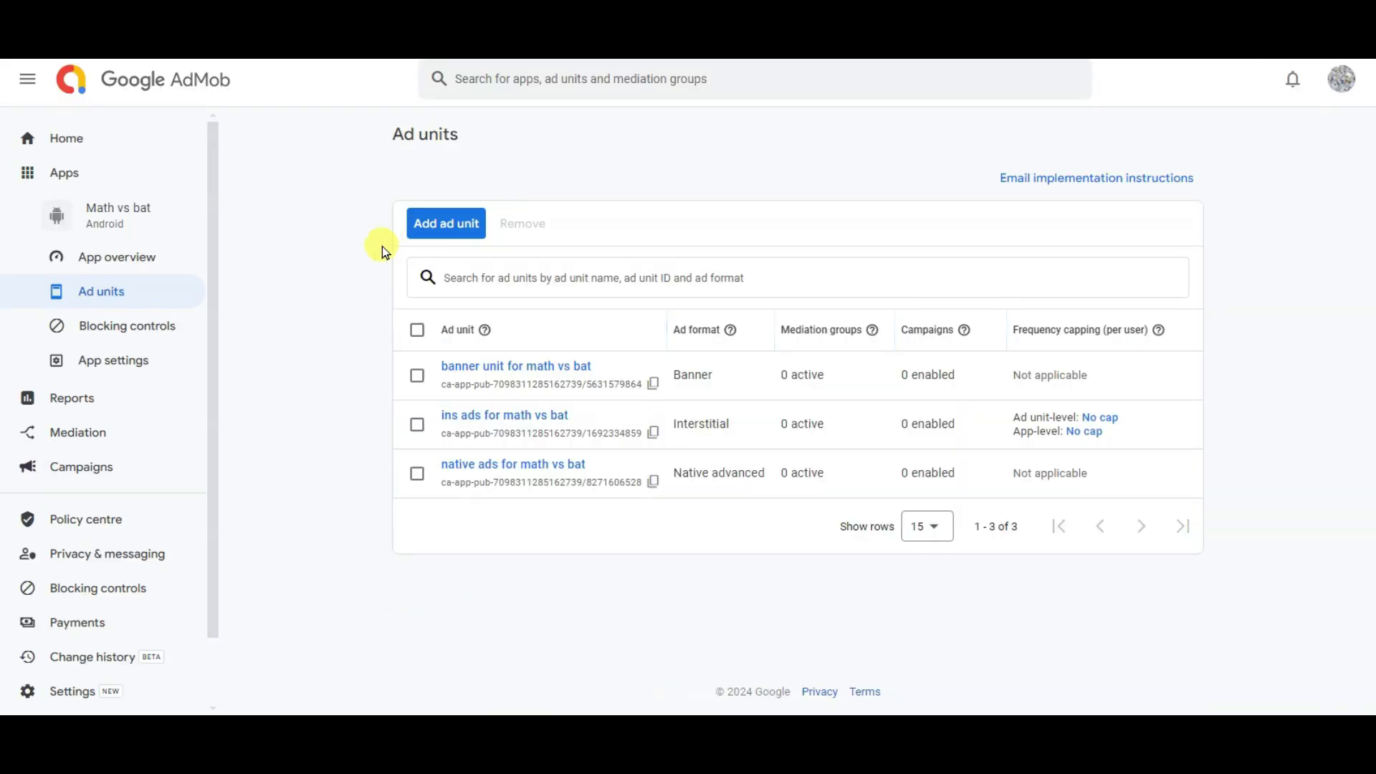
pyautogui.click(429, 230)
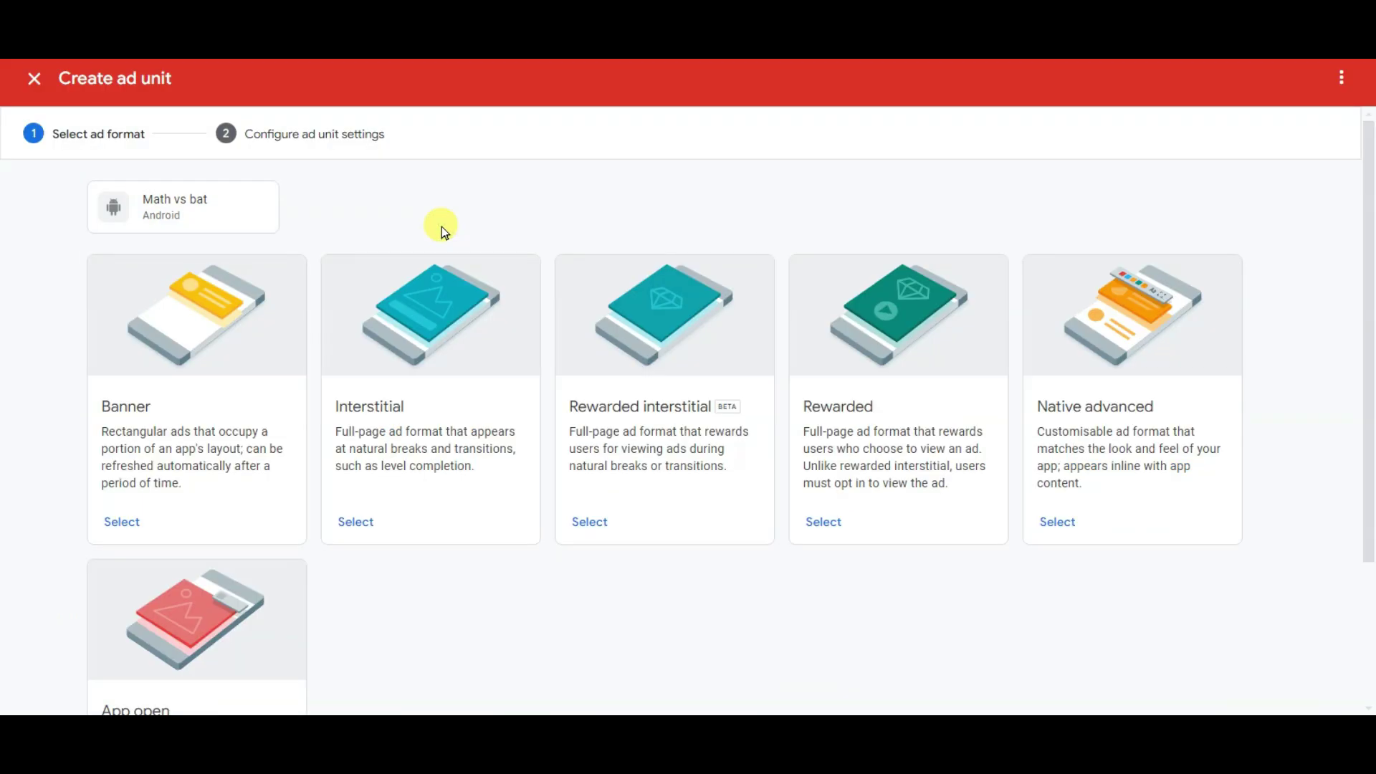
pyautogui.moveTo(810, 410); pyautogui.dragTo(907, 414)
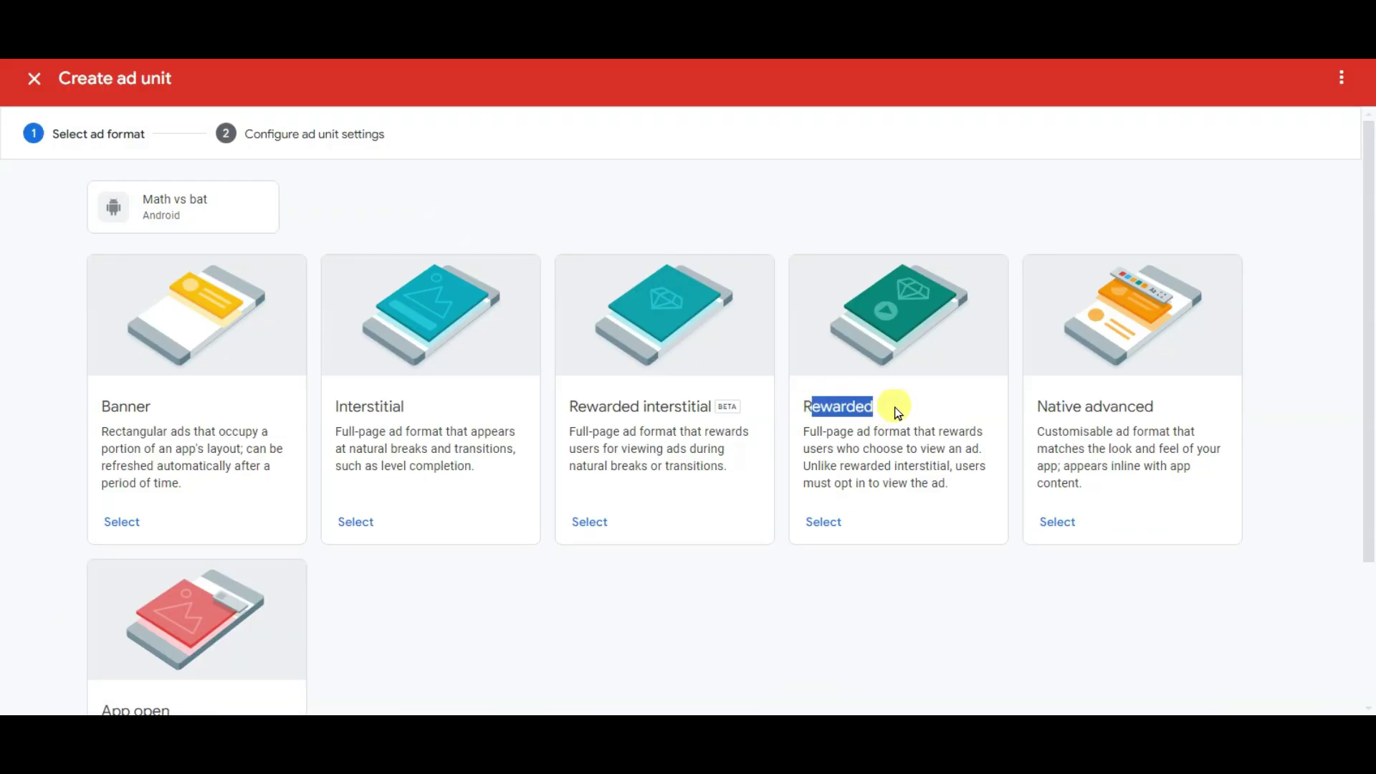
pyautogui.click(822, 531)
pyautogui.click(558, 336)
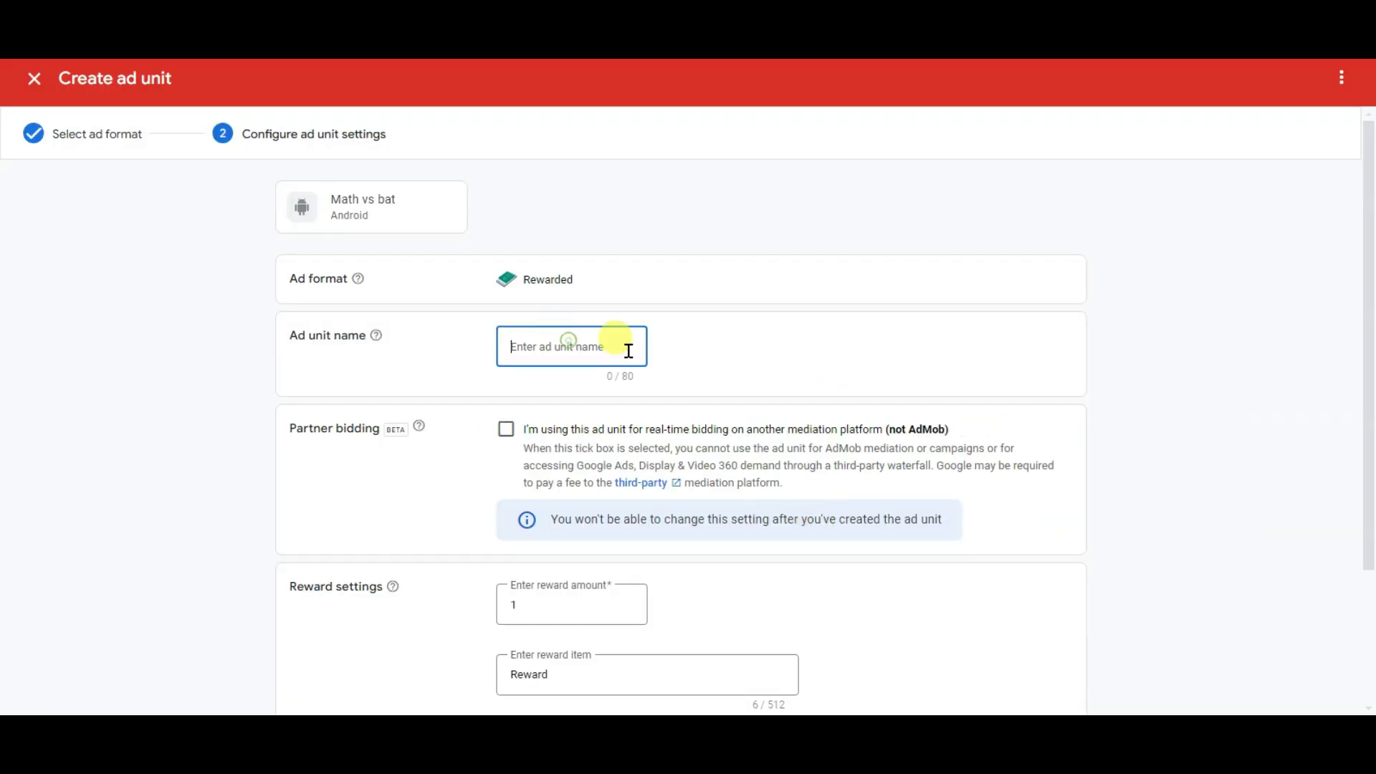
pyautogui.scroll(-3, 773, 324)
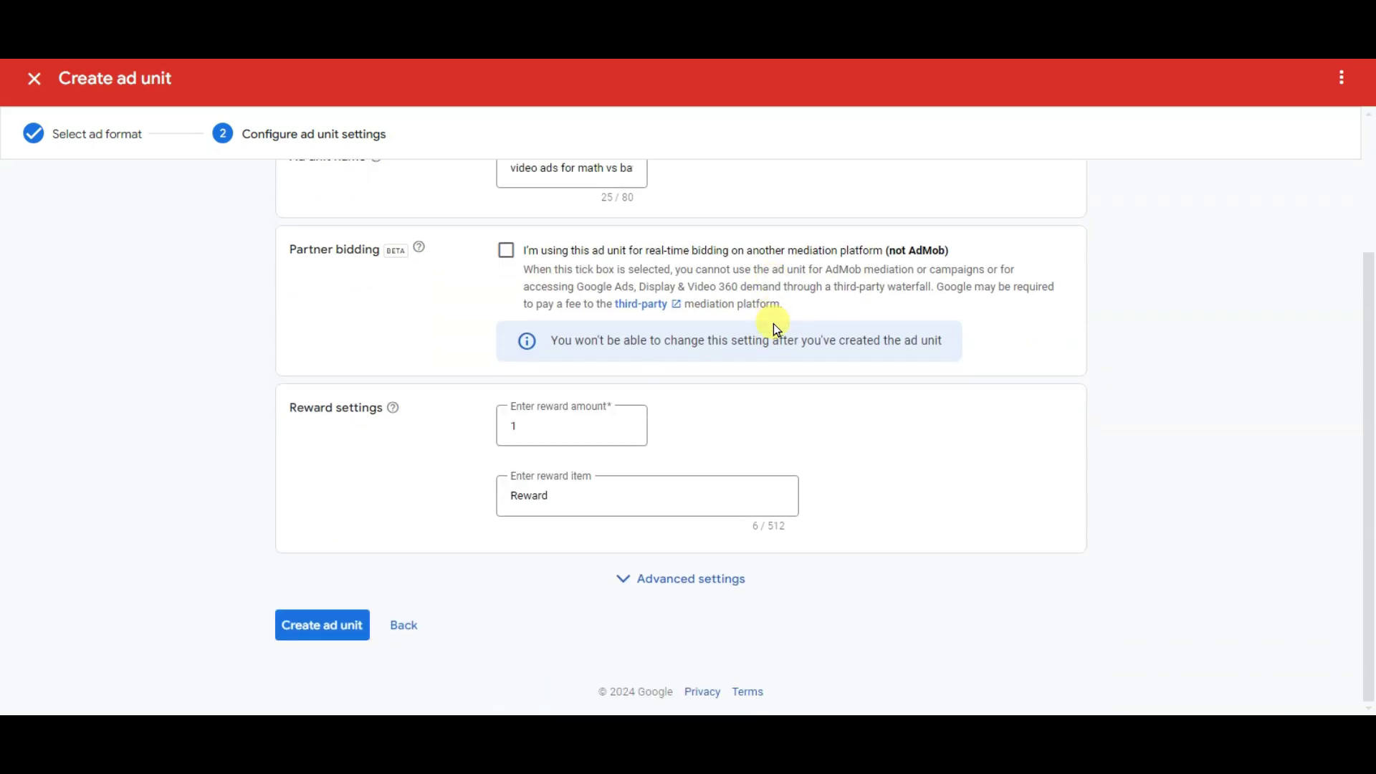
pyautogui.click(316, 637)
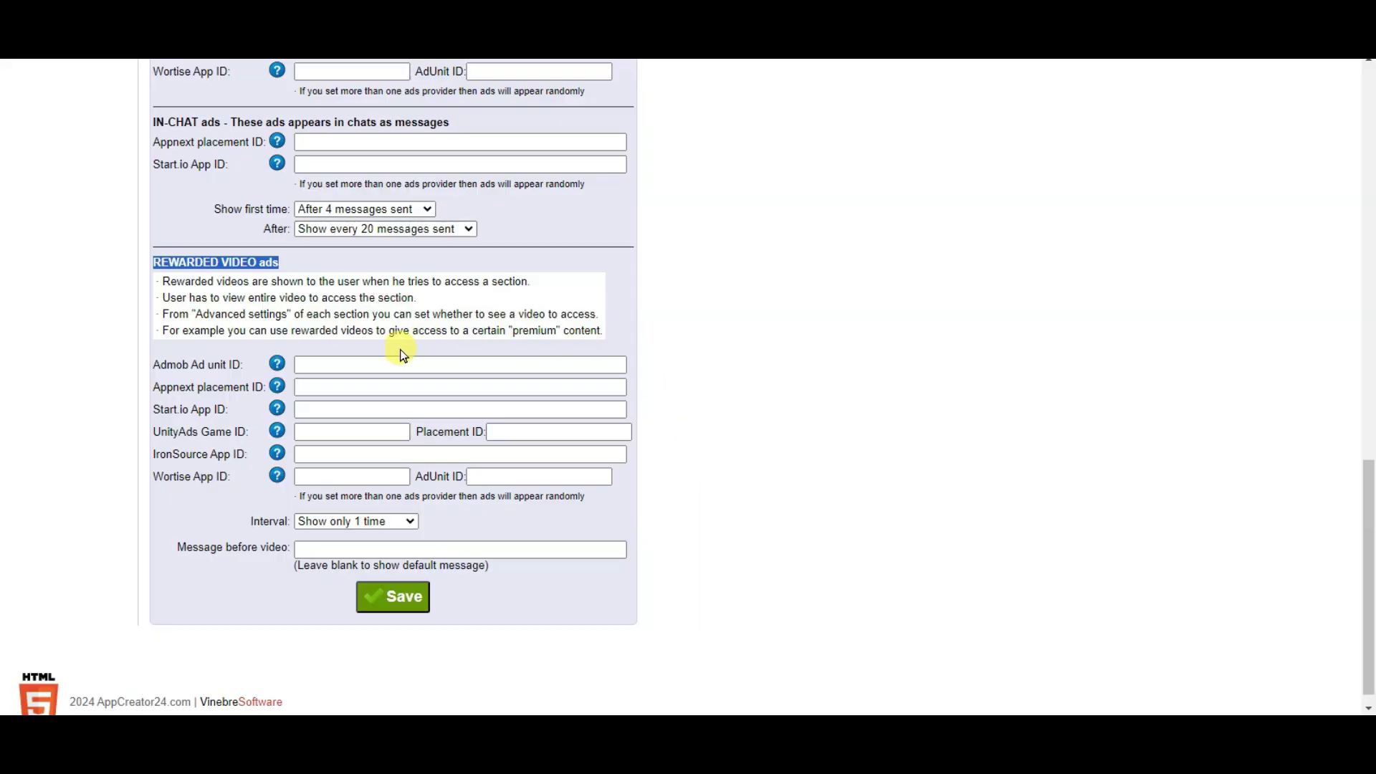
pyautogui.click(335, 363)
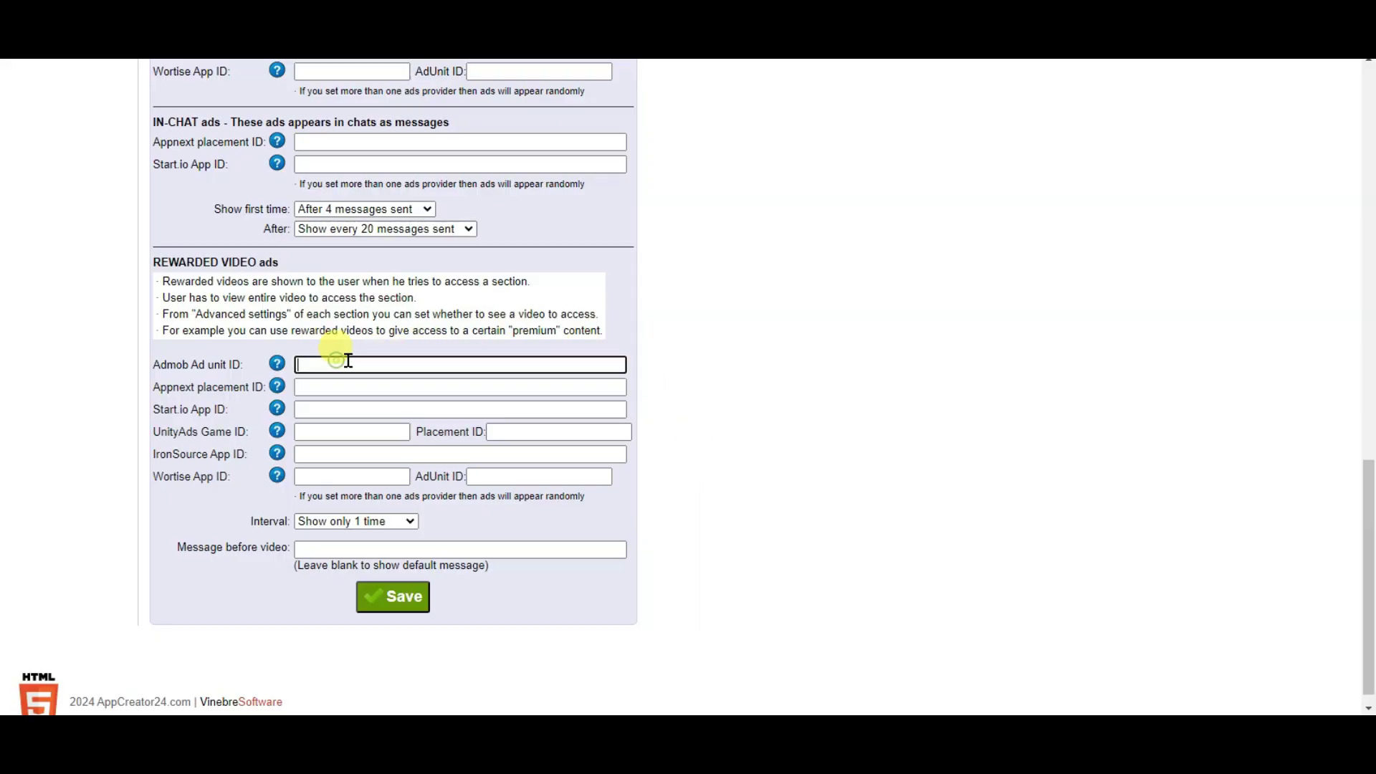
# Step: Paste the rewarded ad unit ID into the REWARDED VIDEO Admob field and save the ad settings
pyautogui.rightClick(348, 360)
pyautogui.click(381, 184)
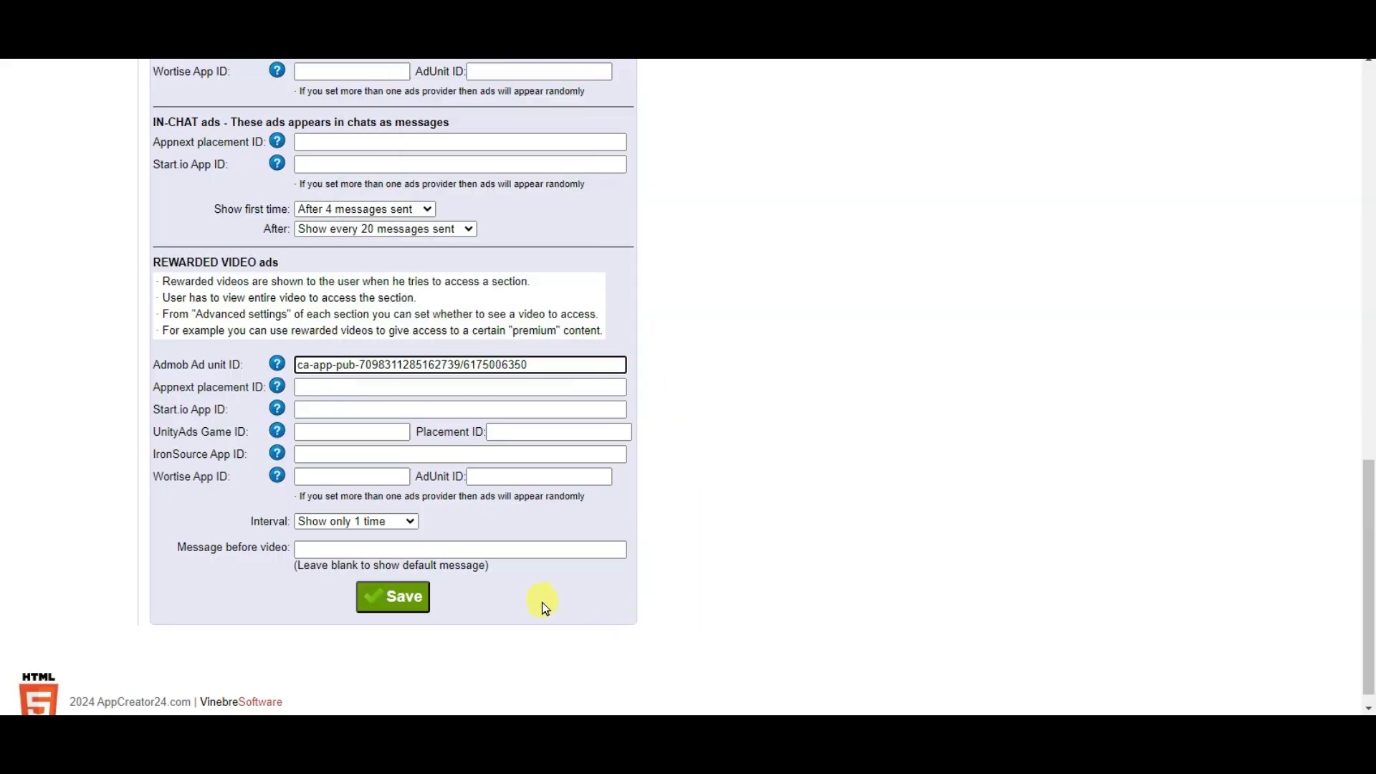
pyautogui.click(373, 597)
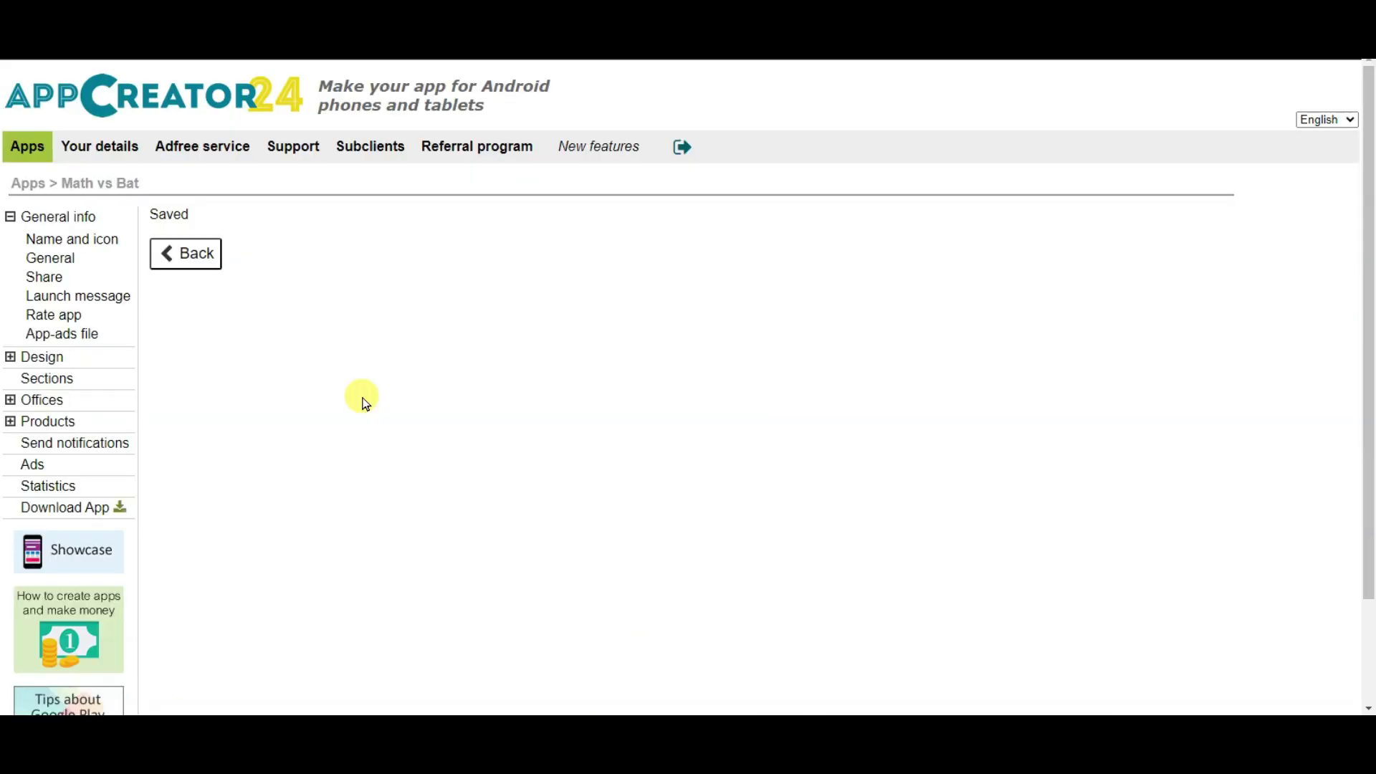
# Step: Download the Math vs Bat APK from the app's Download App page
pyautogui.click(92, 511)
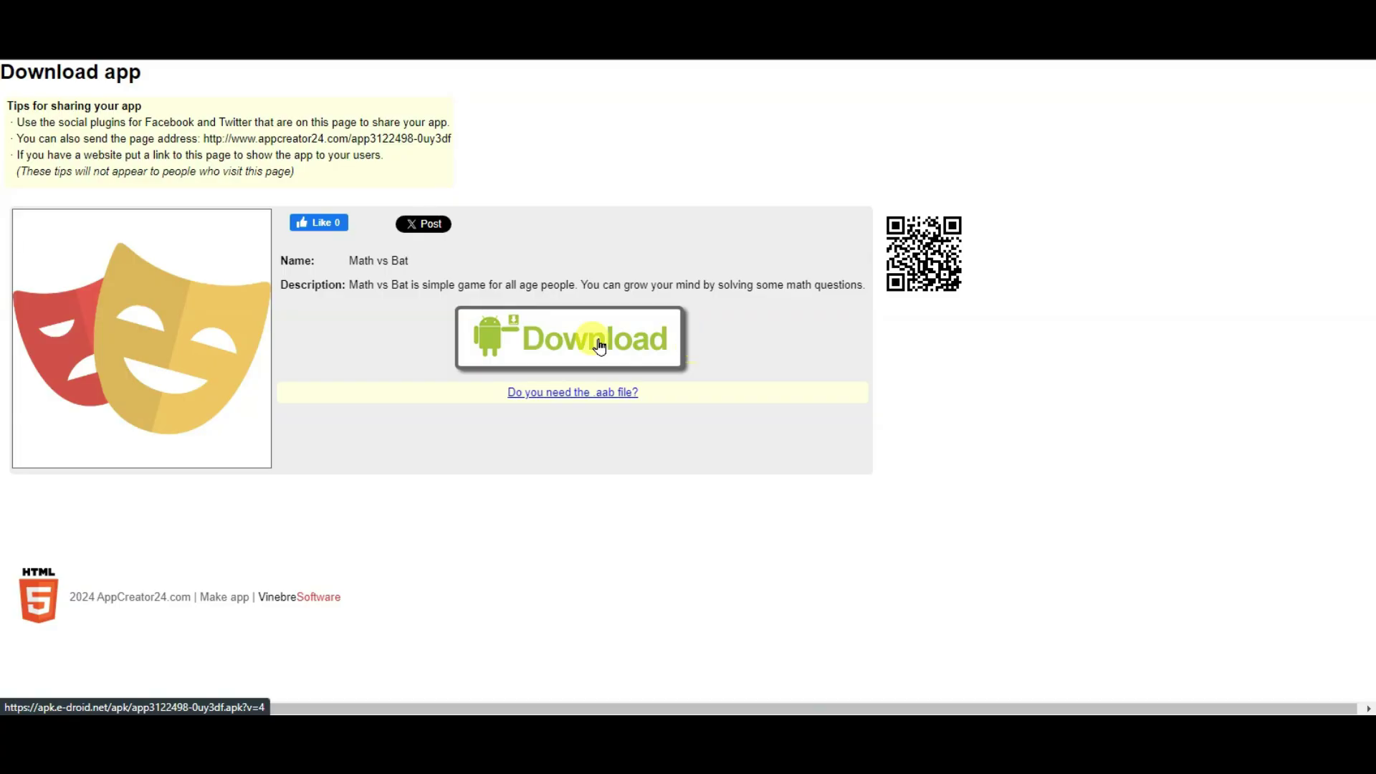
pyautogui.click(539, 349)
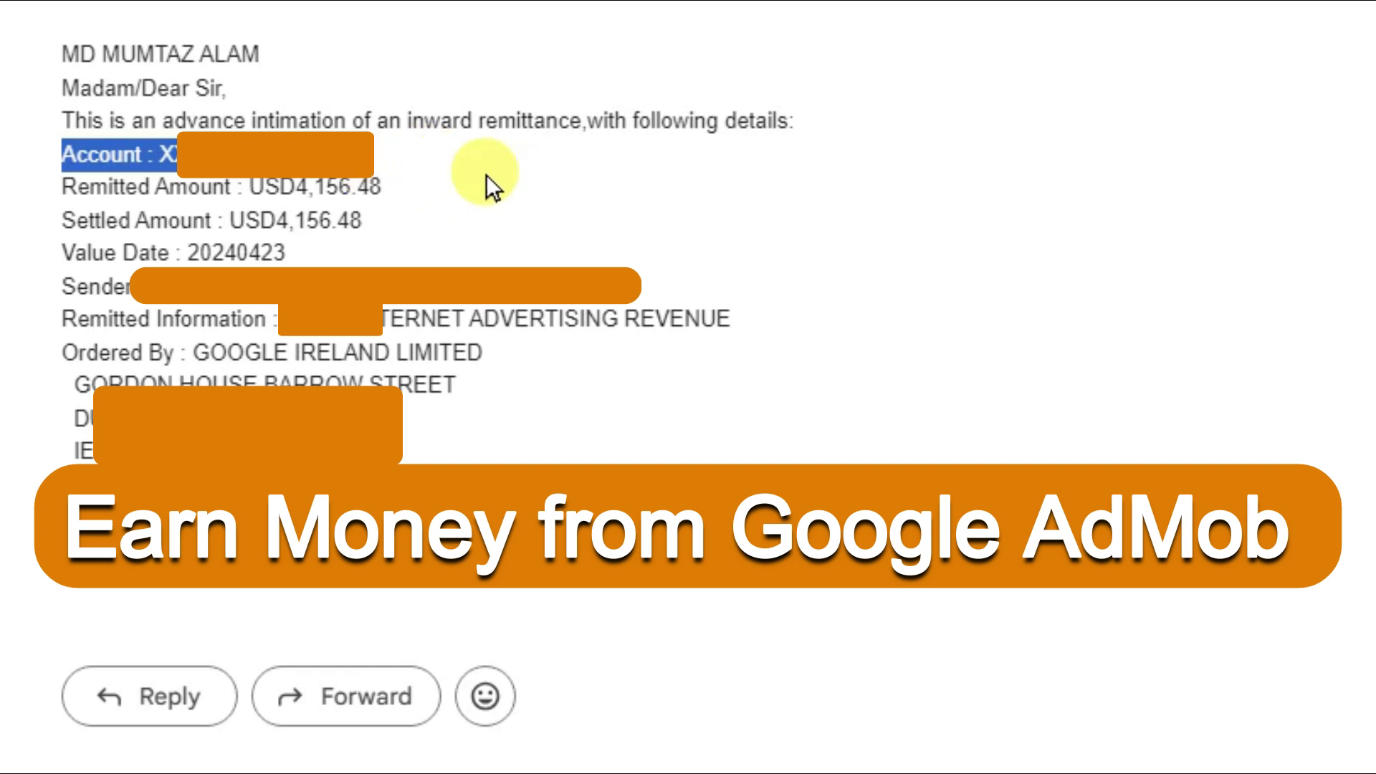
pyautogui.moveTo(394, 221); pyautogui.dragTo(213, 221)
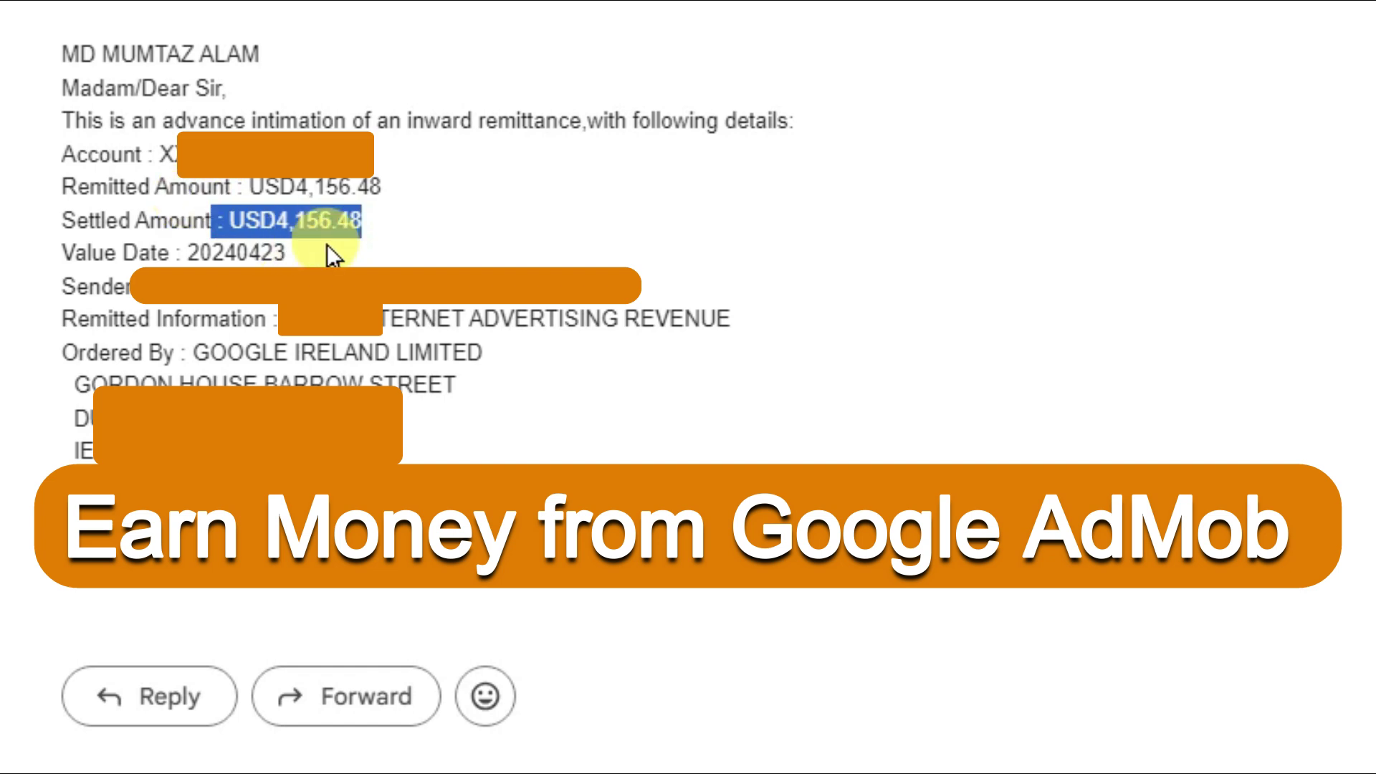
pyautogui.click(342, 259)
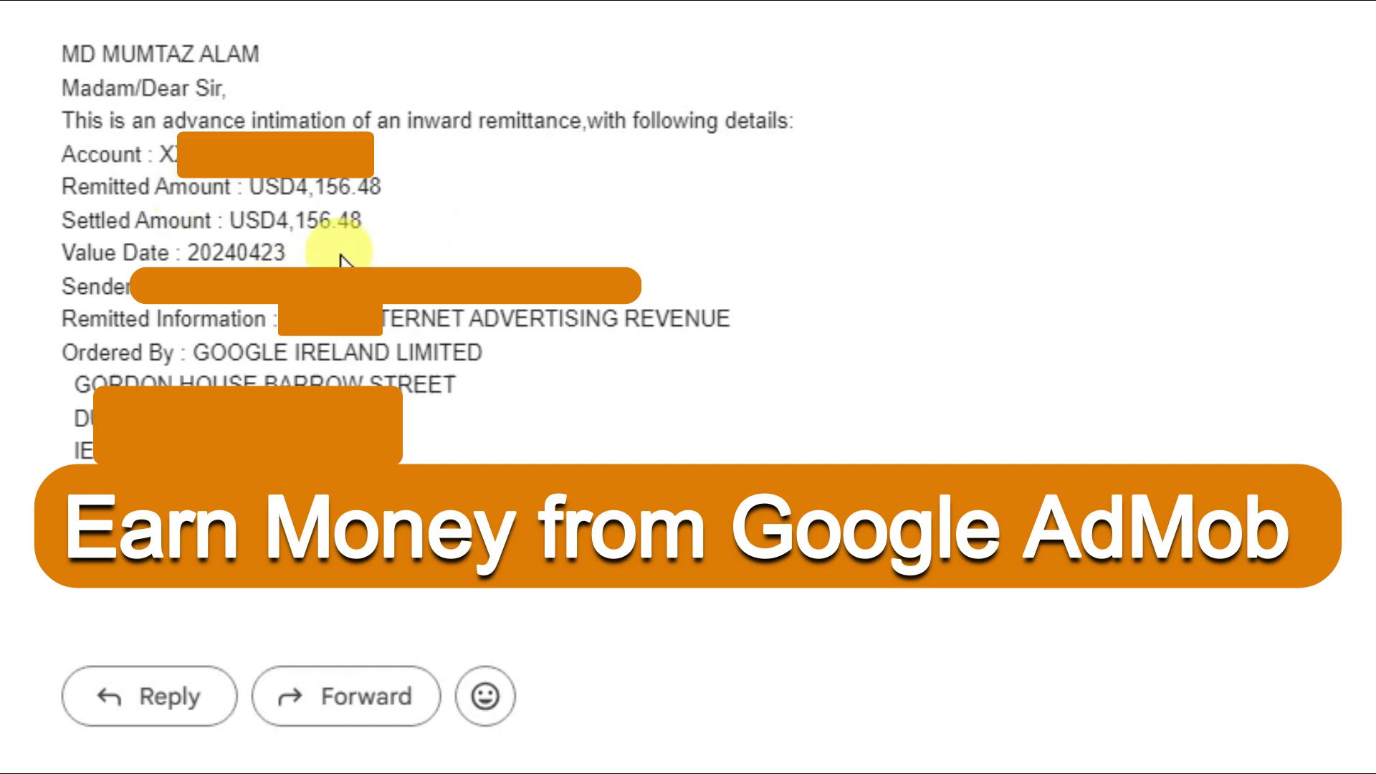
pyautogui.moveTo(340, 253); pyautogui.dragTo(60, 255)
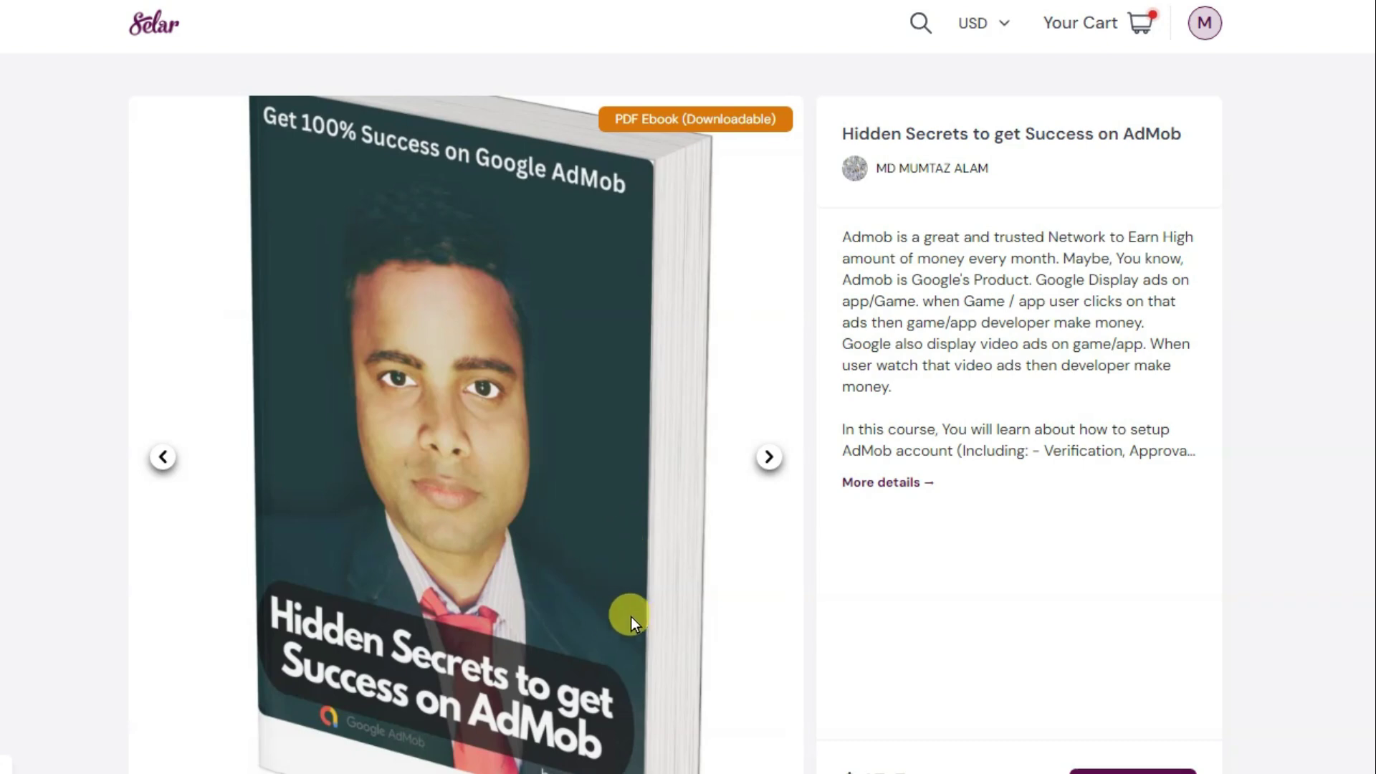
pyautogui.click(640, 650)
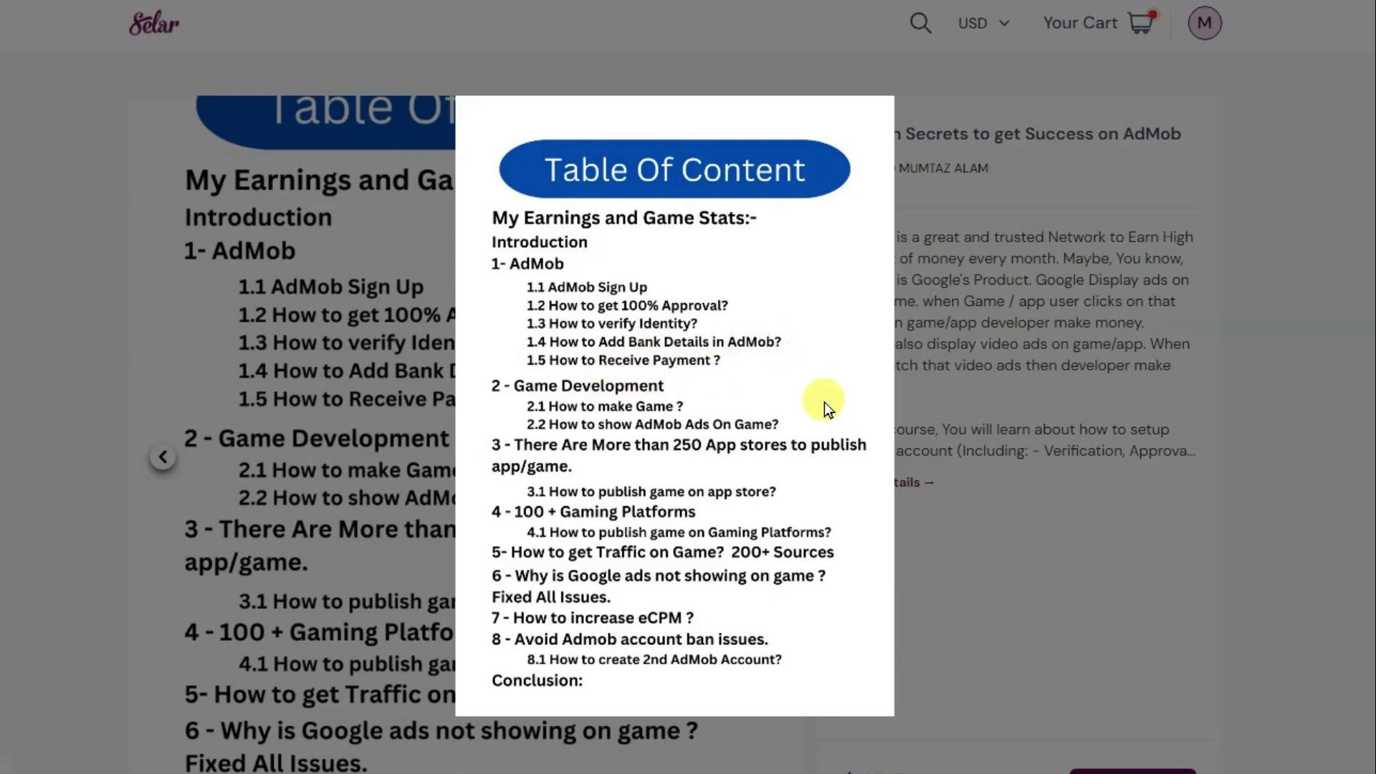
pyautogui.click(794, 329)
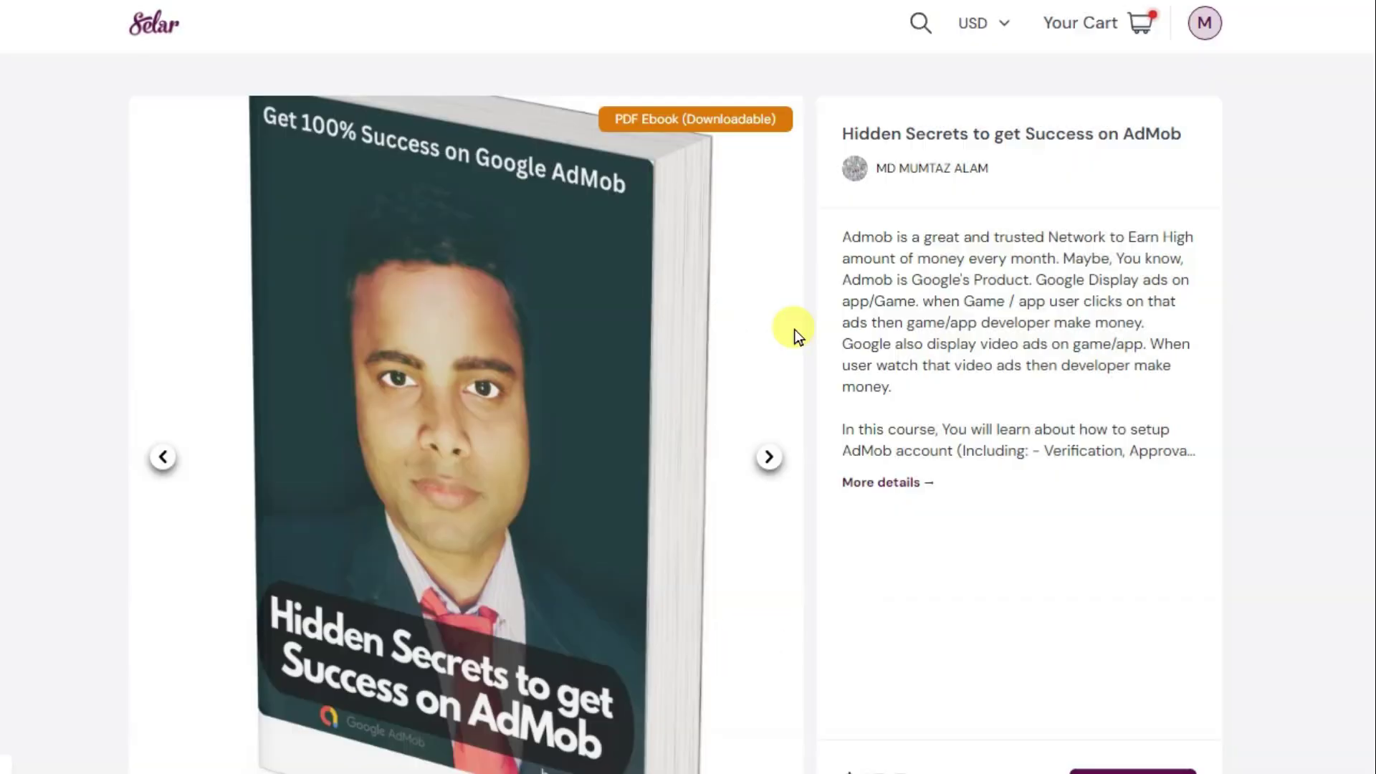